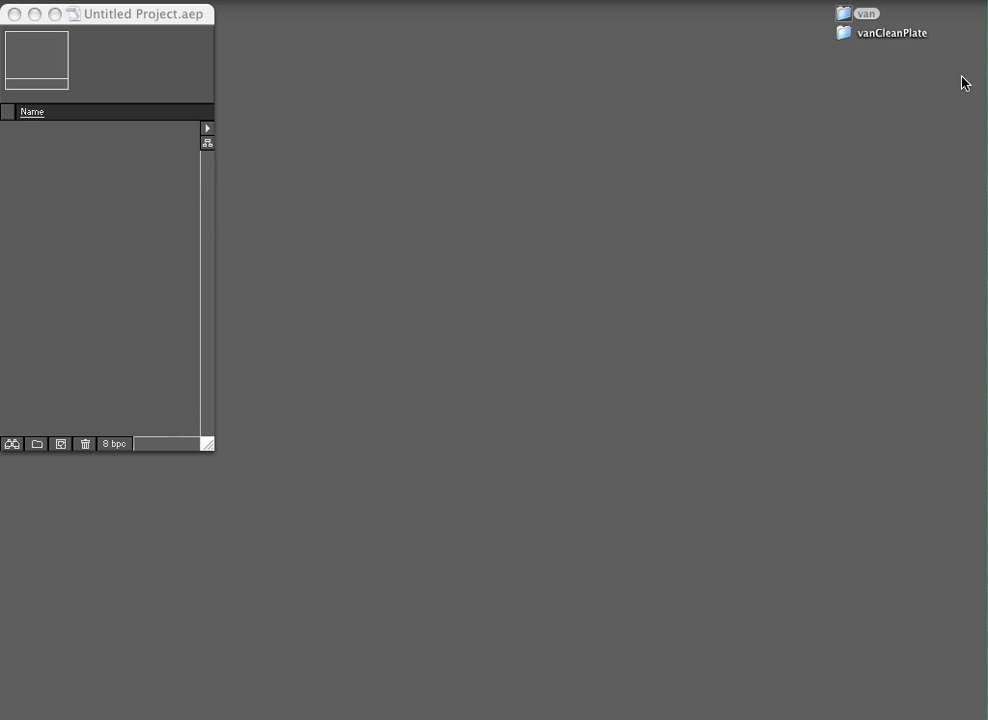
# - Import the van image sequence folder into the Project panel
pyautogui.moveTo(119, 283); pyautogui.dragTo(115, 230)
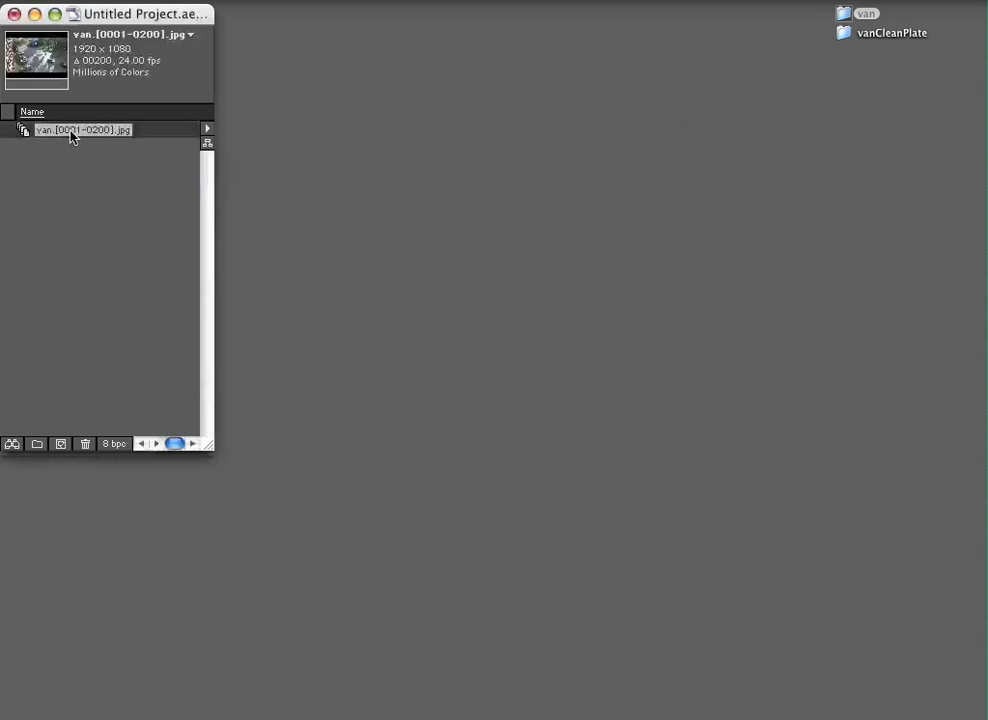
# - Make a composition from the van footage and set the first Position keyframe centring the van at frame 85
pyautogui.click(60, 446)
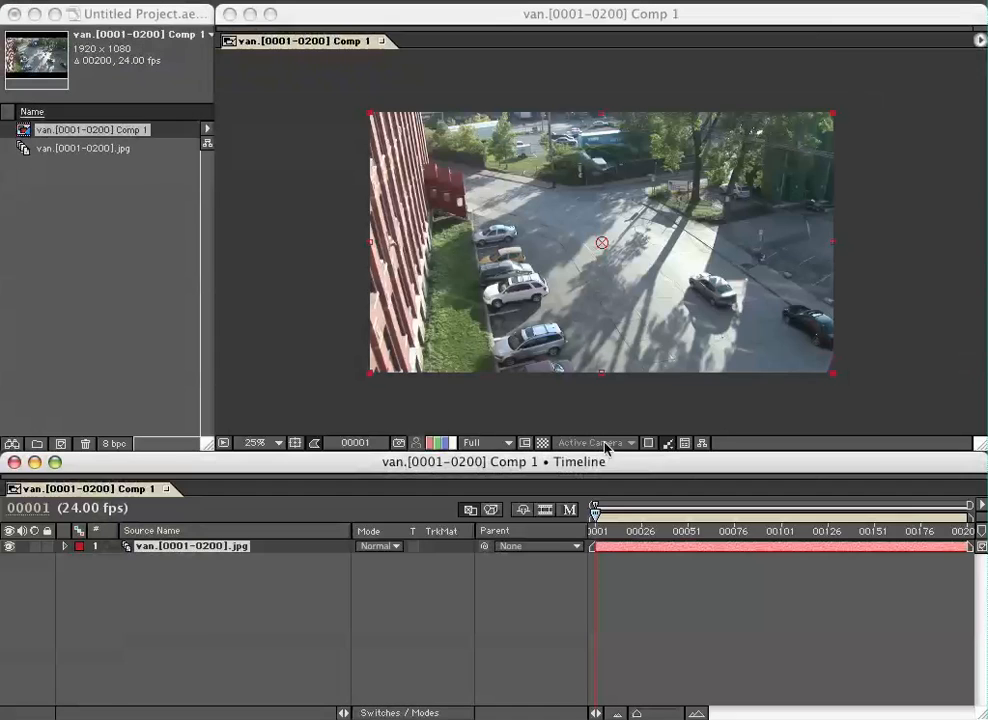
pyautogui.moveTo(636, 528); pyautogui.dragTo(776, 512)
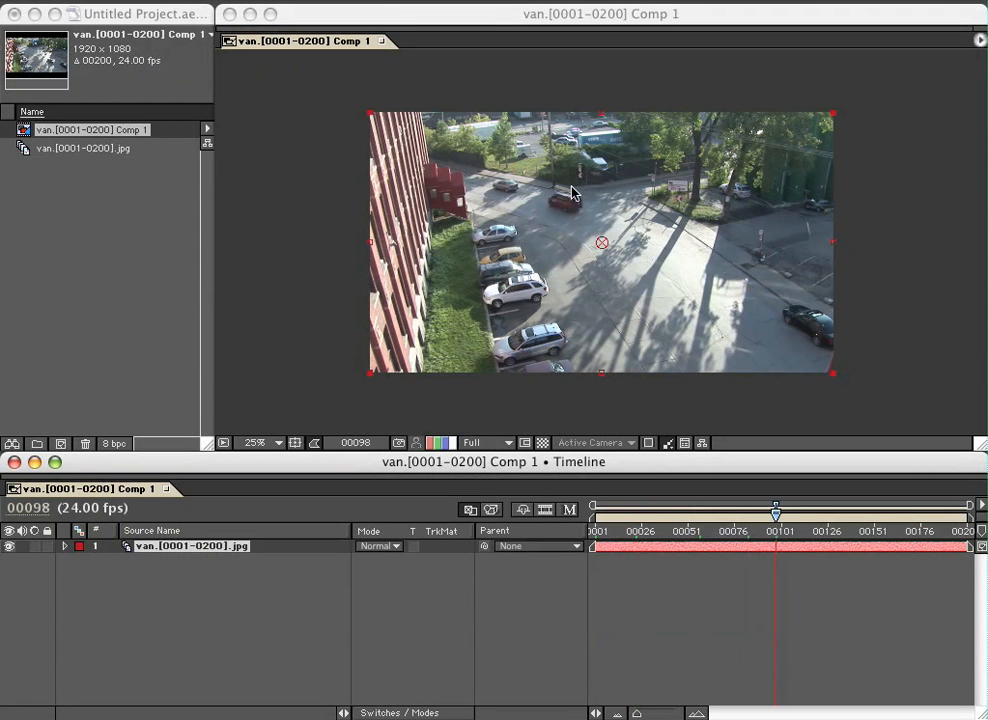
pyautogui.moveTo(776, 512); pyautogui.dragTo(752, 512)
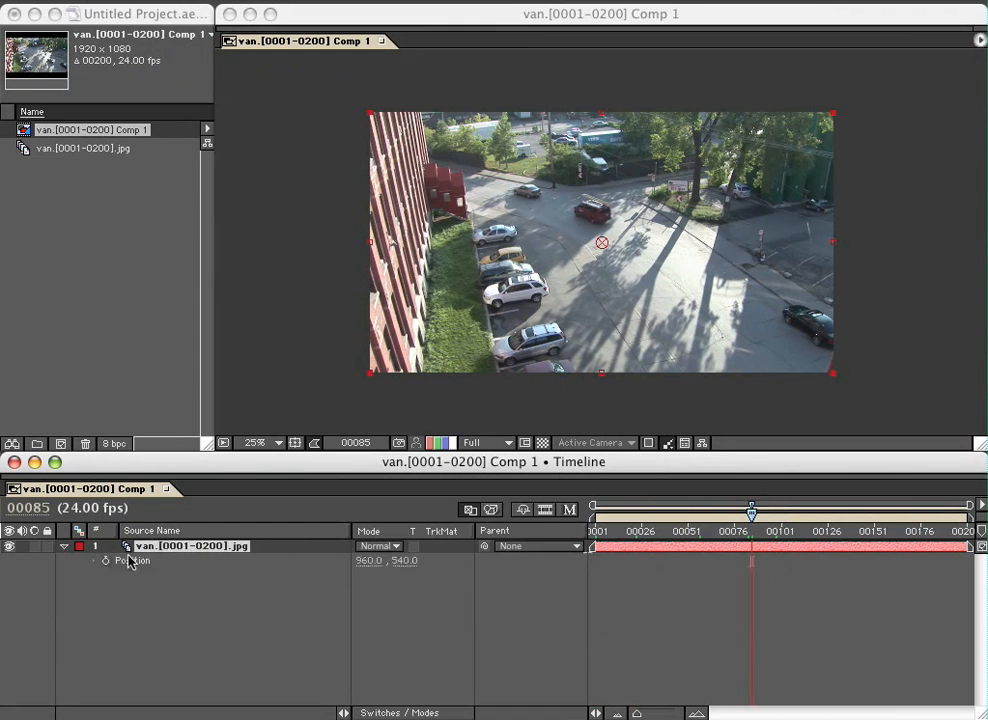
pyautogui.moveTo(591, 213); pyautogui.dragTo(598, 242)
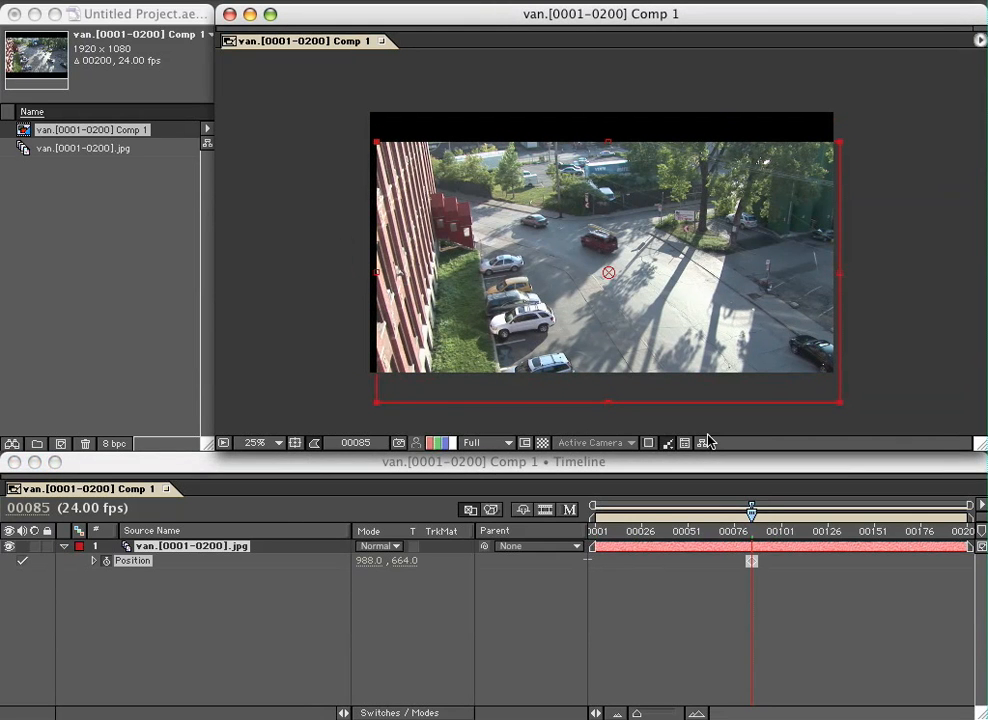
# - Add Position keyframes at frames 63, 46, 31, 12 and the first frame keeping the van centred
pyautogui.click(712, 531)
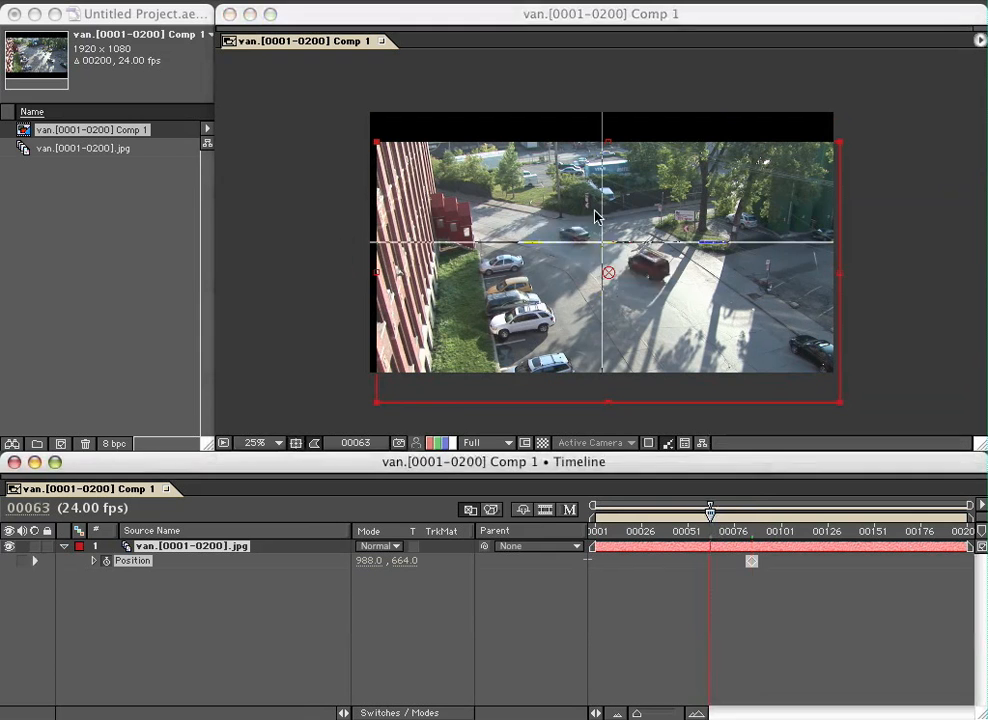
pyautogui.moveTo(653, 270); pyautogui.dragTo(565, 230)
pyautogui.click(679, 515)
pyautogui.click(651, 515)
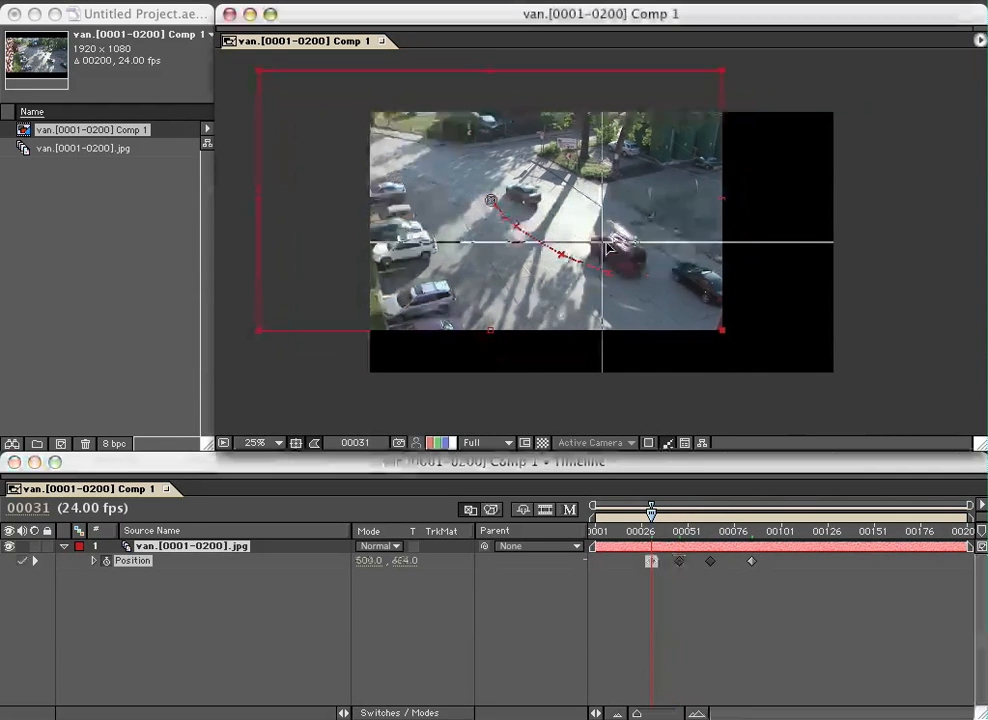
pyautogui.click(615, 515)
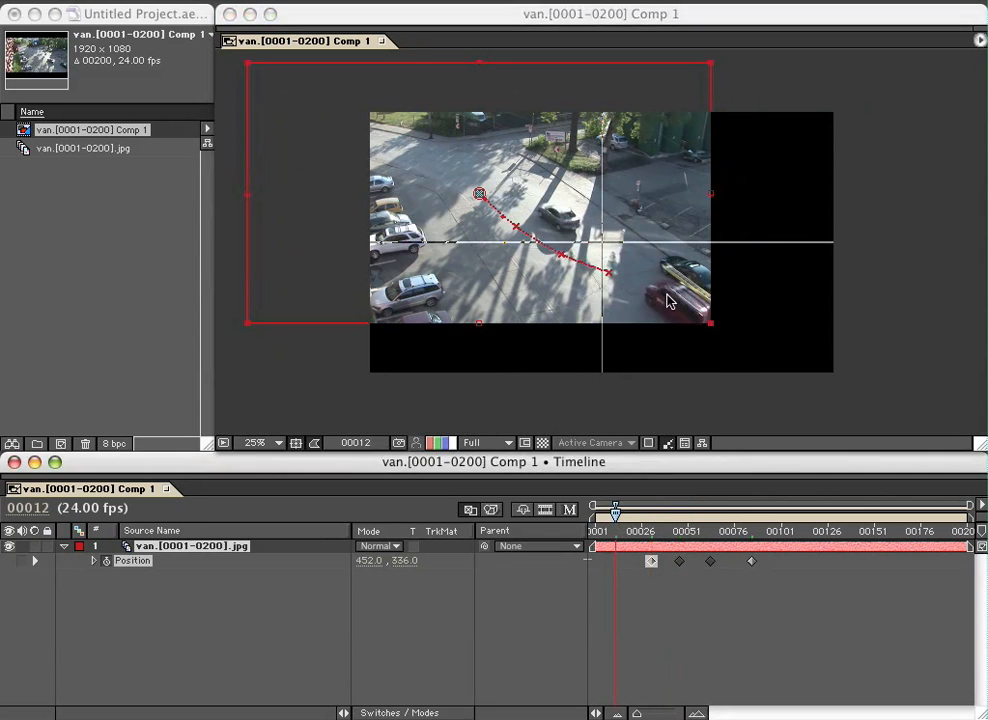
pyautogui.moveTo(625, 283); pyautogui.dragTo(586, 239)
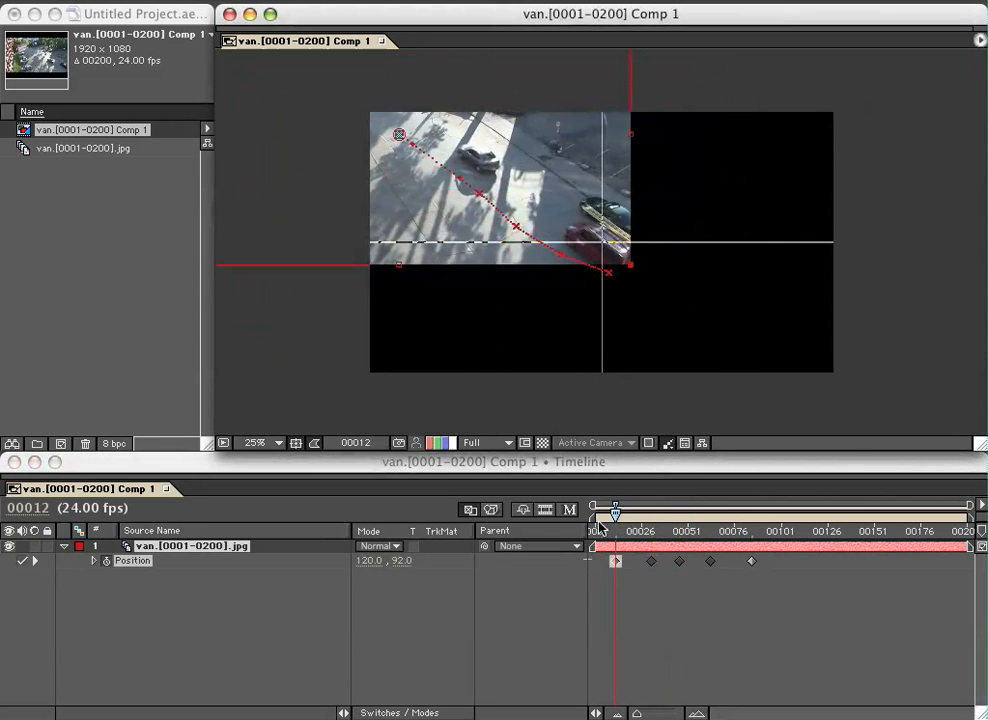
pyautogui.click(598, 515)
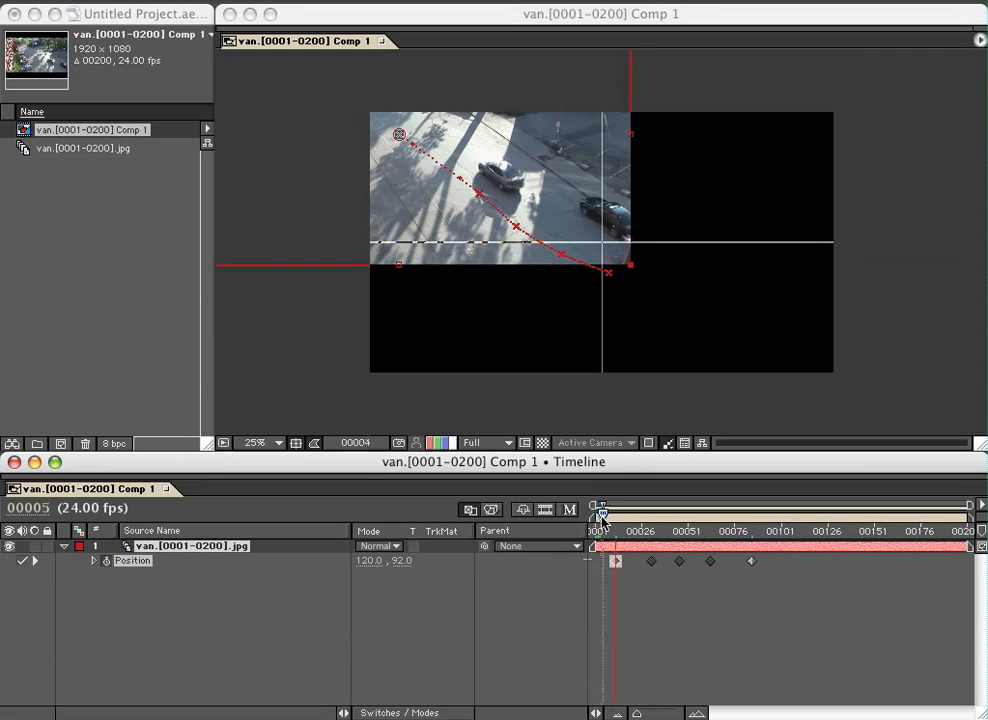
pyautogui.moveTo(613, 243); pyautogui.dragTo(572, 215)
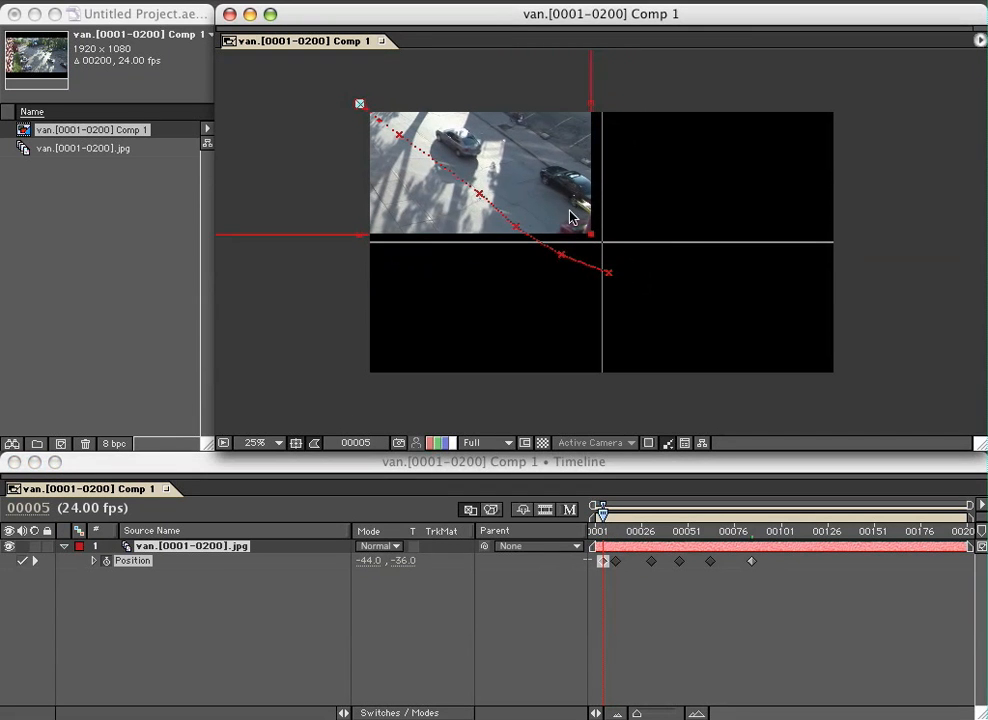
pyautogui.moveTo(601, 515); pyautogui.dragTo(594, 513)
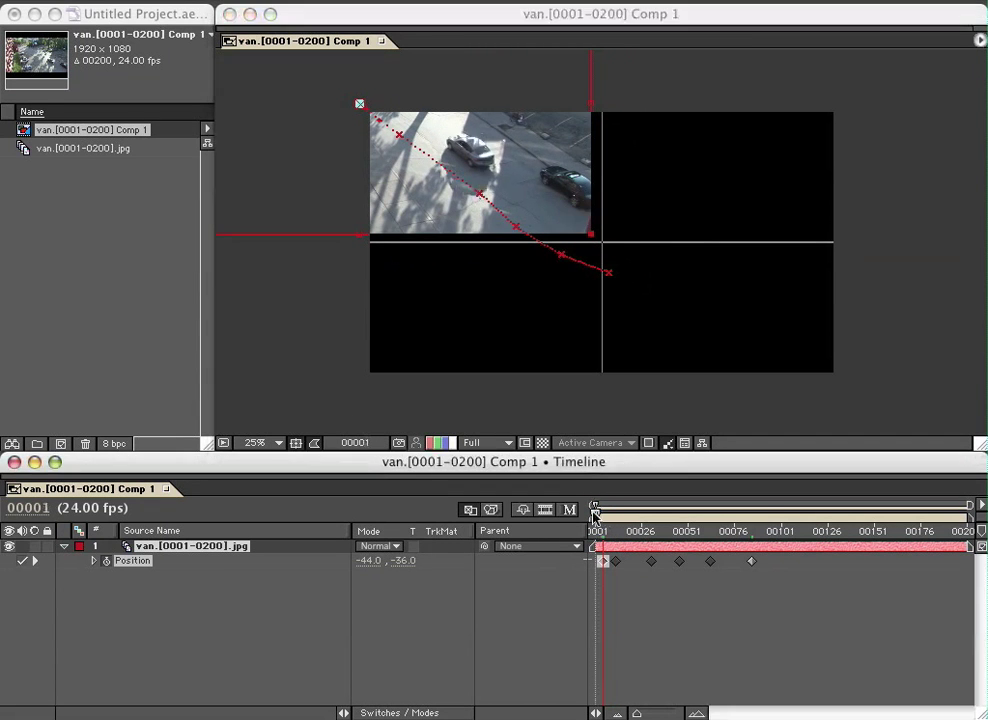
# - Add Position keyframes recentring the van at frames 101, 124, 144 and 164
pyautogui.click(783, 515)
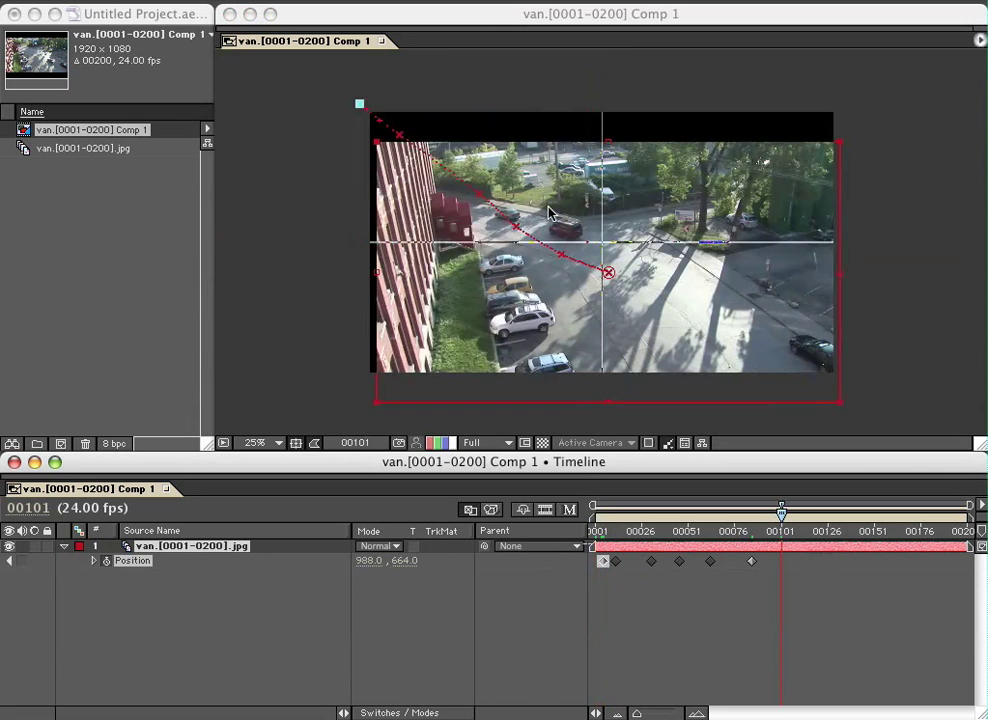
pyautogui.moveTo(548, 213); pyautogui.dragTo(593, 231)
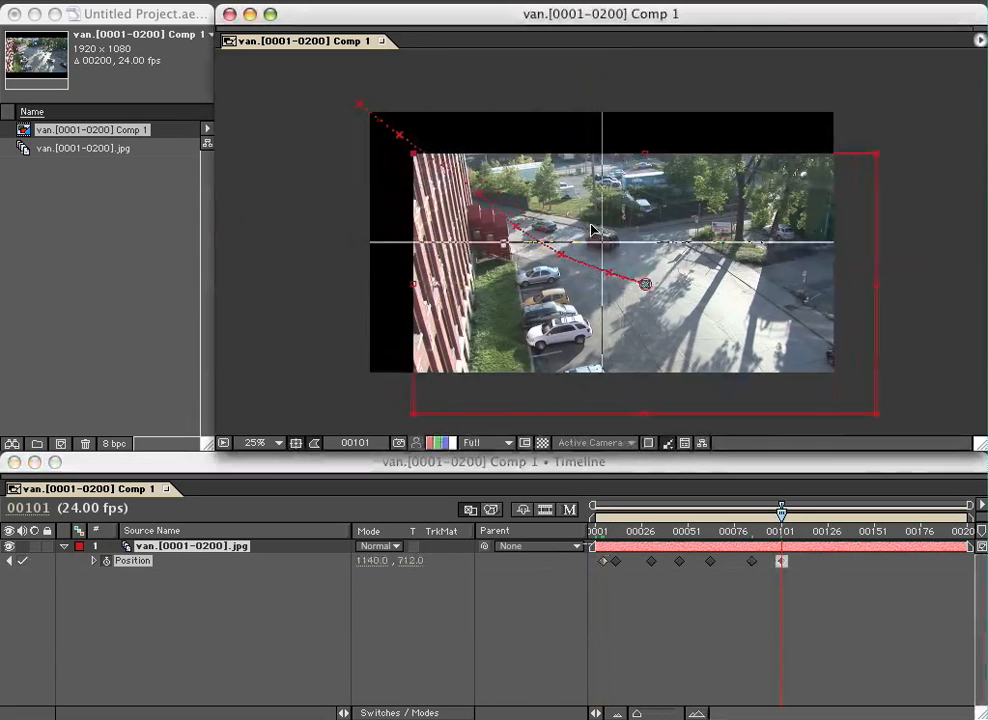
pyautogui.click(824, 515)
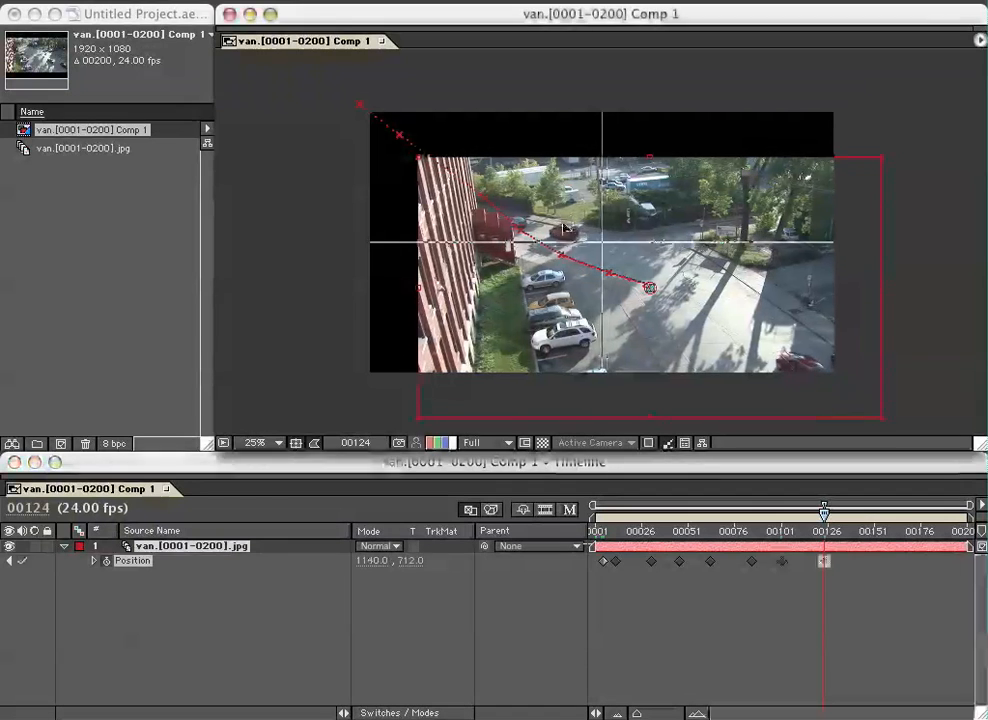
pyautogui.moveTo(548, 222); pyautogui.dragTo(601, 241)
pyautogui.click(860, 515)
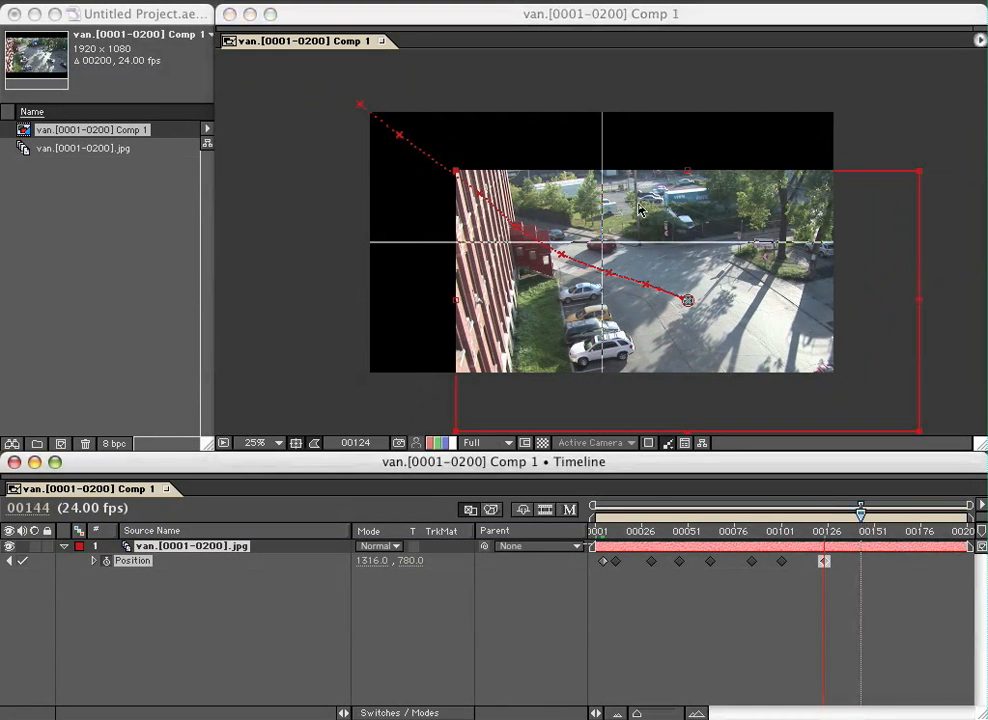
pyautogui.moveTo(548, 215)
pyautogui.mouseDown()
pyautogui.moveTo(588, 230)
pyautogui.moveTo(612, 255)
pyautogui.mouseUp()
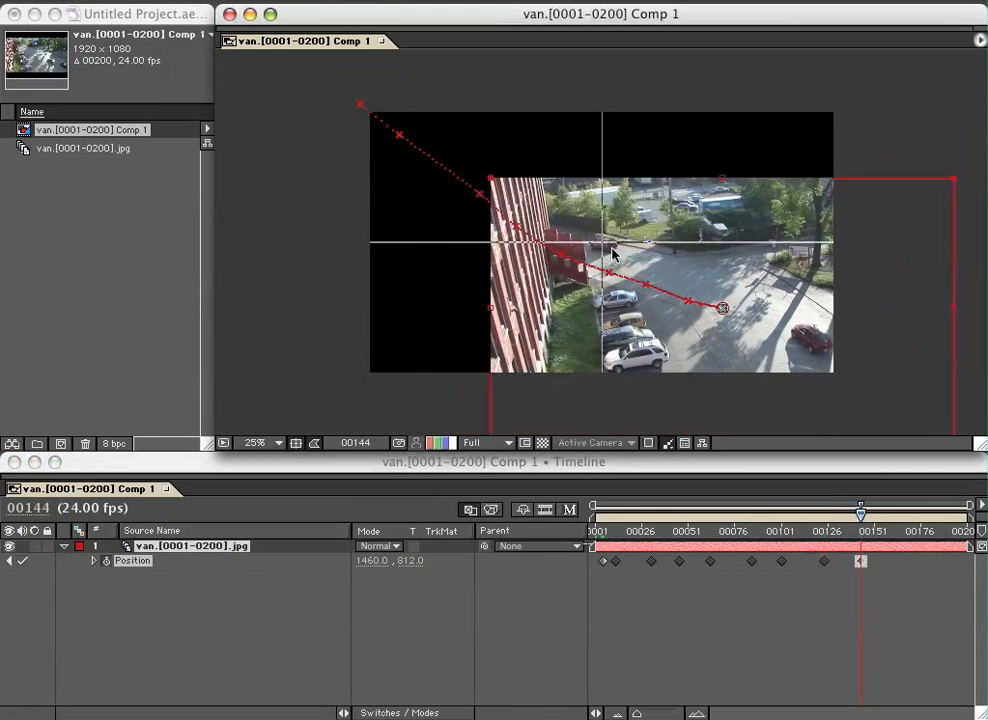
pyautogui.click(897, 515)
pyautogui.moveTo(575, 215)
pyautogui.mouseDown()
pyautogui.moveTo(602, 230)
pyautogui.moveTo(588, 230)
pyautogui.mouseUp()
# - Add Position keyframes at frames 177, 195 and the last frame 200, then deselect the layer
pyautogui.click(924, 518)
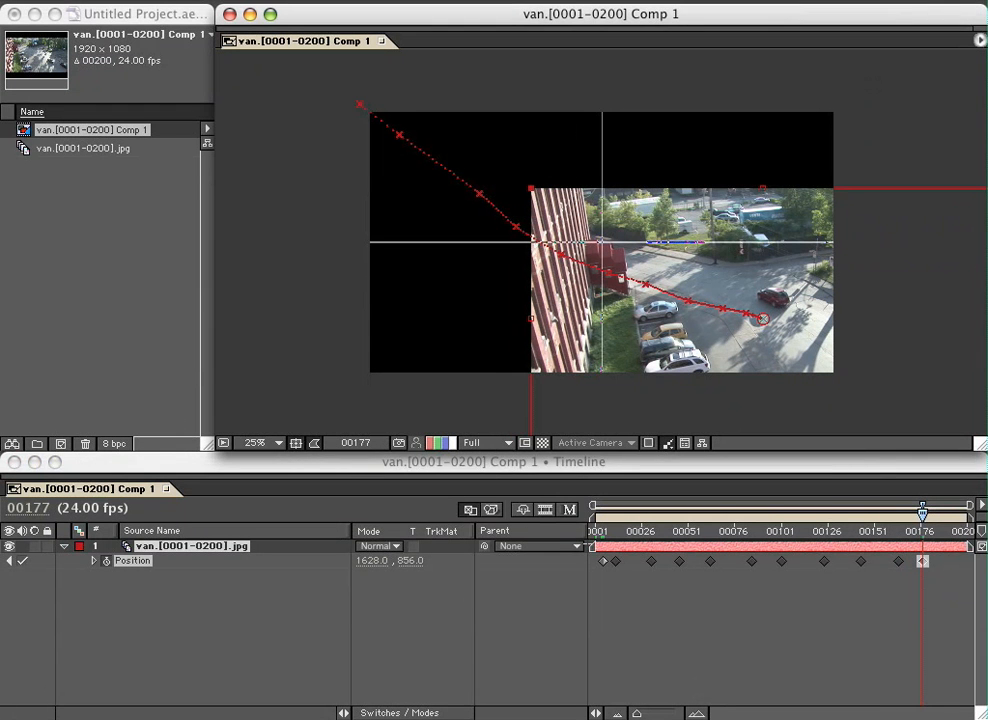
pyautogui.click(958, 518)
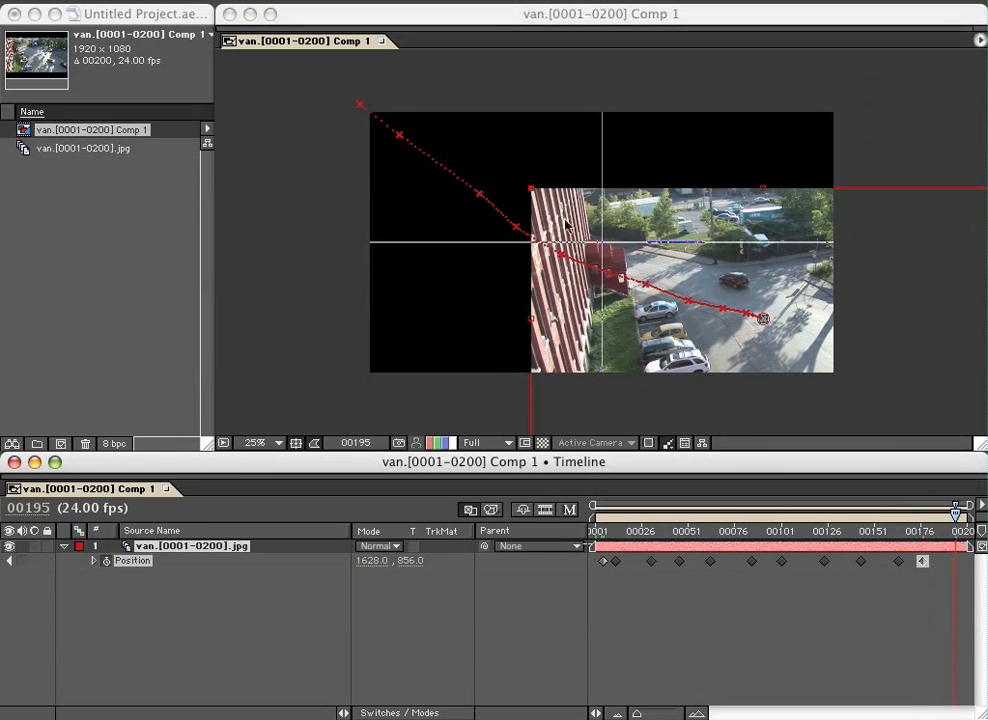
pyautogui.moveTo(566, 226); pyautogui.dragTo(580, 230)
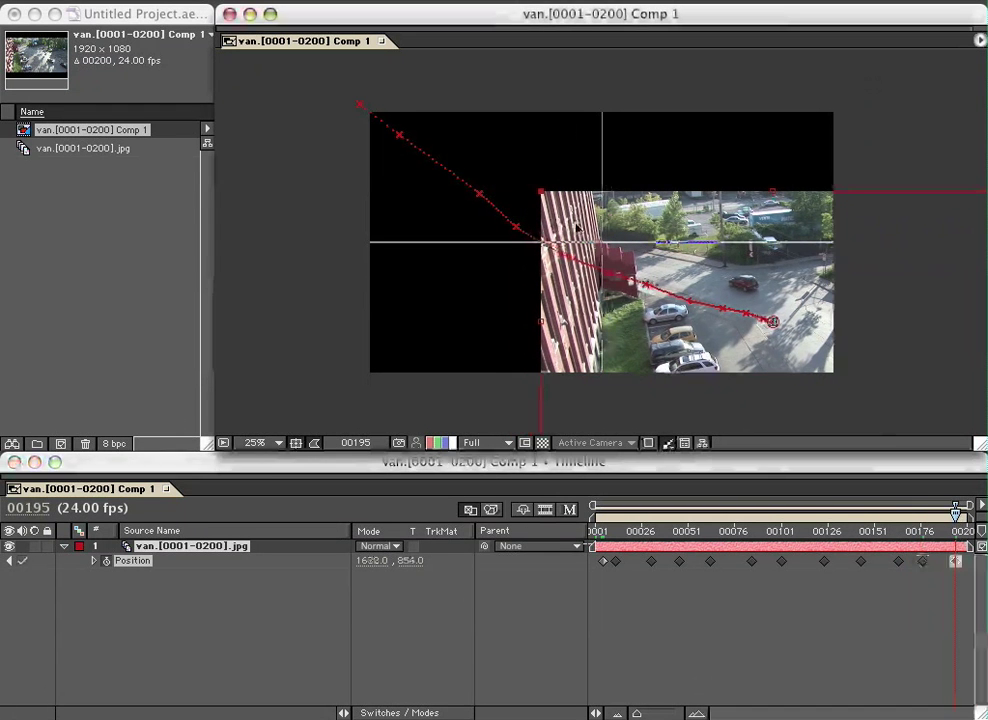
pyautogui.click(965, 514)
pyautogui.click(708, 300)
pyautogui.moveTo(597, 240); pyautogui.dragTo(605, 242)
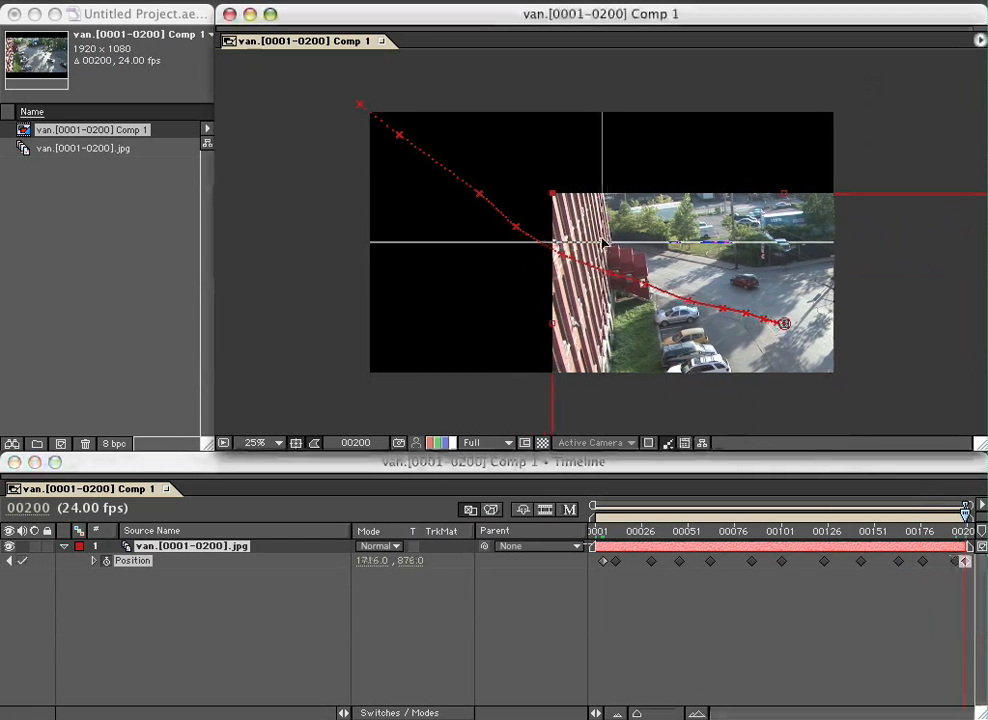
pyautogui.click(672, 562)
pyautogui.click(187, 572)
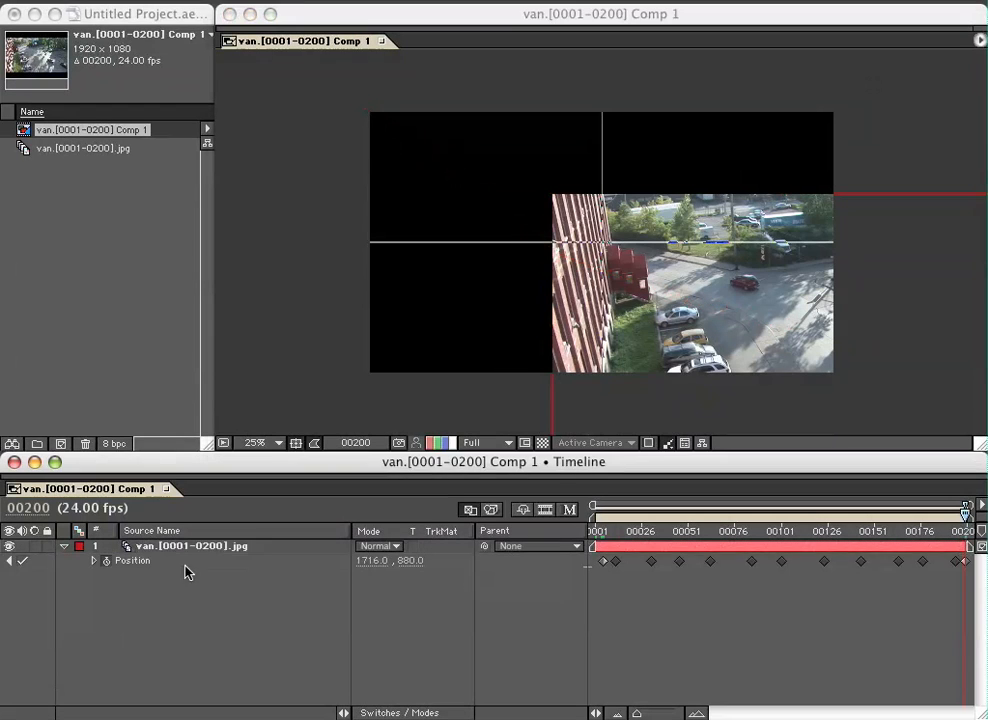
# - Add a hidden Gray Solid 1 layer above the footage and set preview resolution to Half
pyautogui.press('Home')
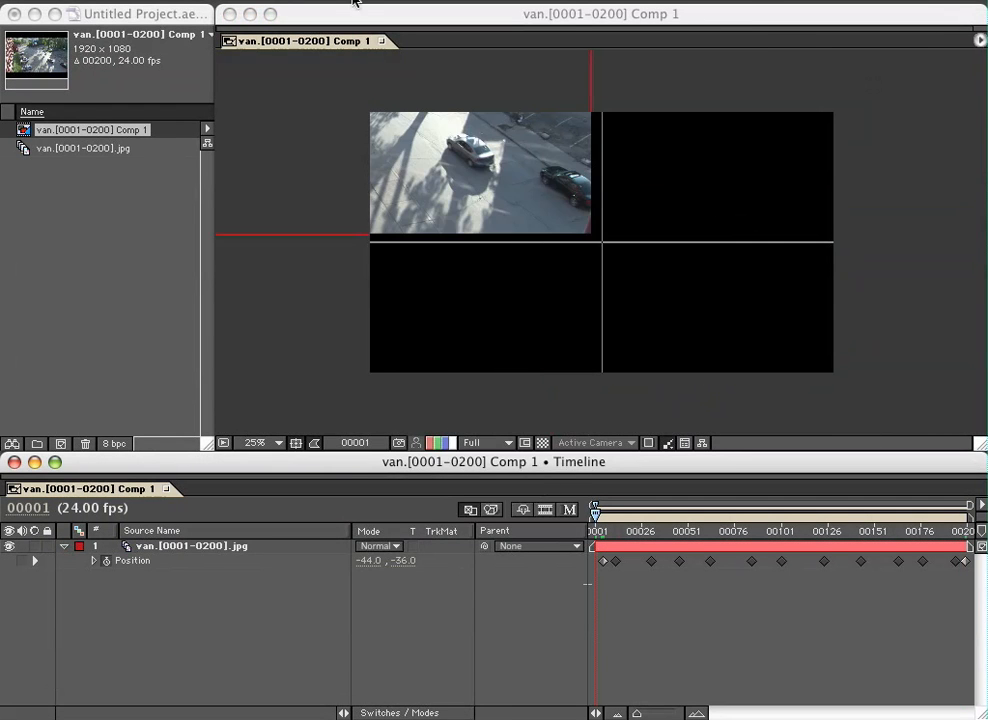
pyautogui.click(356, 4)
pyautogui.click(640, 40)
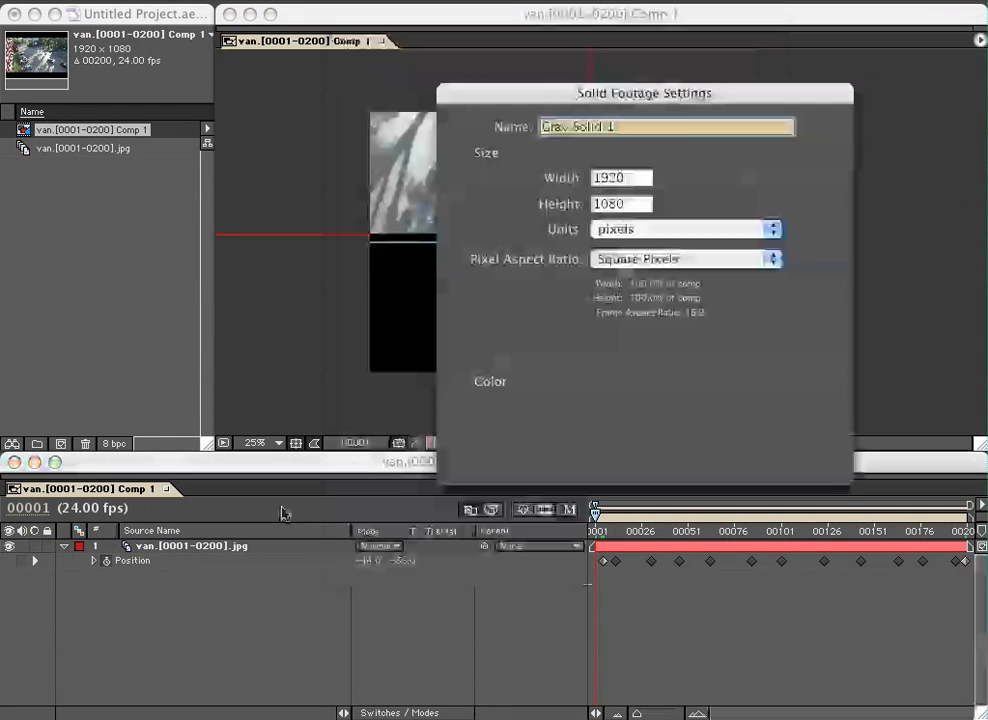
pyautogui.click(781, 462)
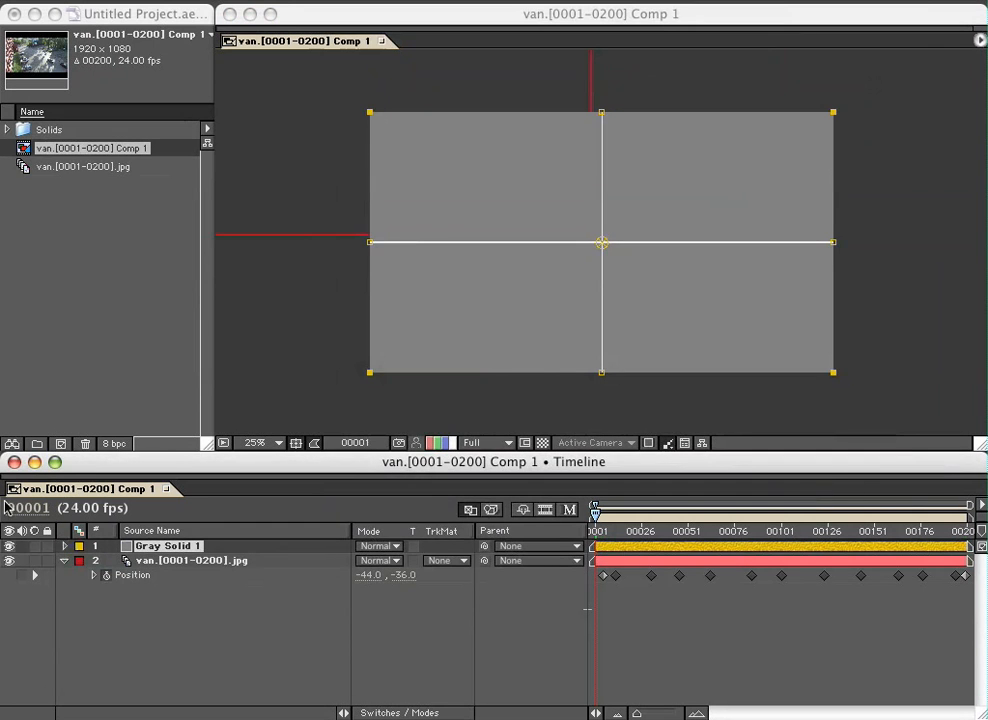
pyautogui.click(64, 560)
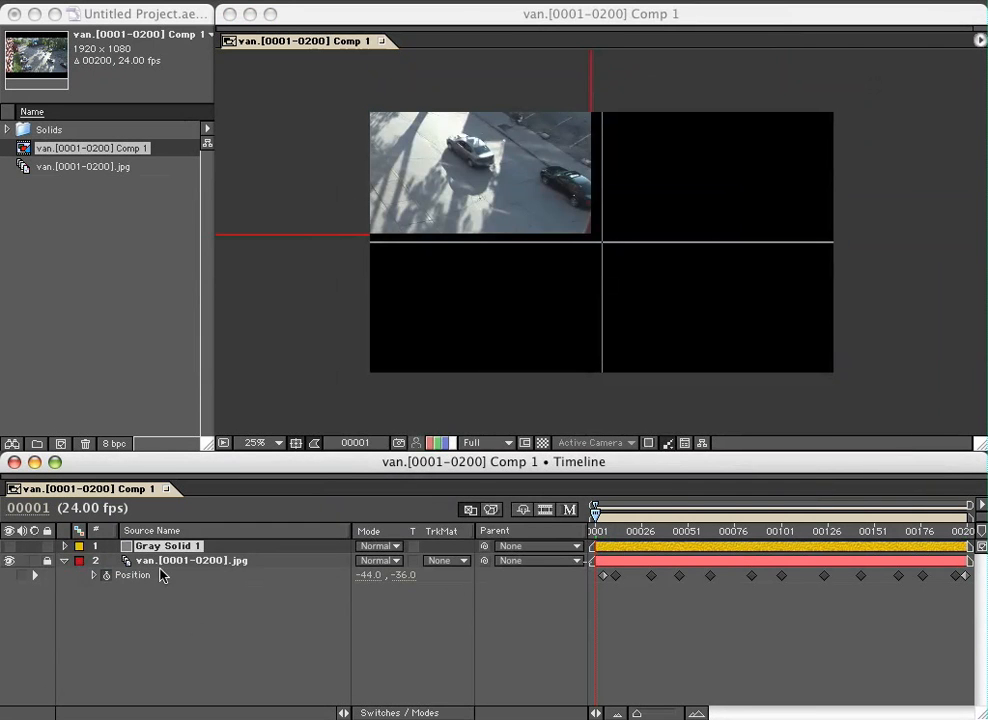
pyautogui.click(470, 443)
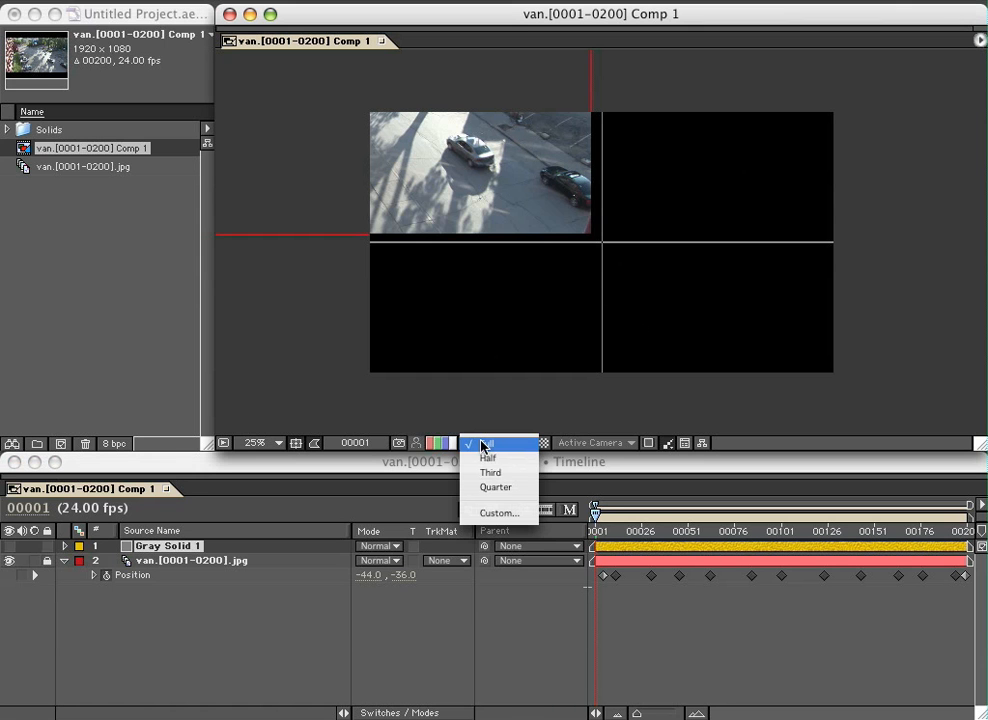
pyautogui.click(489, 460)
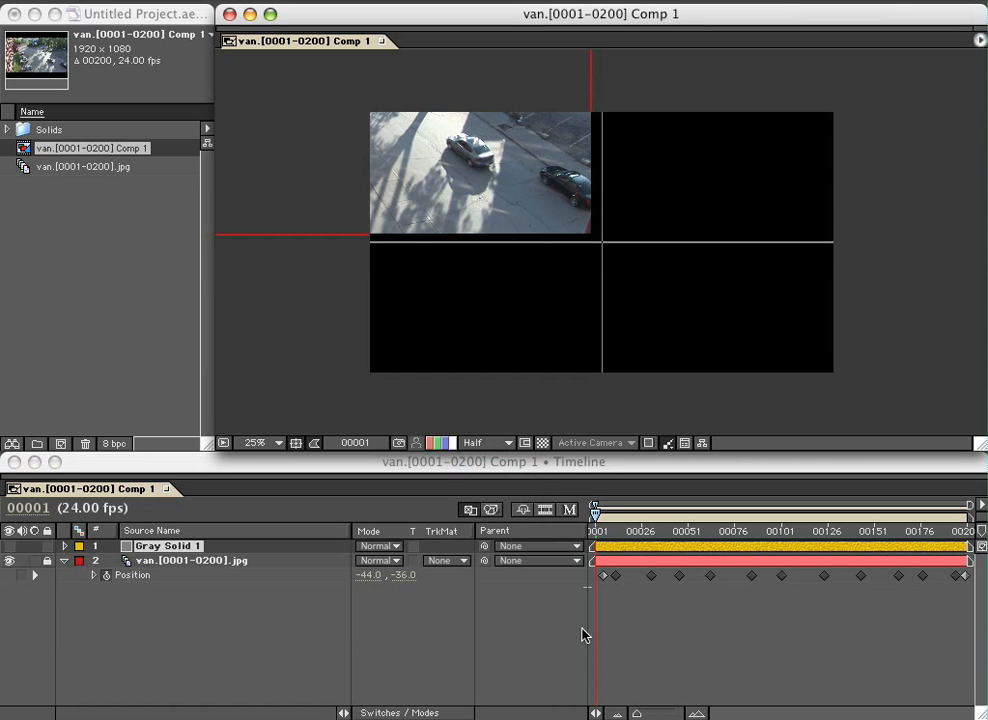
pyautogui.press('space')
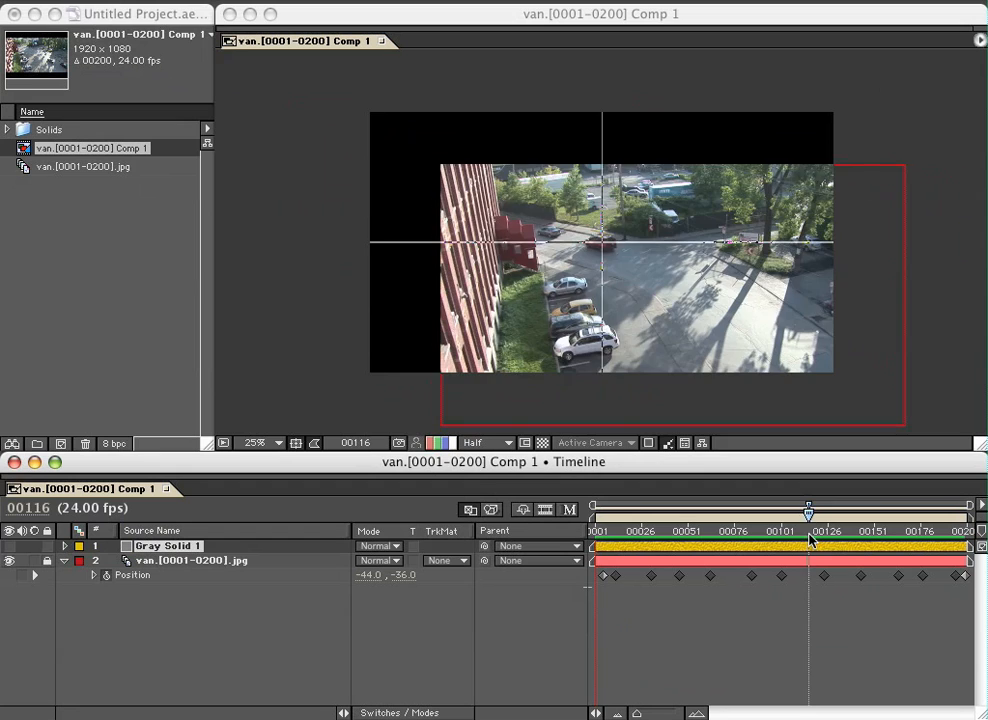
pyautogui.moveTo(810, 531)
pyautogui.mouseDown()
pyautogui.moveTo(655, 531)
pyautogui.moveTo(872, 531)
pyautogui.moveTo(691, 531)
pyautogui.mouseUp()
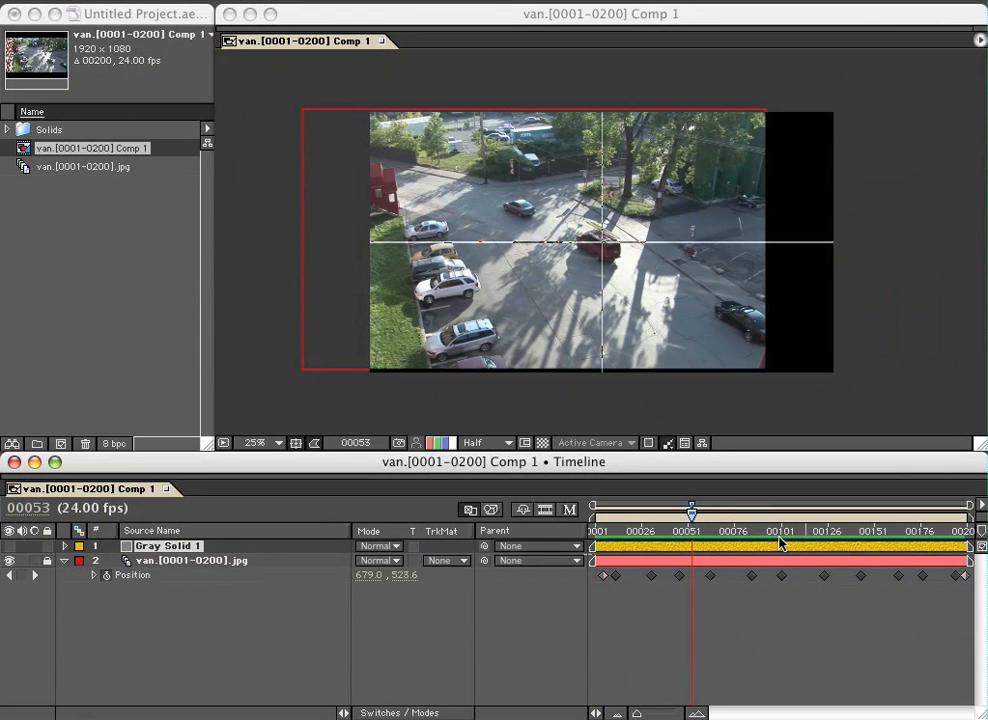
pyautogui.click(656, 302)
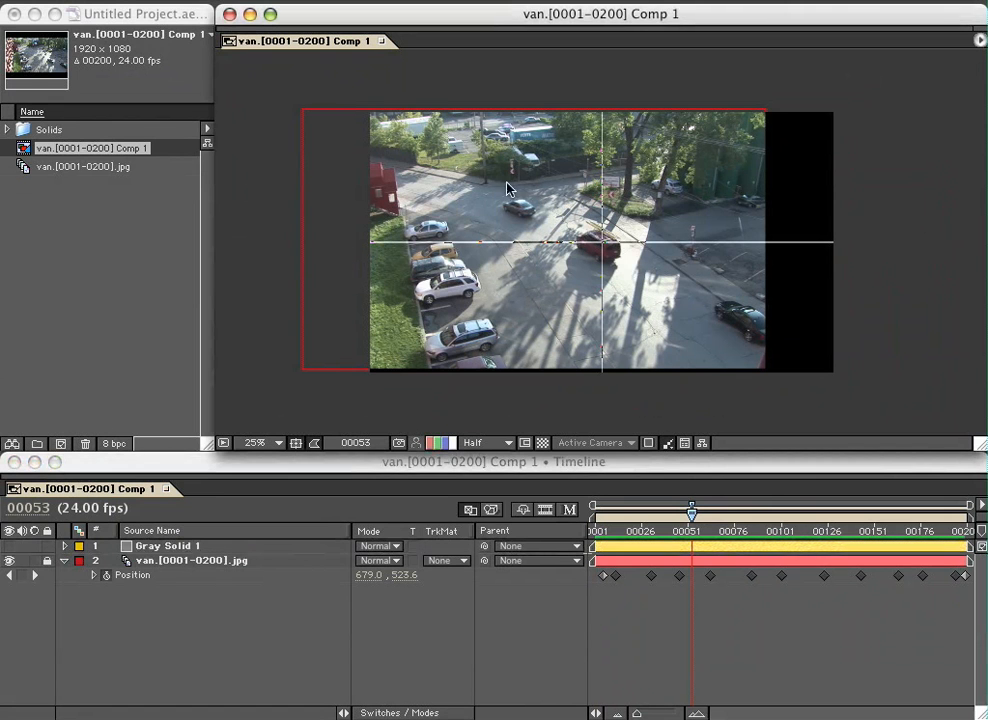
pyautogui.click(152, 547)
pyautogui.click(592, 273)
pyautogui.press('space')
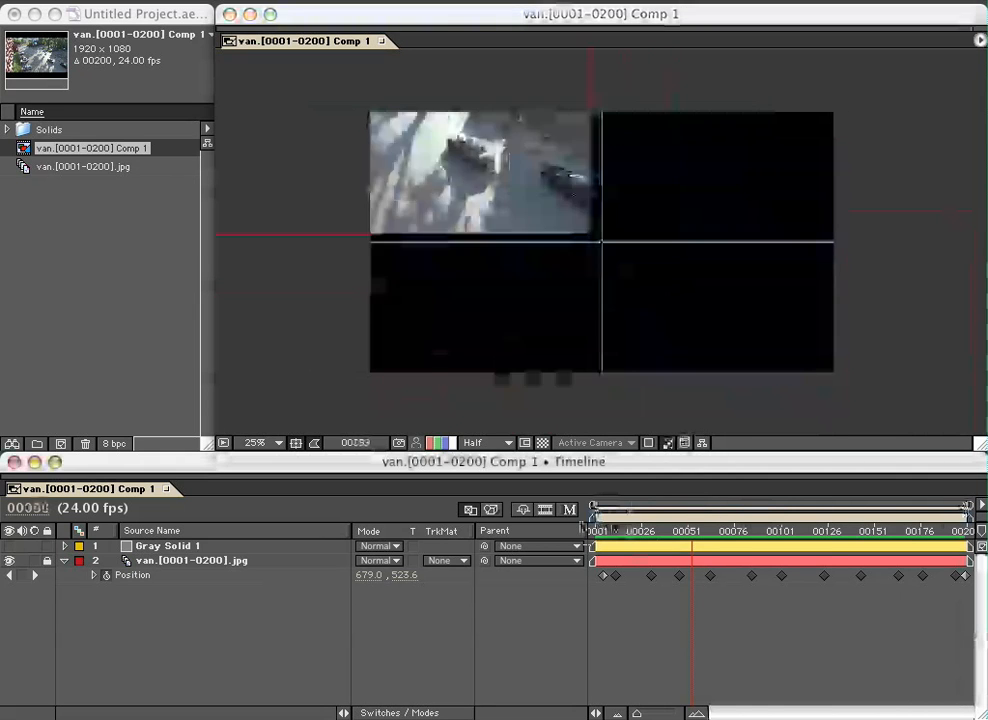
pyautogui.moveTo(640, 512)
pyautogui.mouseDown()
pyautogui.moveTo(878, 512)
pyautogui.moveTo(707, 512)
pyautogui.moveTo(738, 512)
pyautogui.mouseUp()
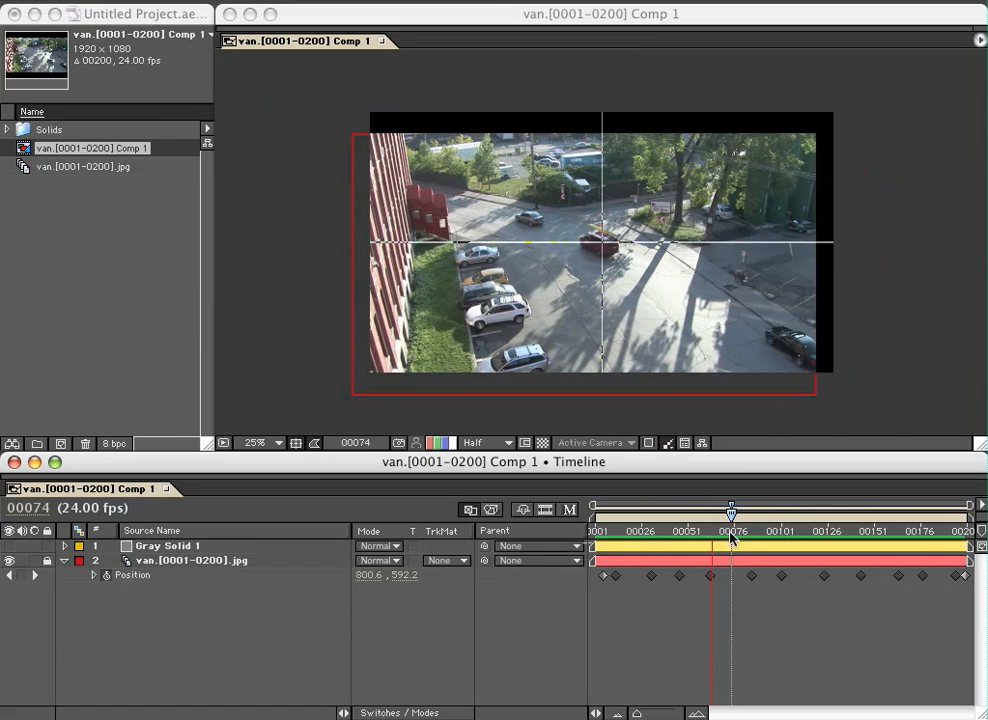
# - Draw a four-point mask around the red van on Gray Solid 1 at frame 74
pyautogui.click(168, 546)
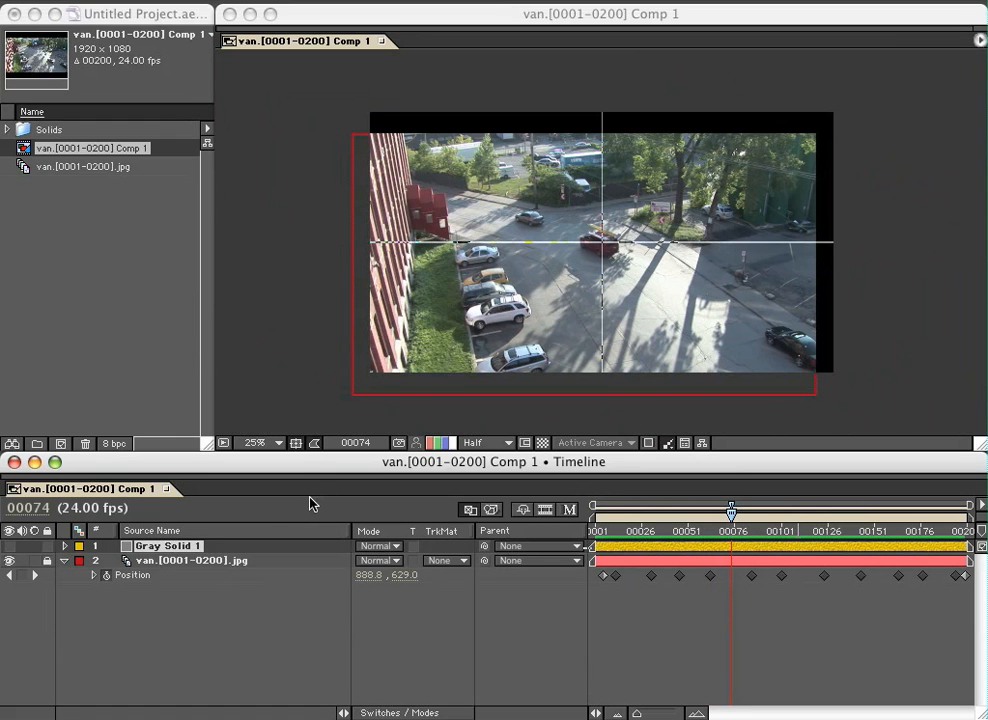
pyautogui.click(564, 282)
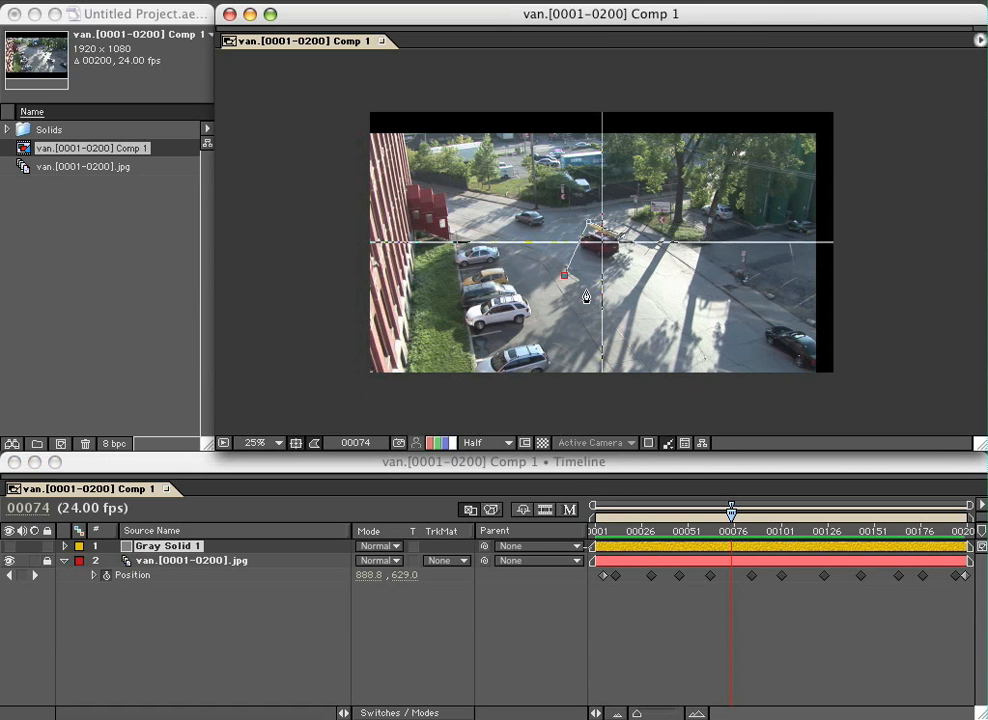
pyautogui.moveTo(586, 297); pyautogui.dragTo(583, 290)
pyautogui.scroll(1, 567, 285)
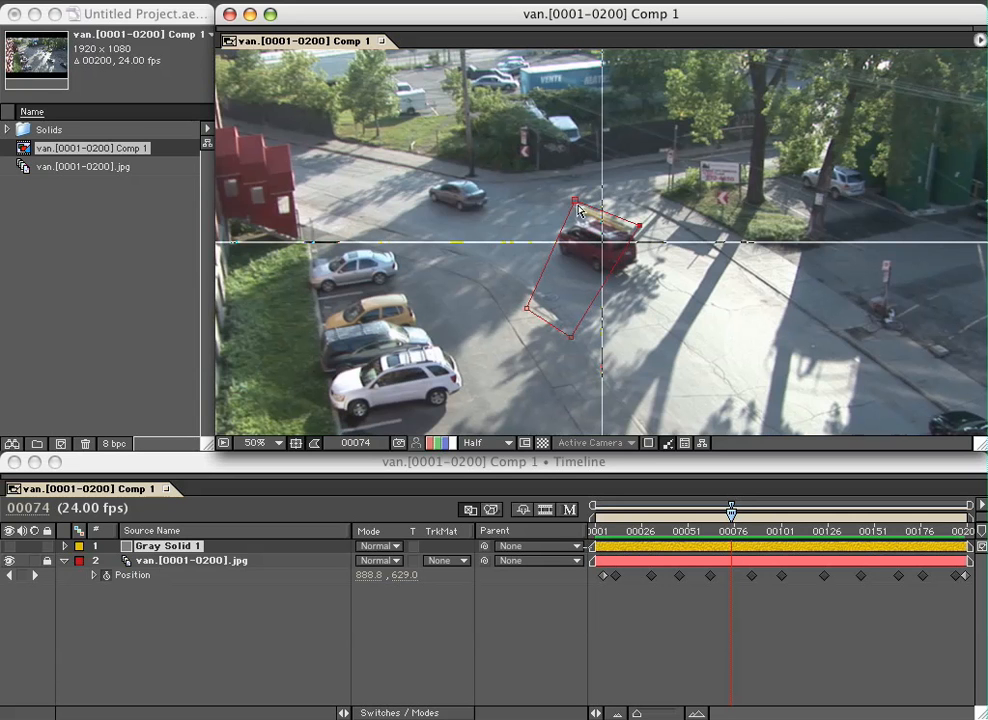
pyautogui.moveTo(567, 342); pyautogui.dragTo(527, 309)
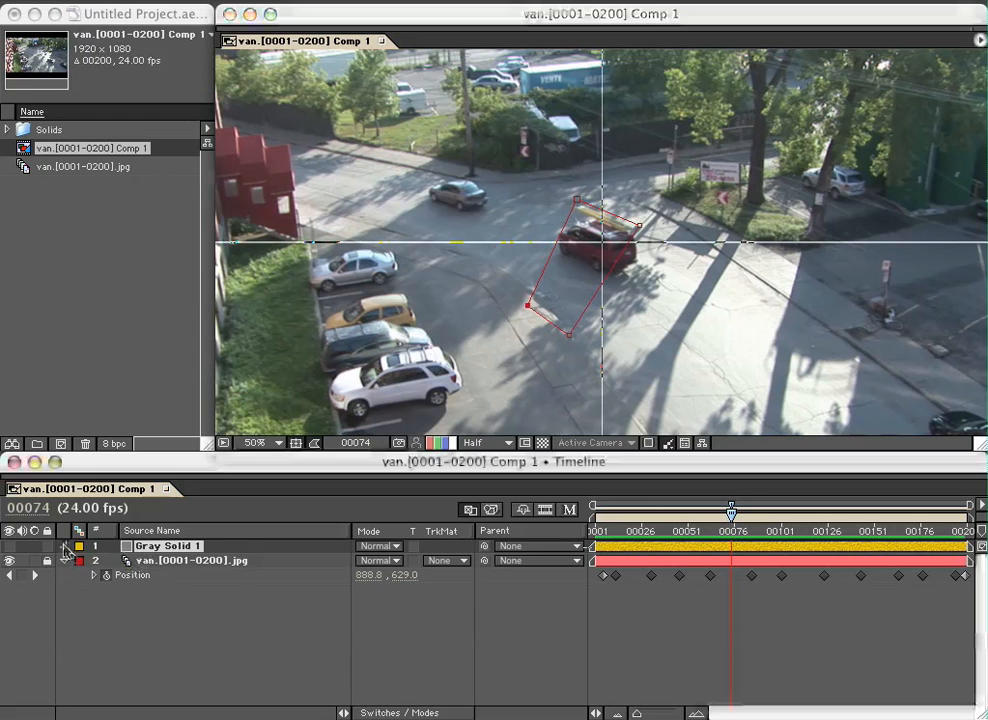
# - Reveal Mask 1's shape properties and play back to check the mask against the van
pyautogui.click(64, 546)
pyautogui.click(93, 575)
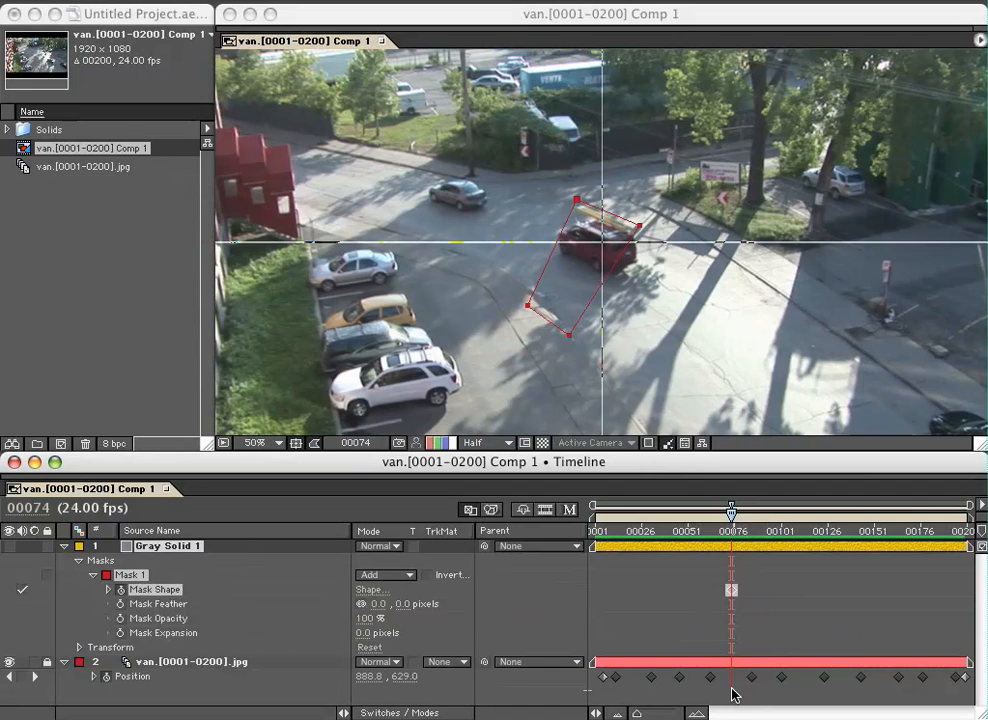
pyautogui.press('space')
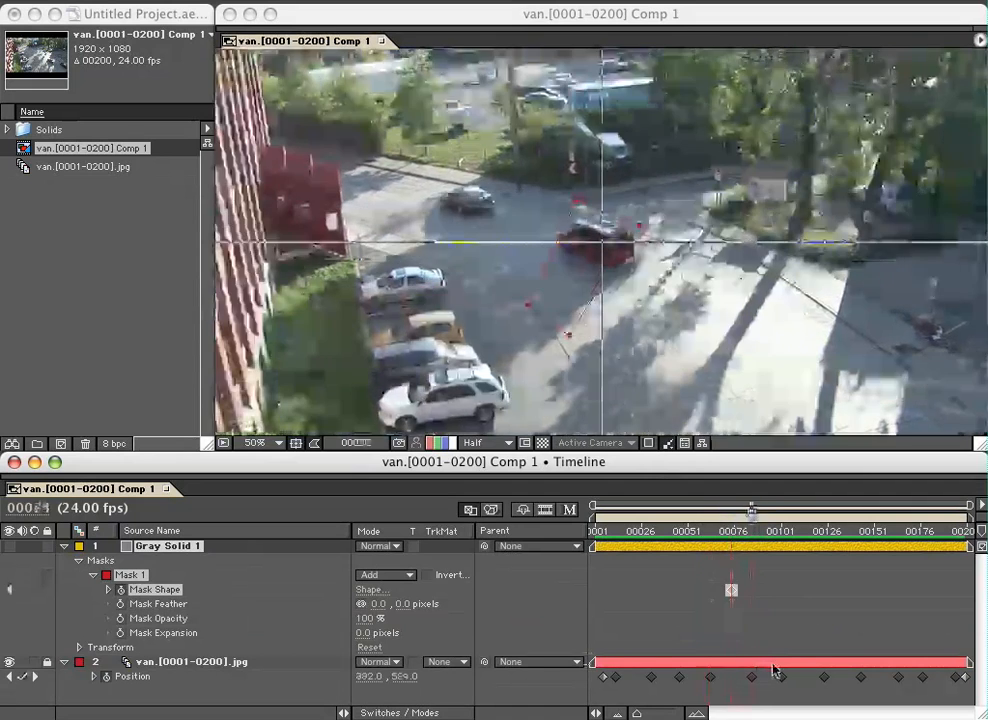
pyautogui.press('space')
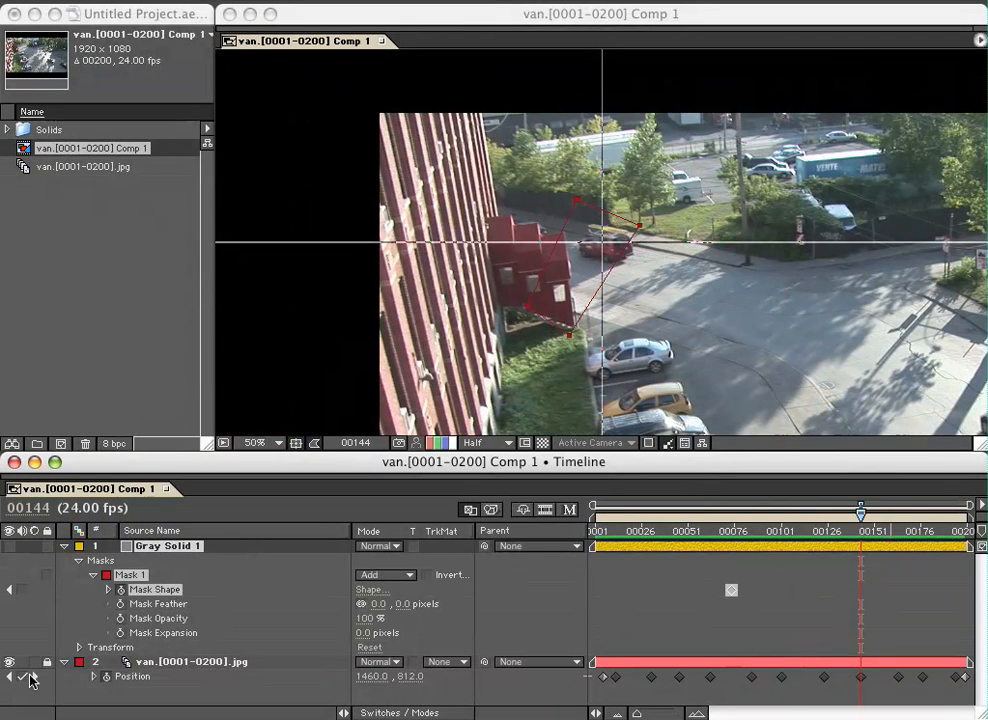
pyautogui.click(65, 662)
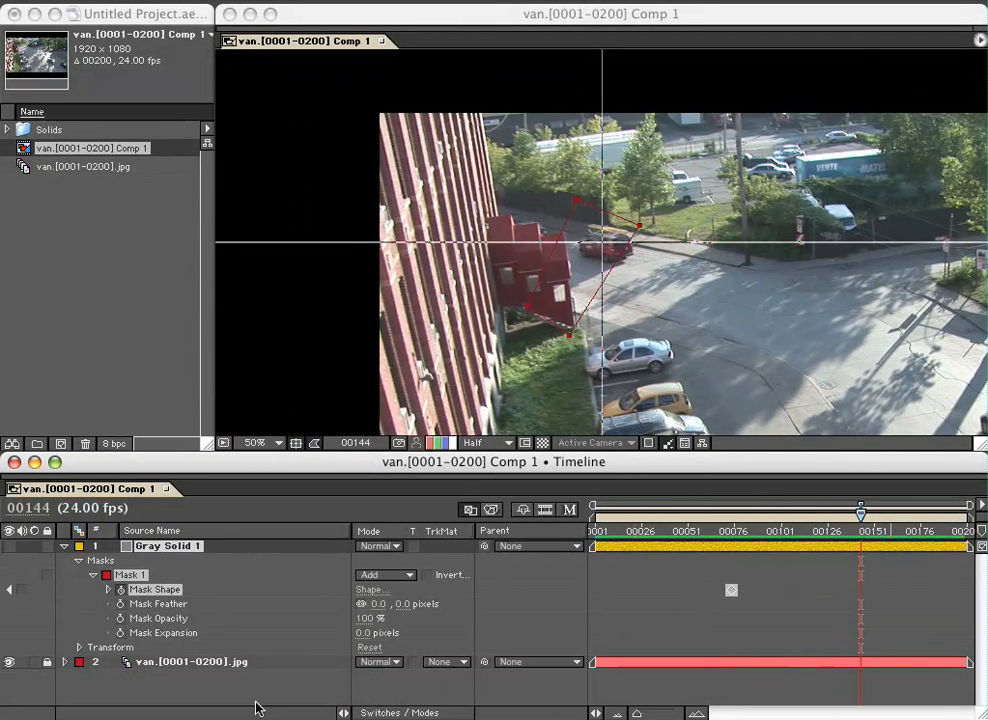
# - Step back to frame 46 and refit the mask corners to the van, adding a Mask Shape keyframe
pyautogui.click(153, 661)
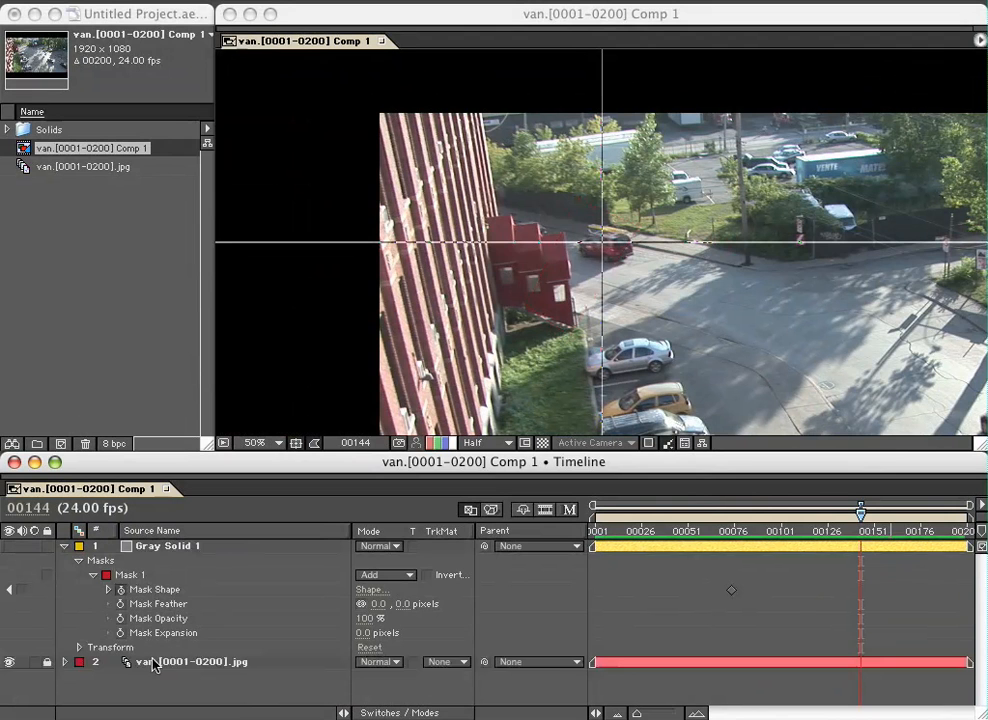
pyautogui.click(65, 663)
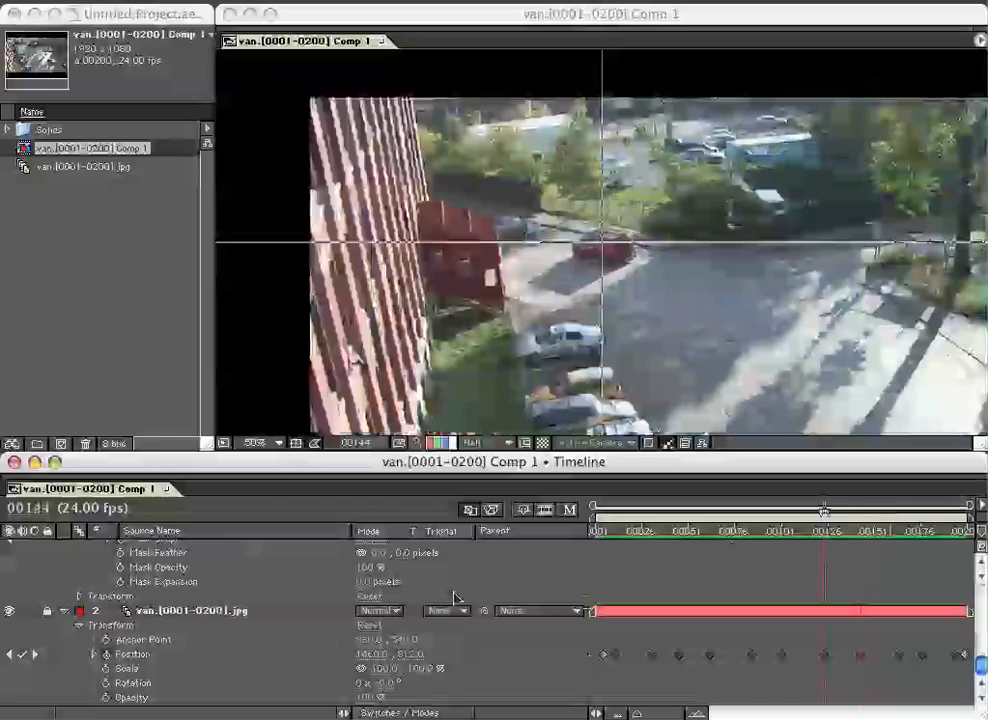
pyautogui.press('Home')
pyautogui.moveTo(781, 512); pyautogui.dragTo(731, 512)
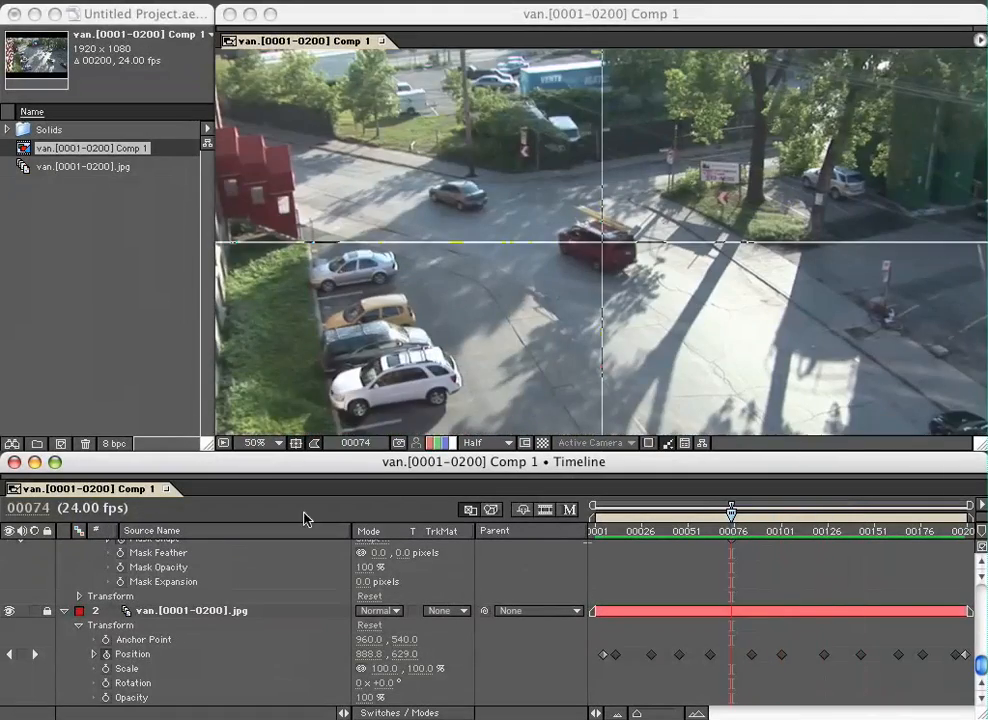
pyautogui.scroll(3, 185, 558)
pyautogui.click(185, 546)
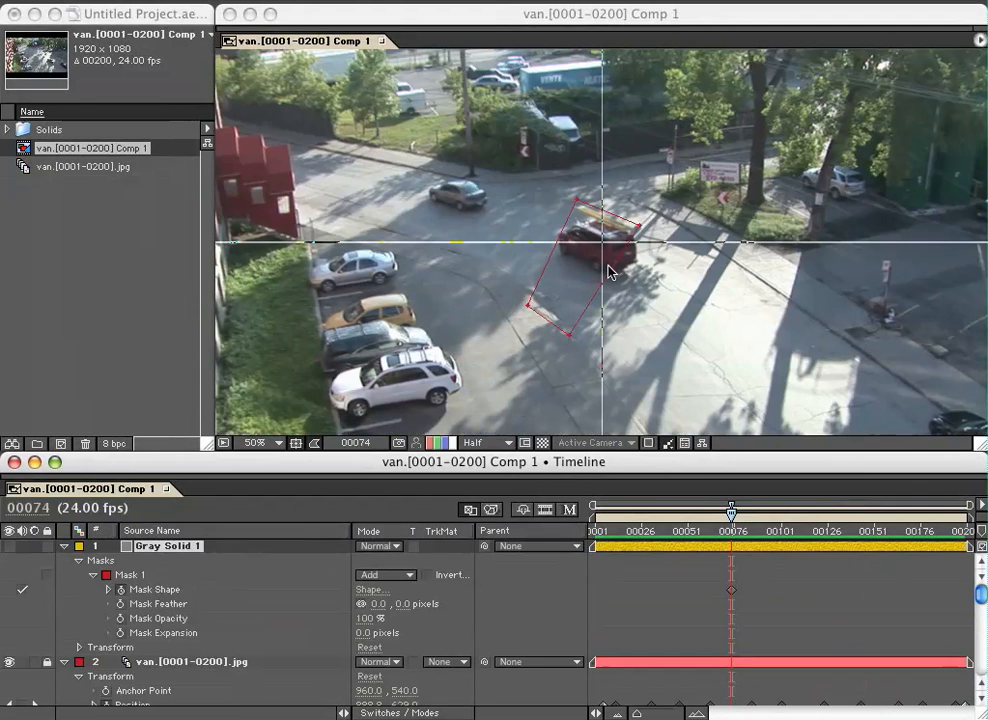
pyautogui.press('j')
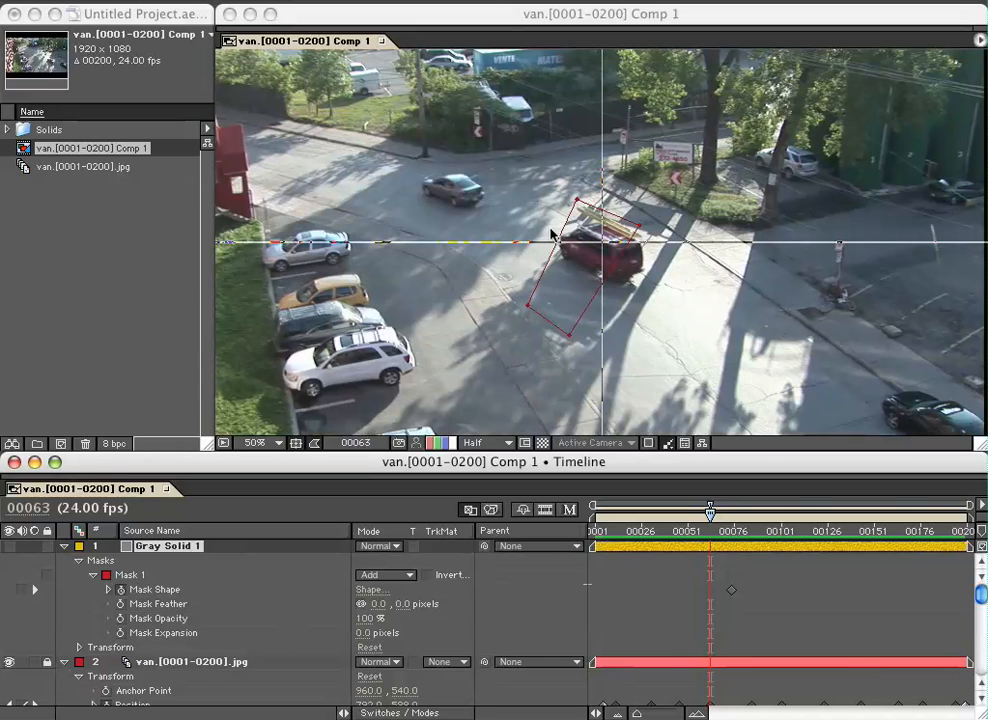
pyautogui.press('j')
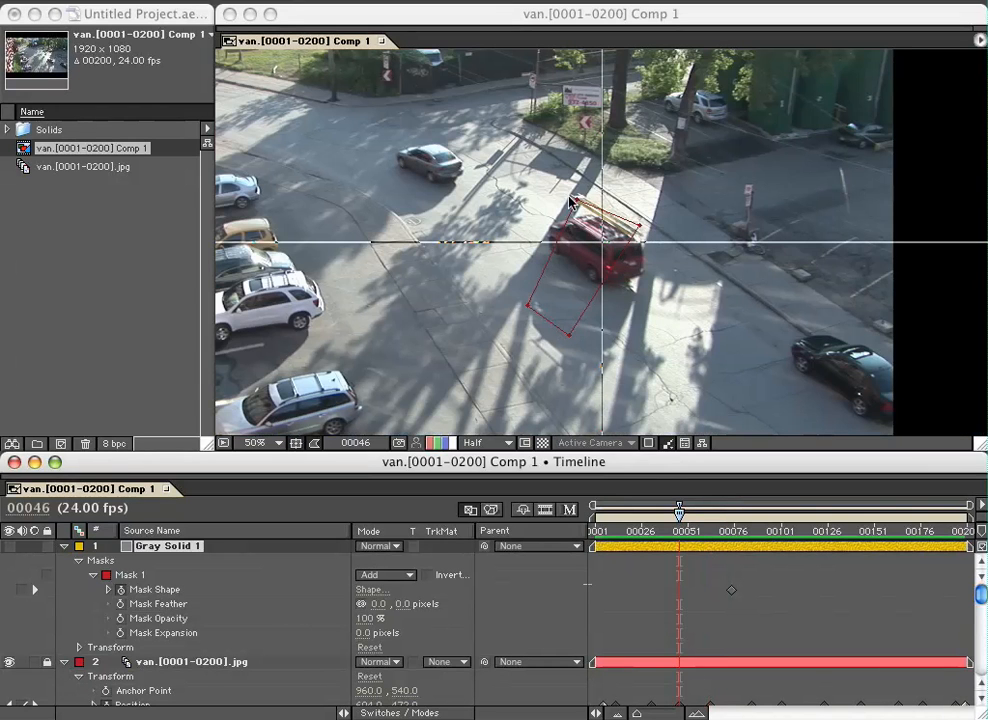
pyautogui.moveTo(578, 203); pyautogui.dragTo(576, 192)
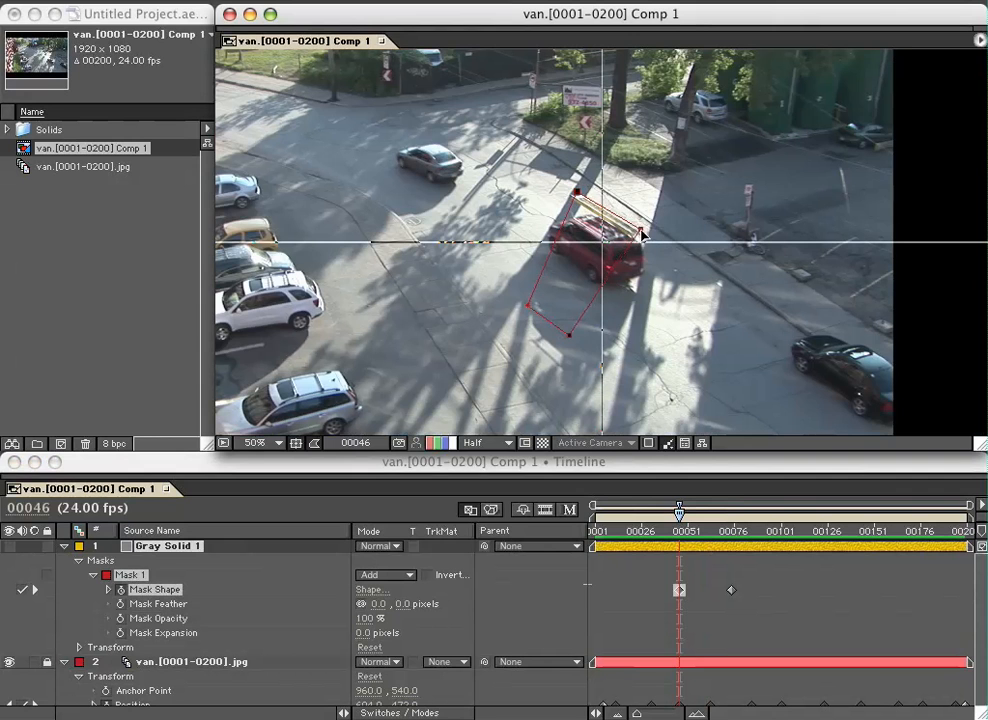
pyautogui.moveTo(567, 340); pyautogui.dragTo(530, 344)
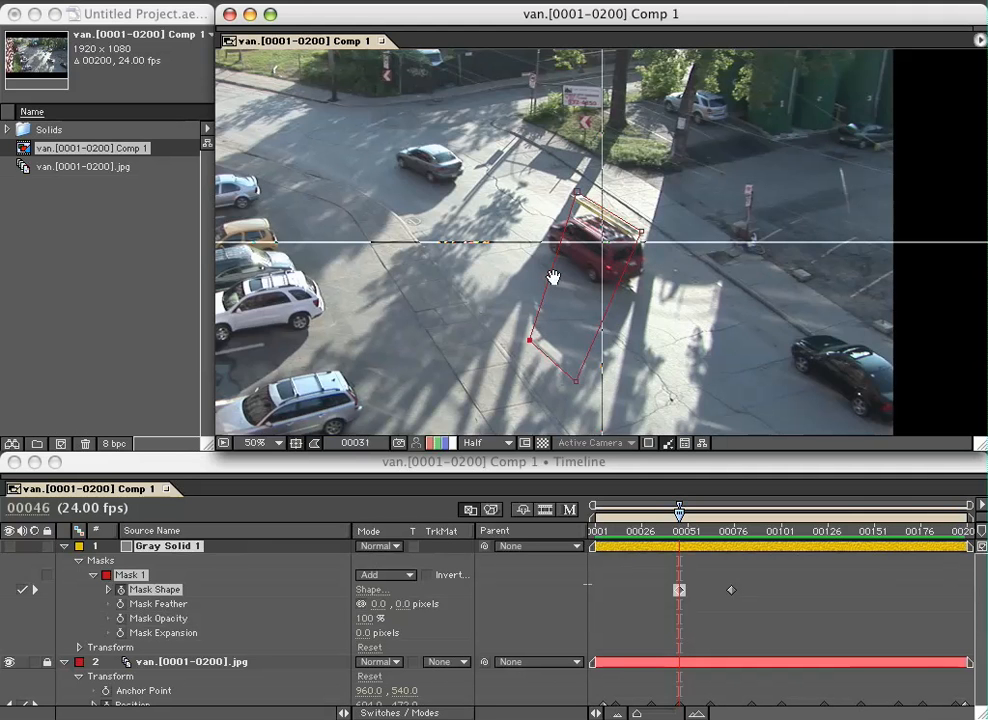
# - Review playback, then pull the mask corners onto the van at the later frames 101 and 124
pyautogui.press('j')
pyautogui.press('k')
pyautogui.press('k')
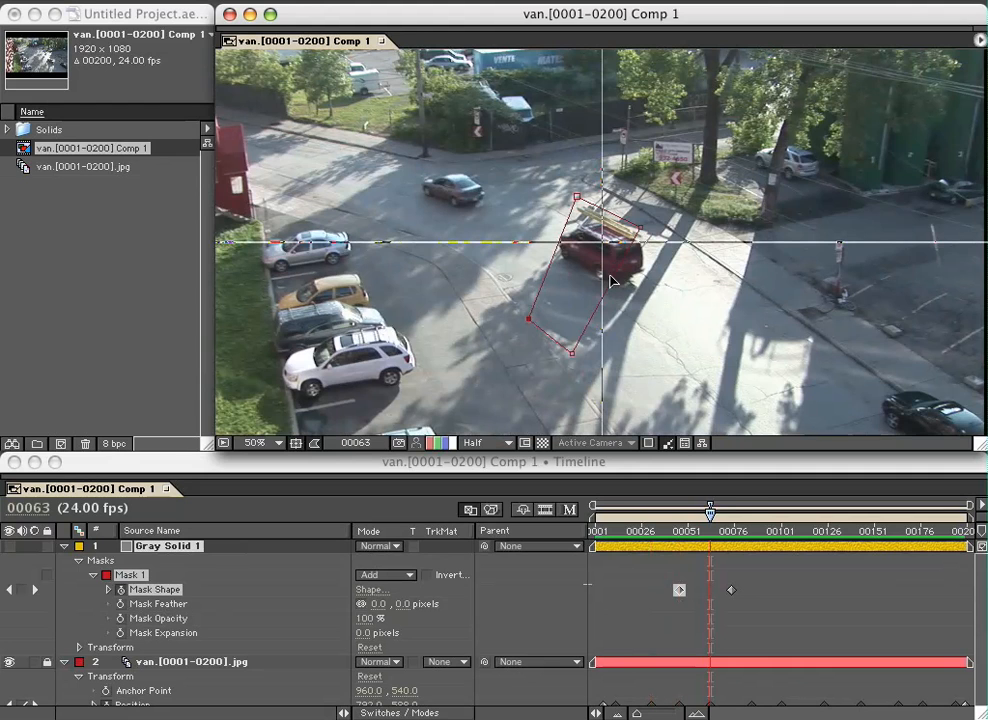
pyautogui.press('k')
pyautogui.press('k')
pyautogui.press('j')
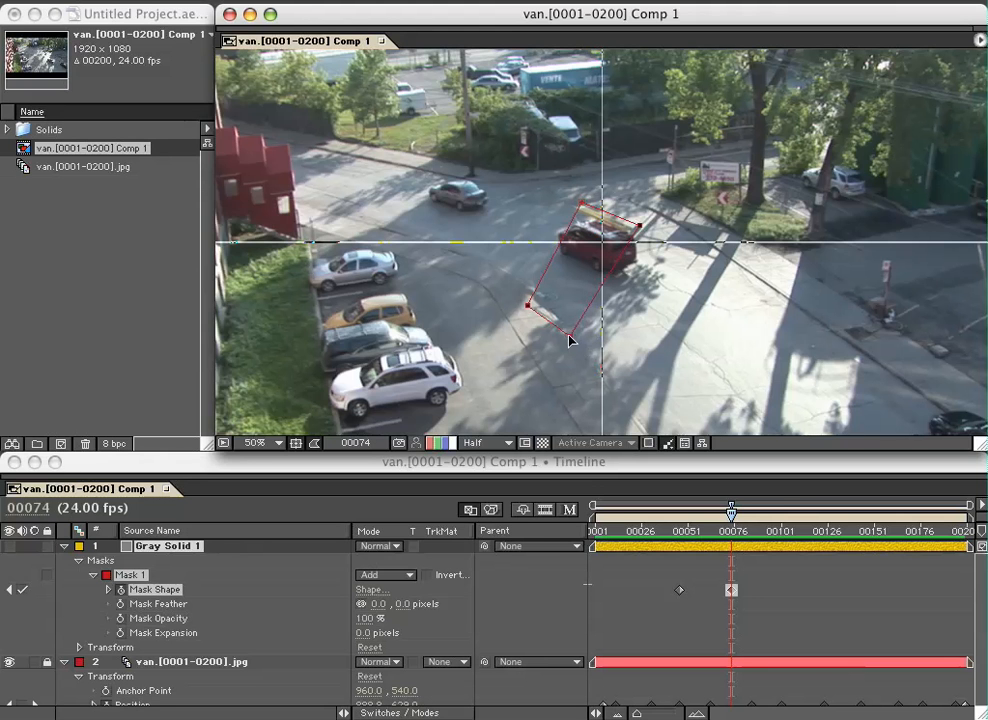
pyautogui.press('space')
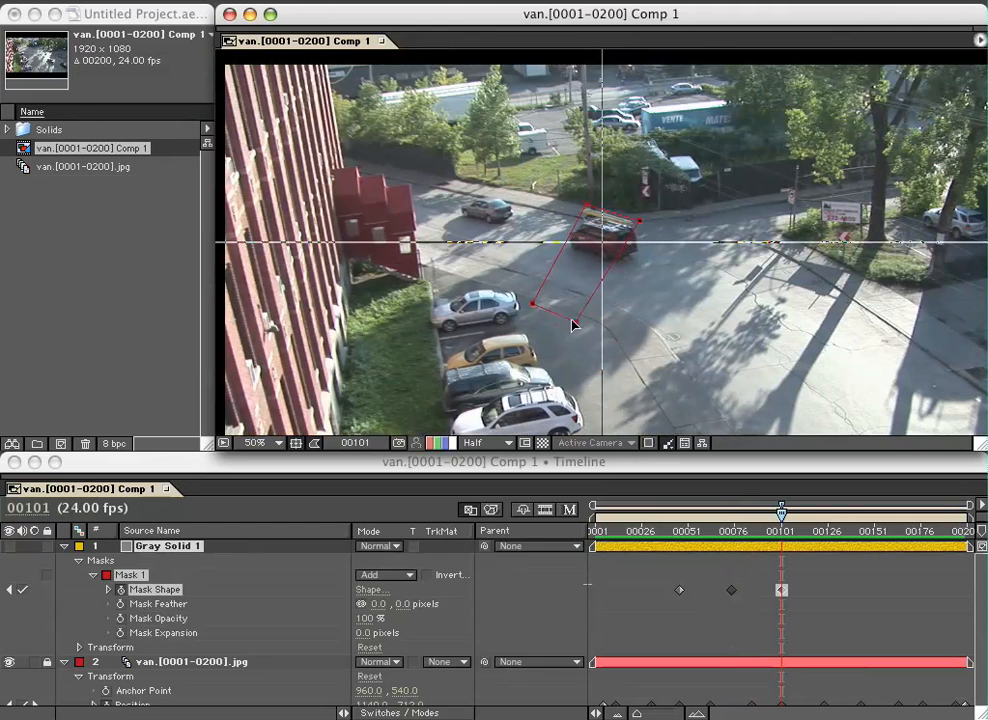
pyautogui.press('space')
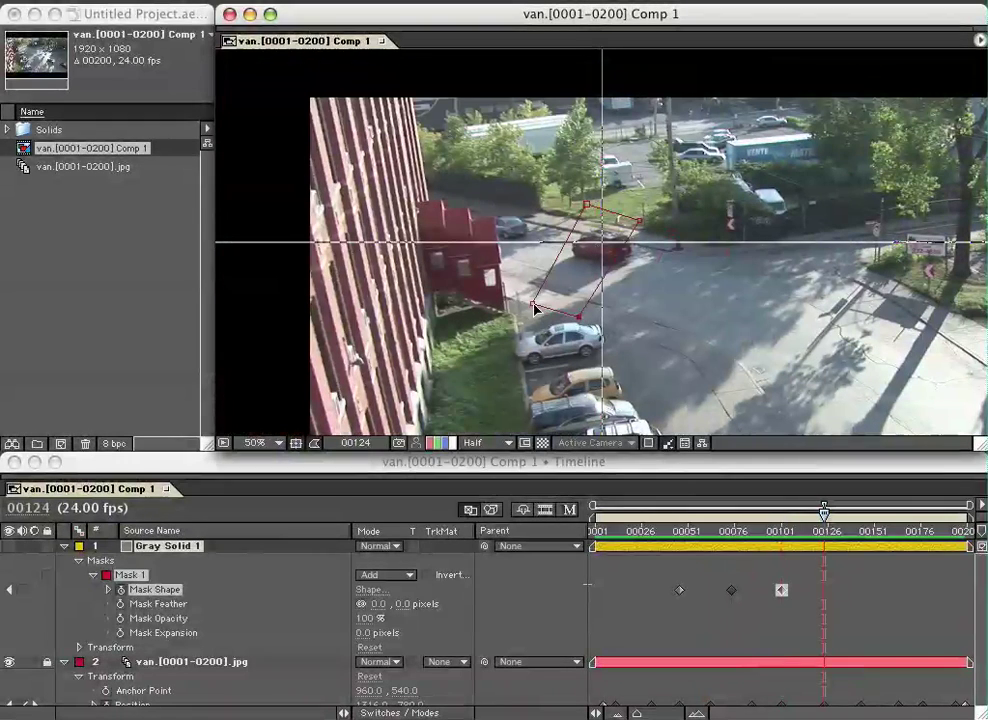
pyautogui.moveTo(535, 307); pyautogui.dragTo(525, 289)
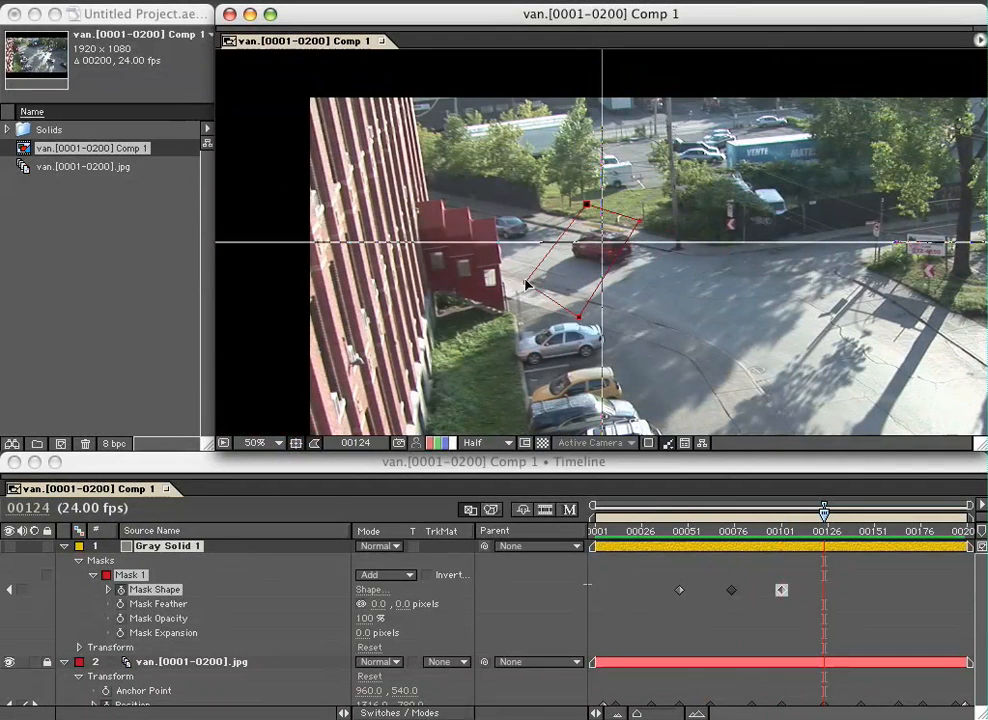
pyautogui.moveTo(579, 322); pyautogui.dragTo(565, 298)
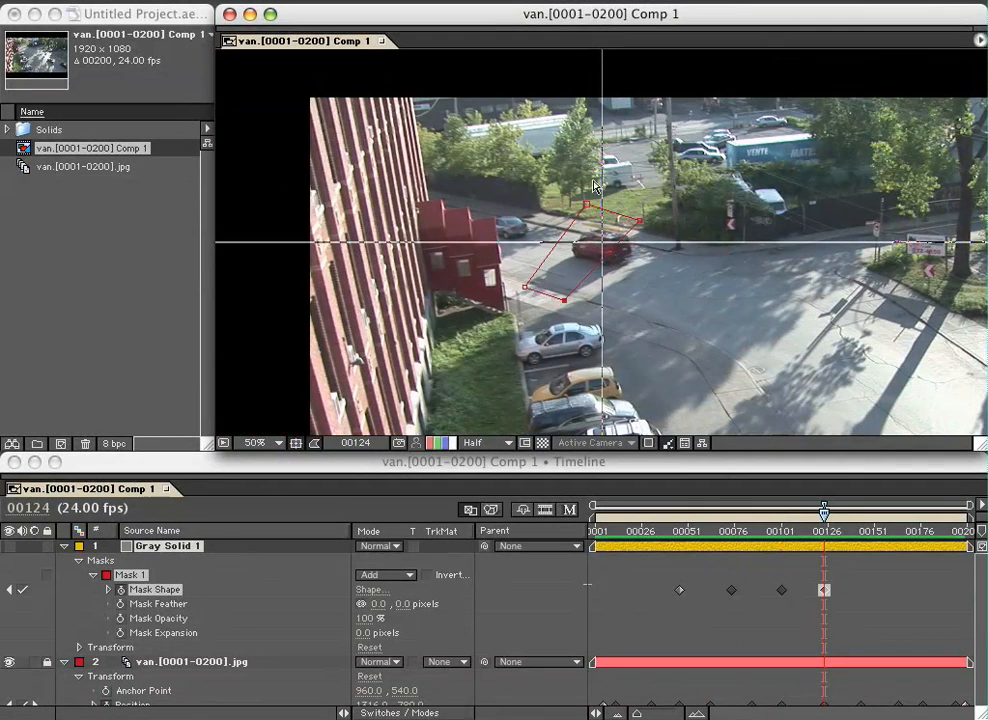
pyautogui.moveTo(588, 206); pyautogui.dragTo(587, 218)
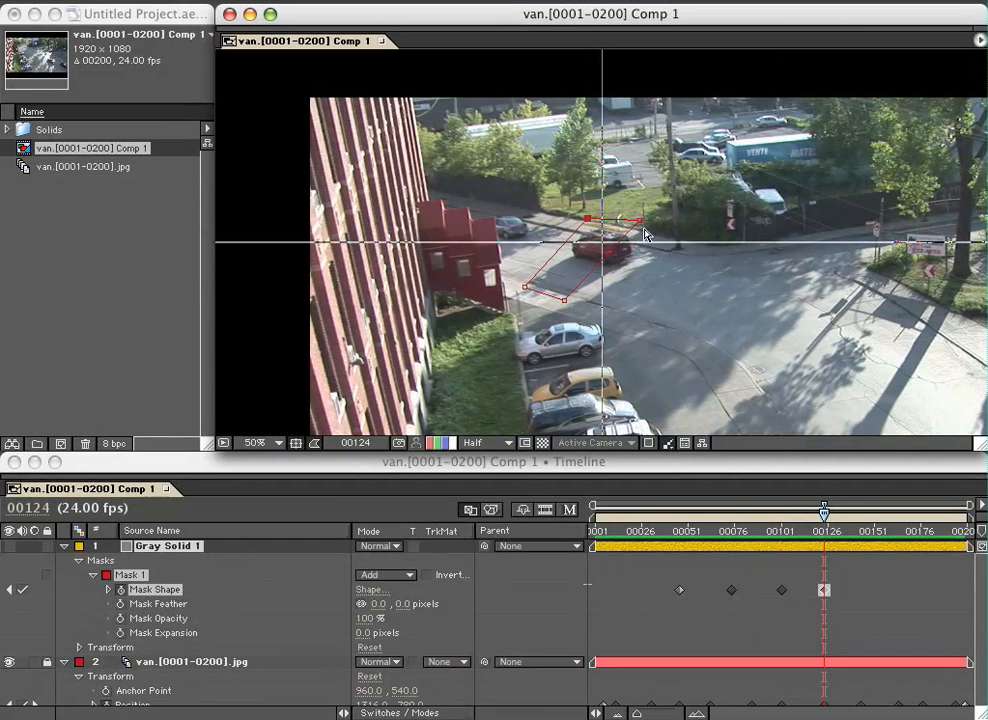
# - Show only the van layer's Position keyframes and lock the footage layer
pyautogui.click(184, 662)
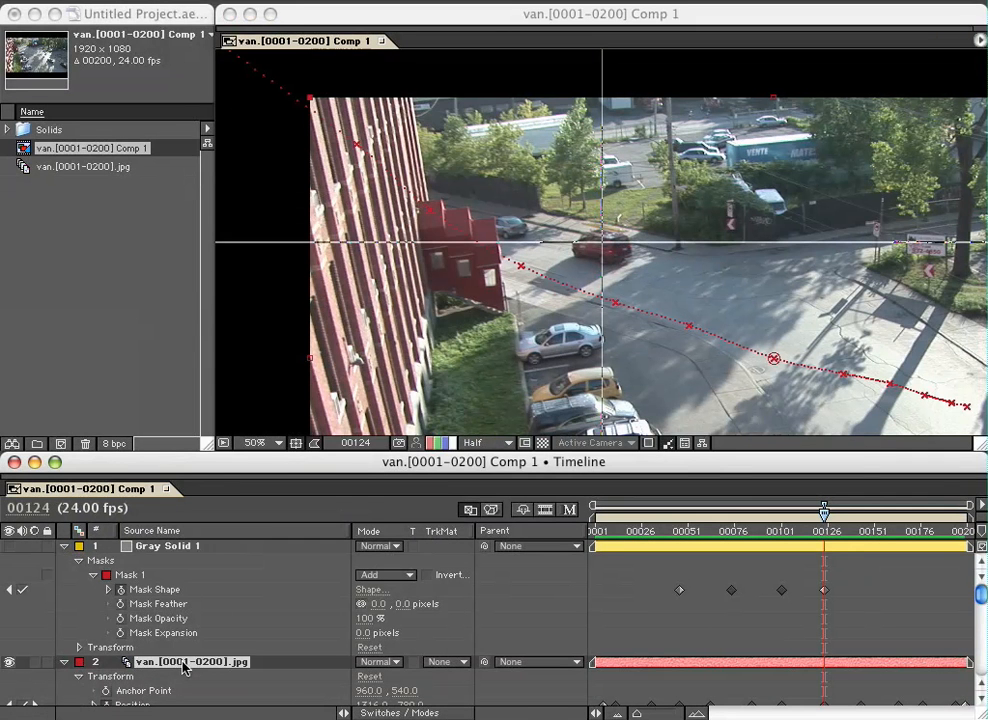
pyautogui.press('p')
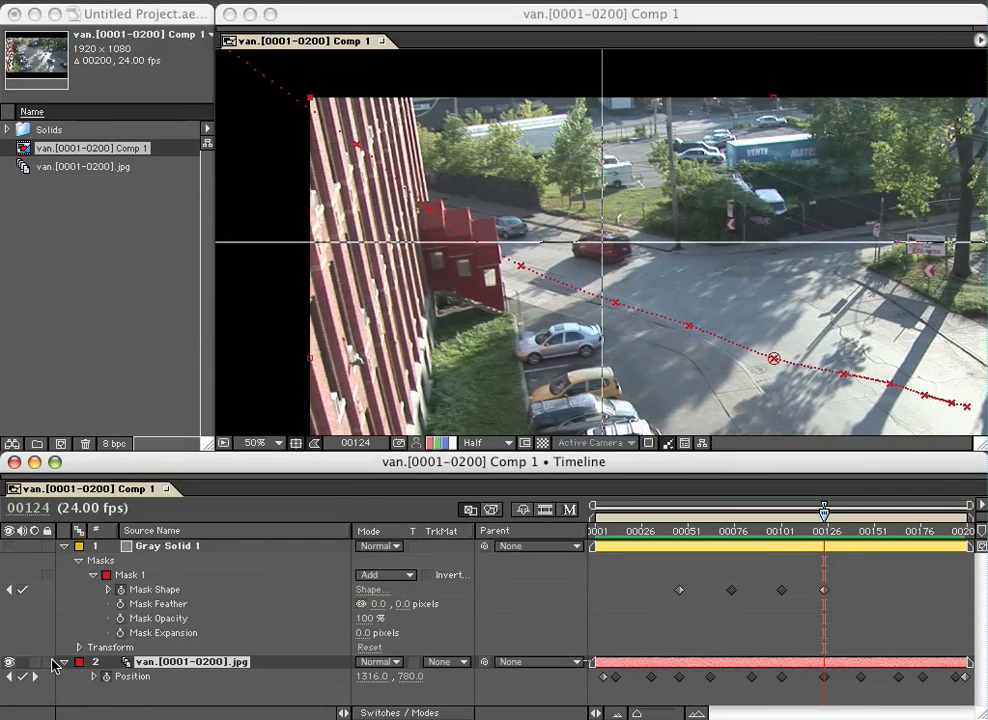
pyautogui.click(48, 662)
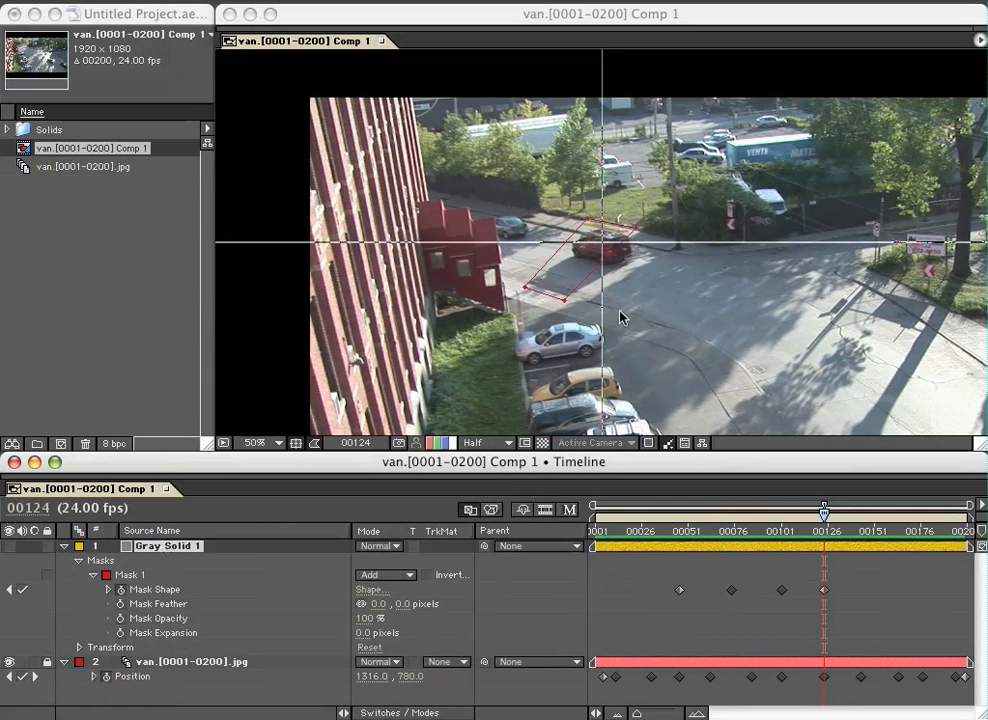
# - Refit the mask to the van at frames 177, 195 and 200, then preview the result
pyautogui.moveTo(478, 239); pyautogui.dragTo(620, 238)
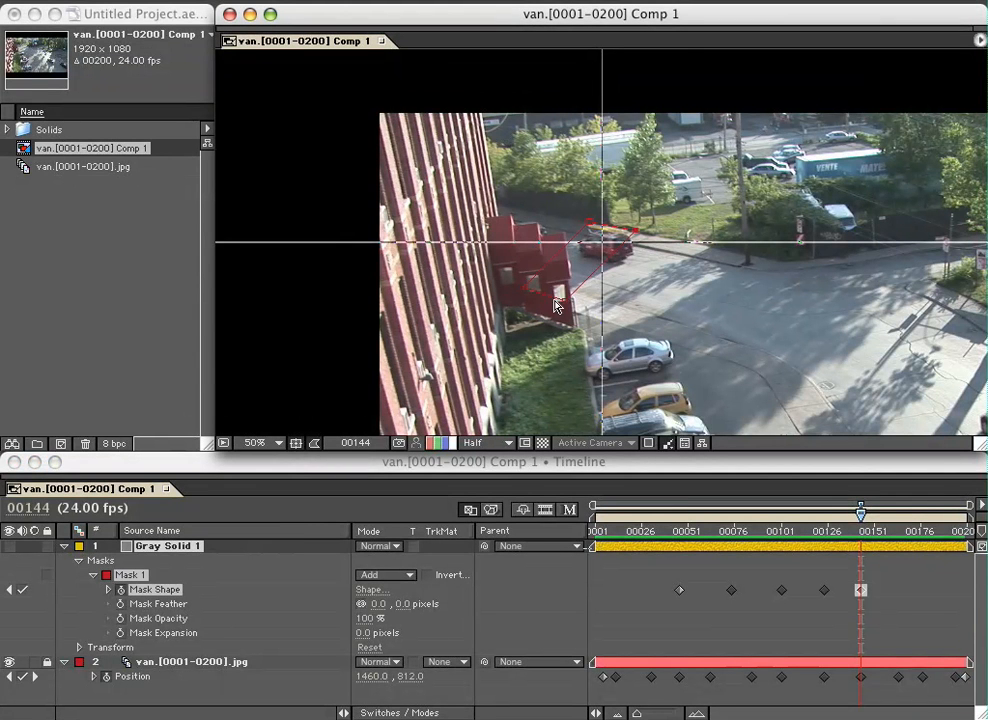
pyautogui.moveTo(547, 298); pyautogui.dragTo(594, 238)
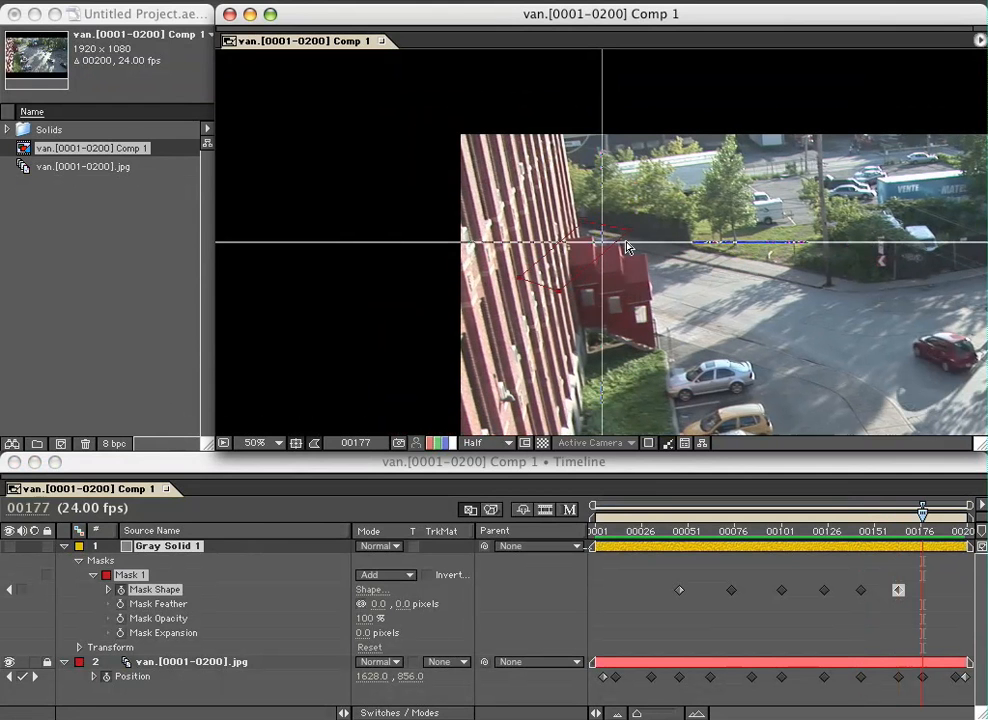
pyautogui.click(607, 233)
pyautogui.moveTo(540, 288); pyautogui.dragTo(607, 254)
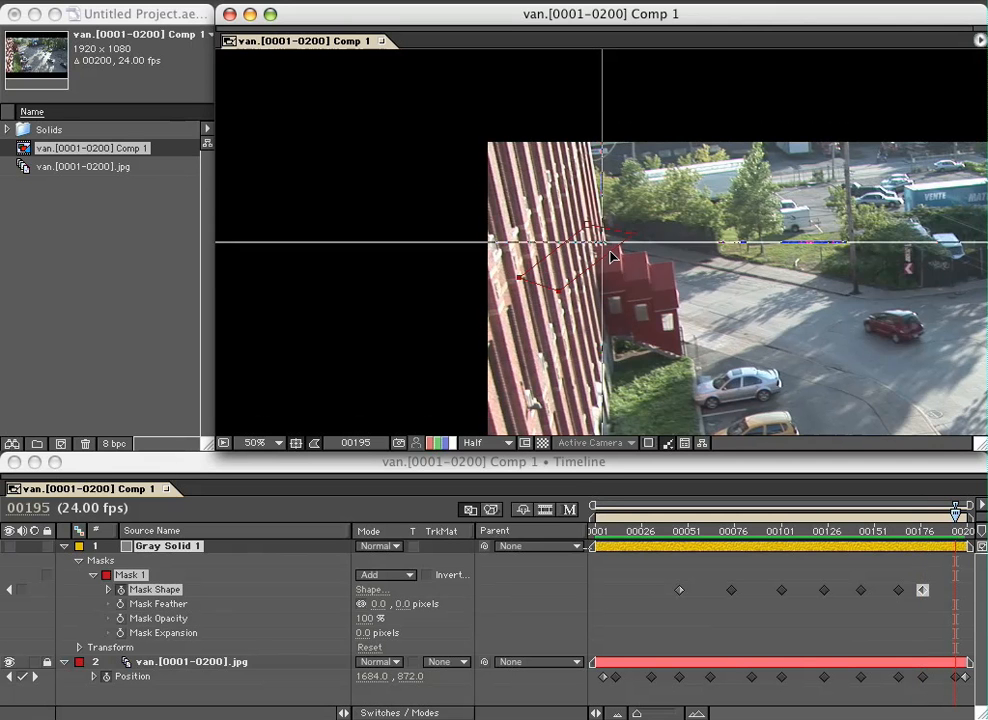
pyautogui.moveTo(612, 258); pyautogui.dragTo(598, 258)
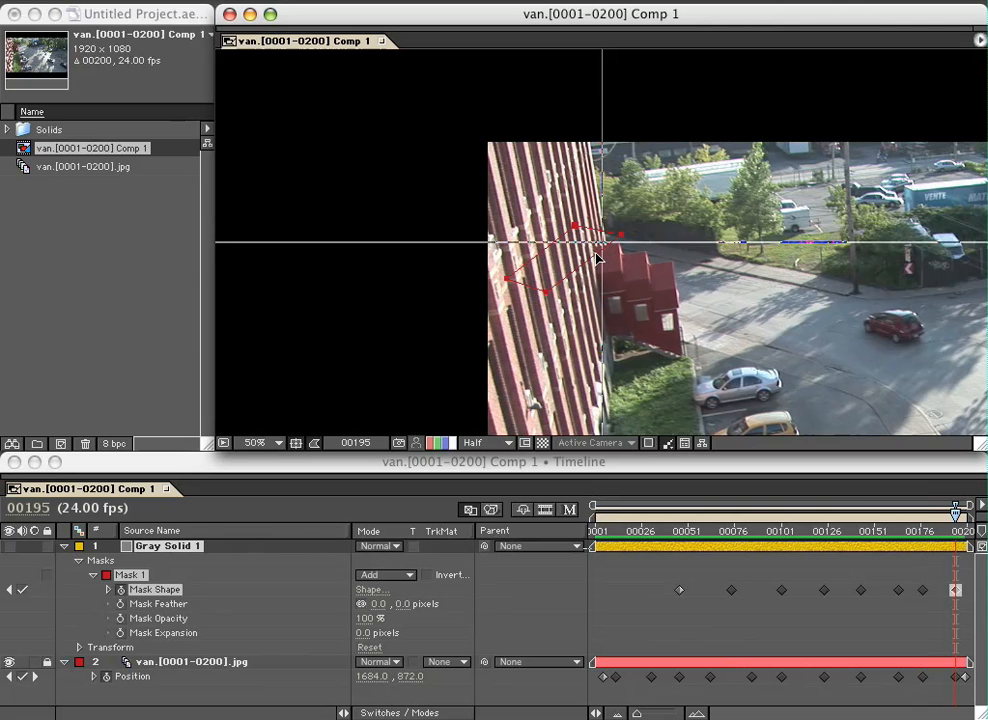
pyautogui.press('pagedown')
pyautogui.press('pagedown')
pyautogui.press('pagedown')
pyautogui.moveTo(583, 255); pyautogui.dragTo(598, 258)
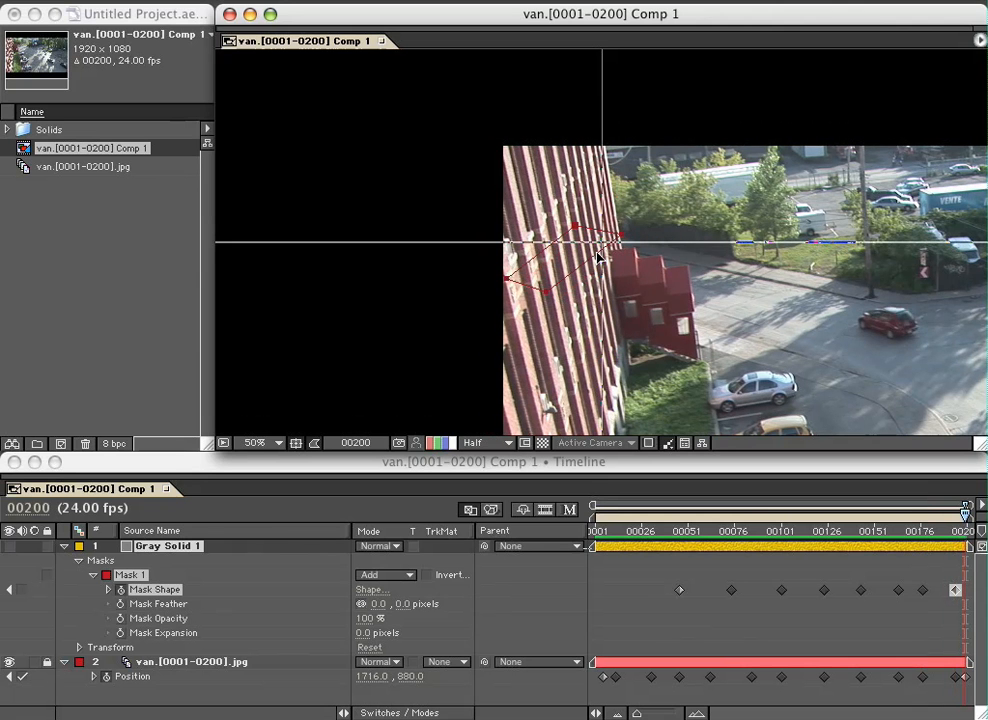
pyautogui.press('space')
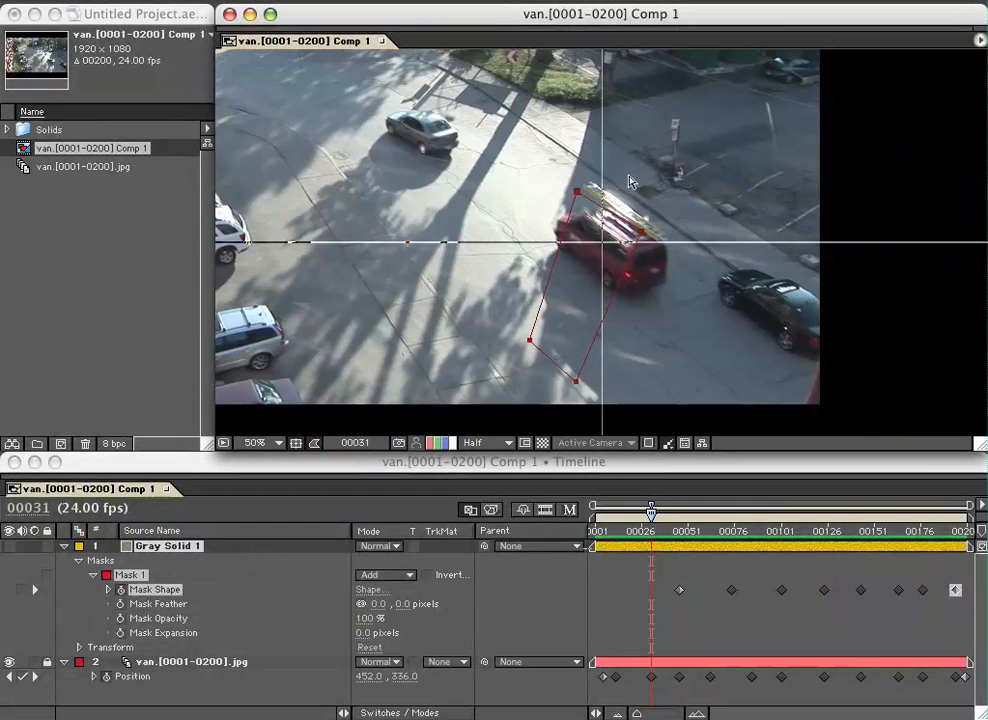
# - Reshape the mask's top, right and bottom corners around the van at frame 31
pyautogui.moveTo(578, 192); pyautogui.dragTo(589, 178)
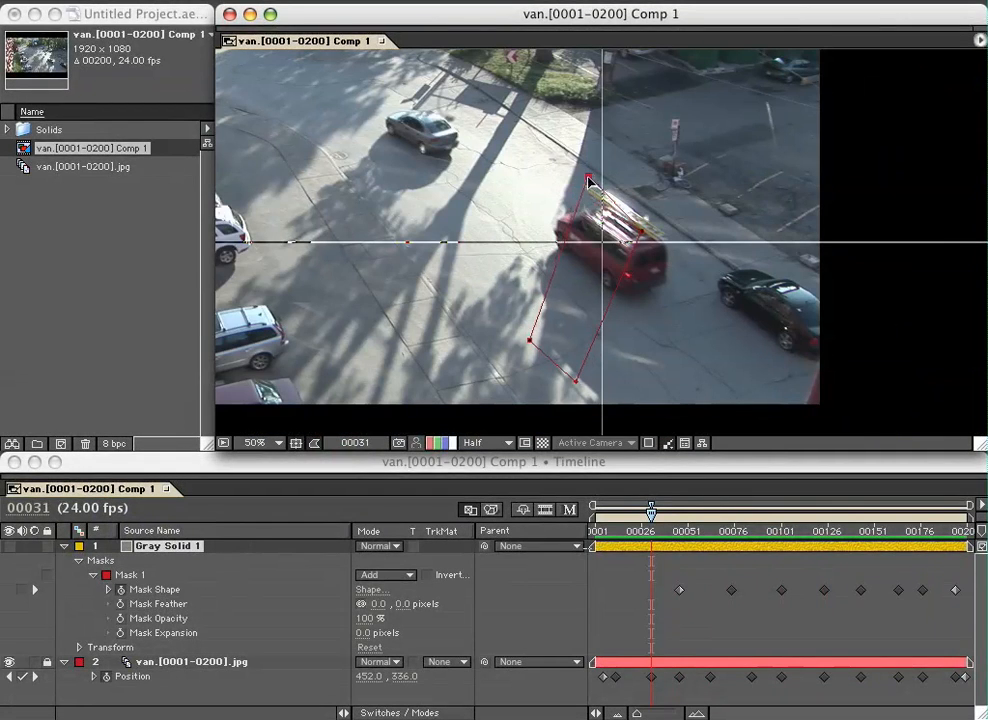
pyautogui.moveTo(640, 238); pyautogui.dragTo(669, 233)
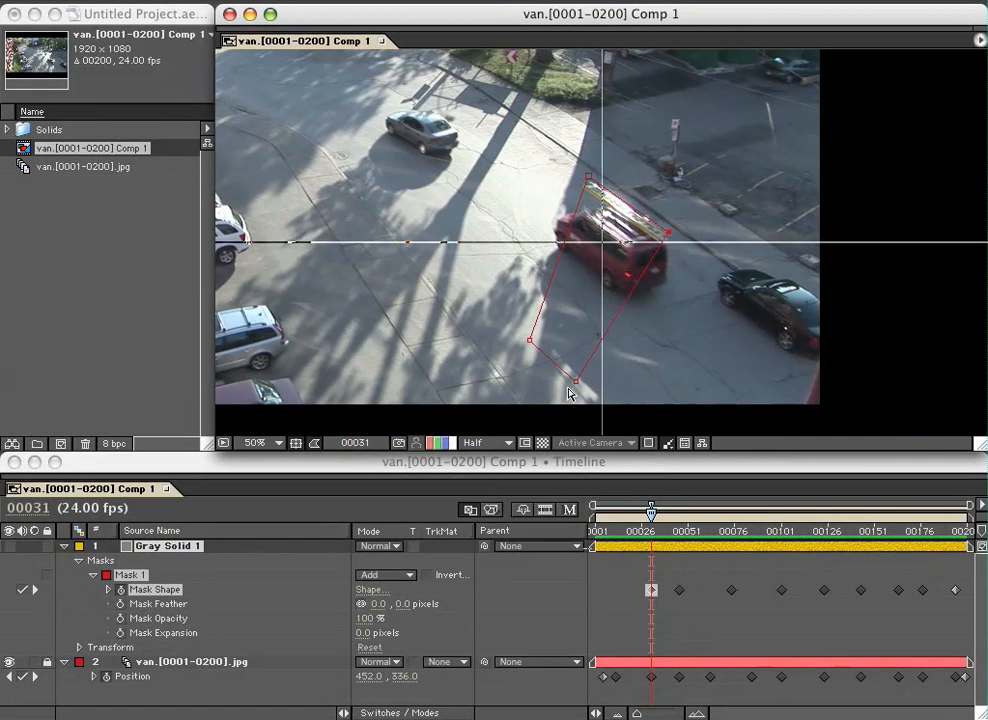
pyautogui.moveTo(576, 386); pyautogui.dragTo(592, 405)
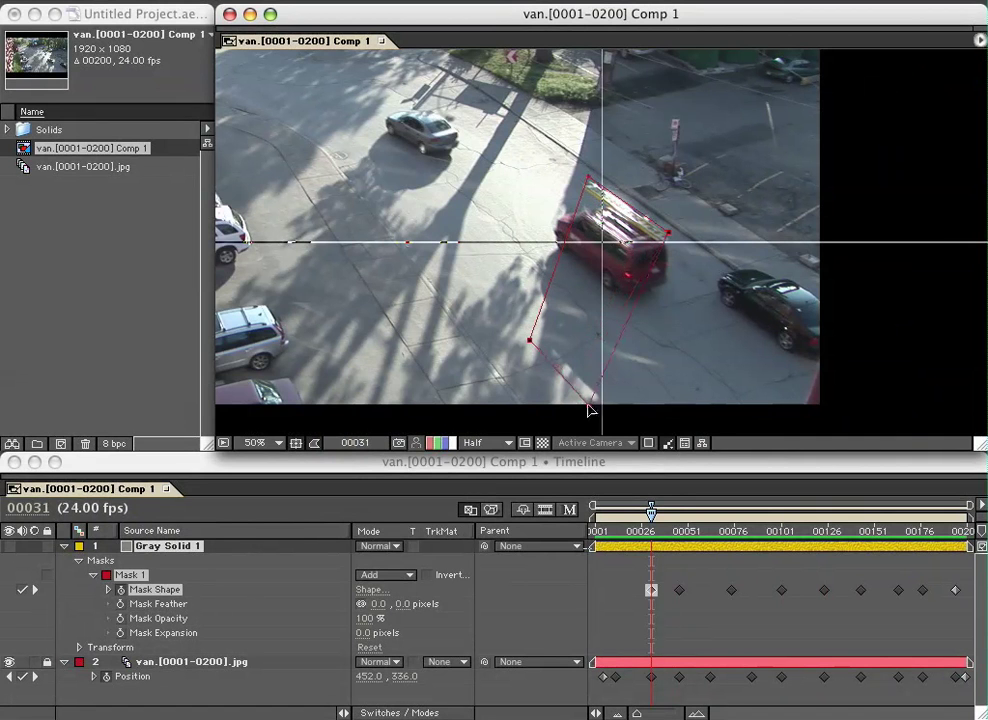
# - Fit the mask corners to the van at frames 12 and 5, adding opening keyframes
pyautogui.click(531, 343)
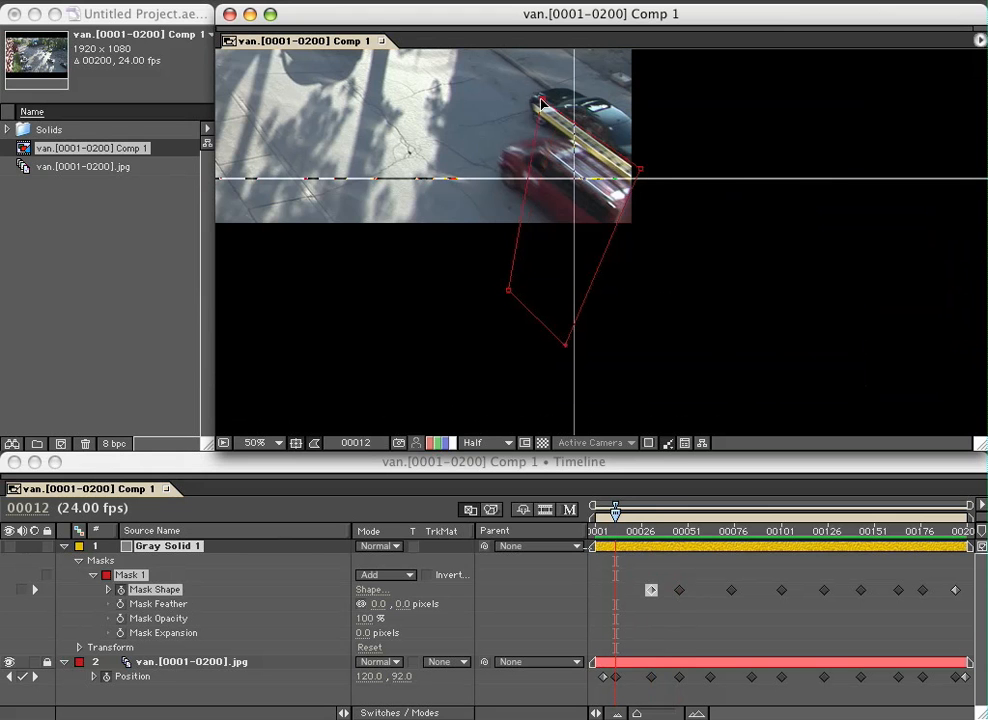
pyautogui.click(508, 292)
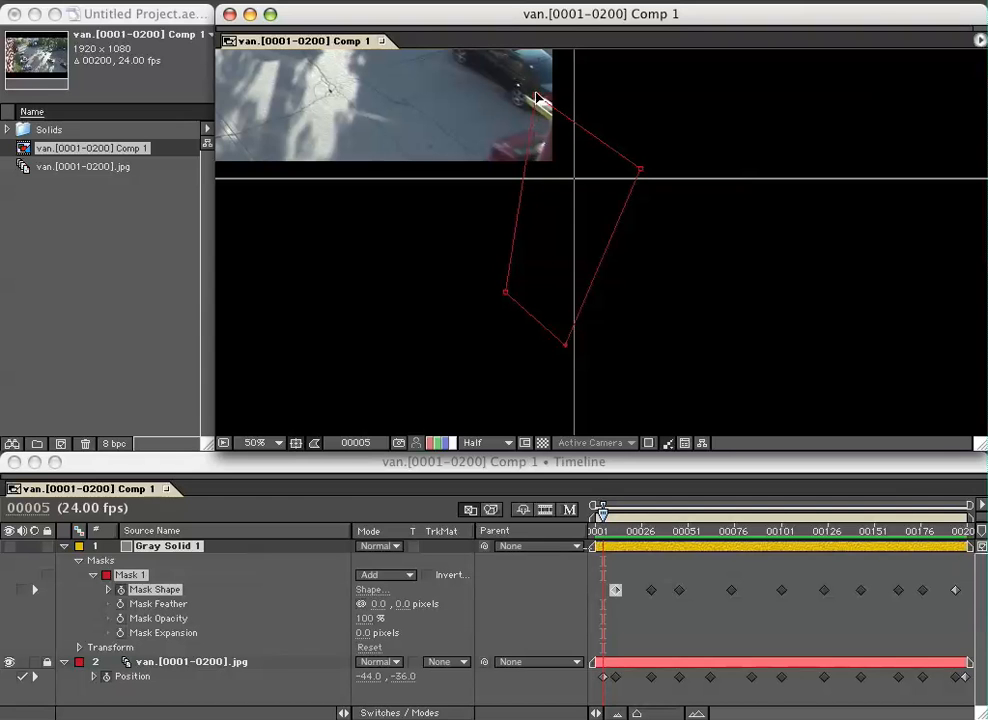
pyautogui.moveTo(640, 170); pyautogui.dragTo(642, 164)
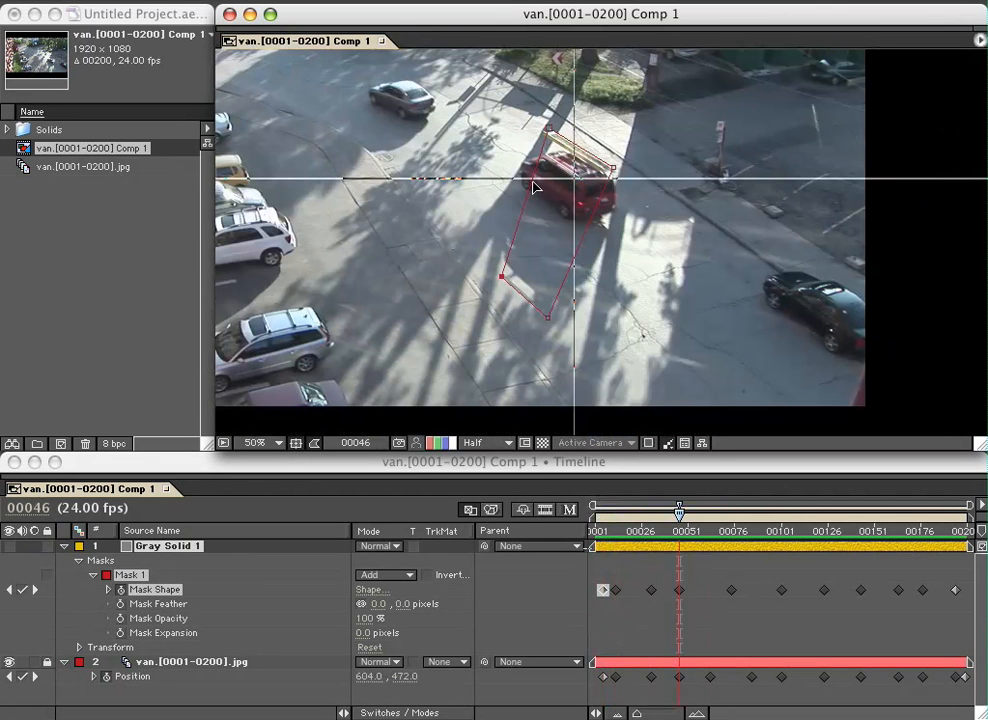
pyautogui.moveTo(537, 181); pyautogui.dragTo(523, 163)
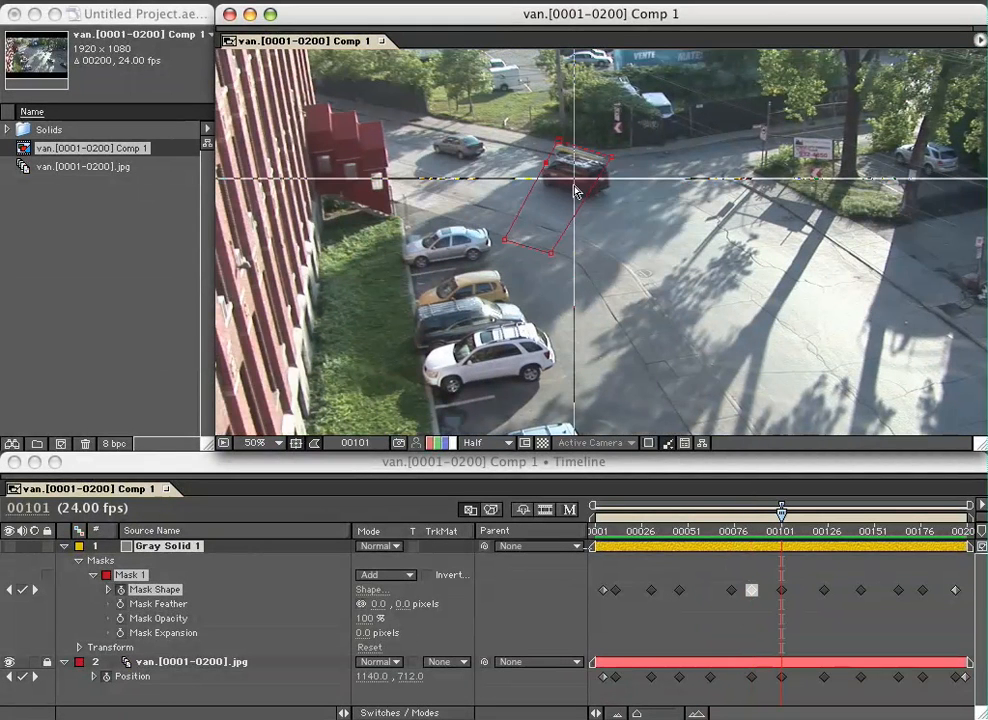
# - Nudge the mask at frames 101 and 124, then step through keyframes to the last one
pyautogui.press('Left')
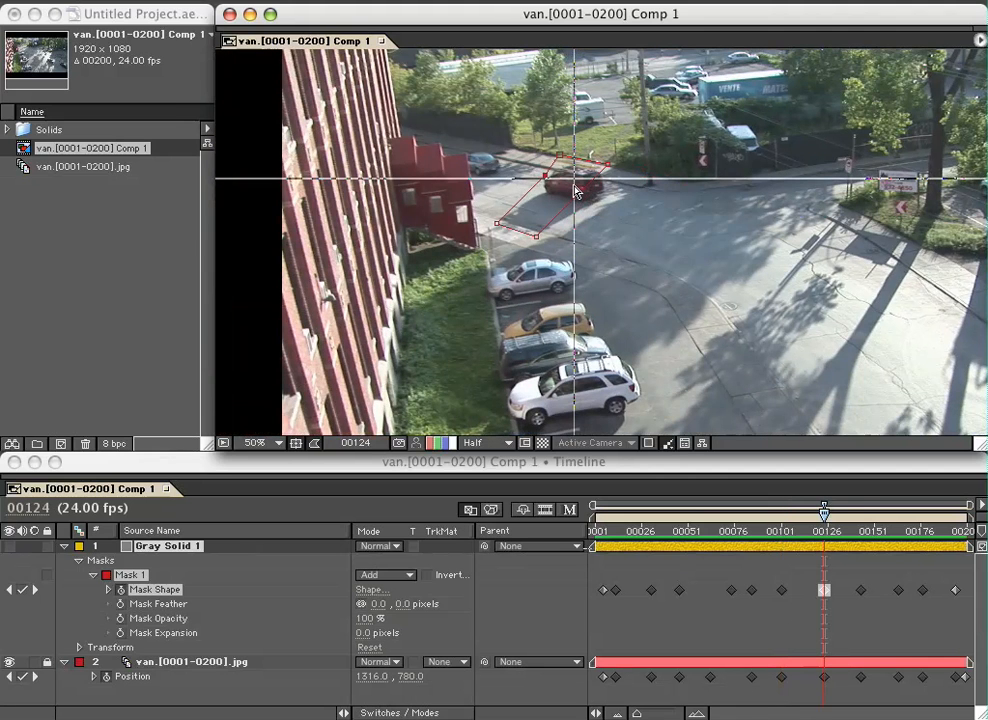
pyautogui.press('Left')
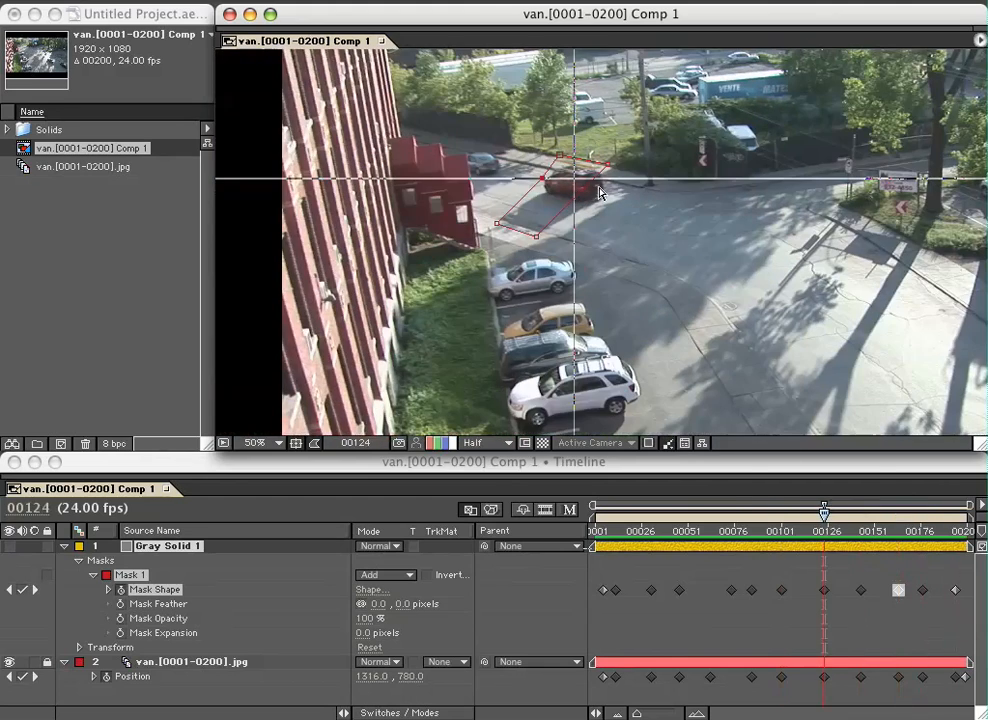
pyautogui.press('Right')
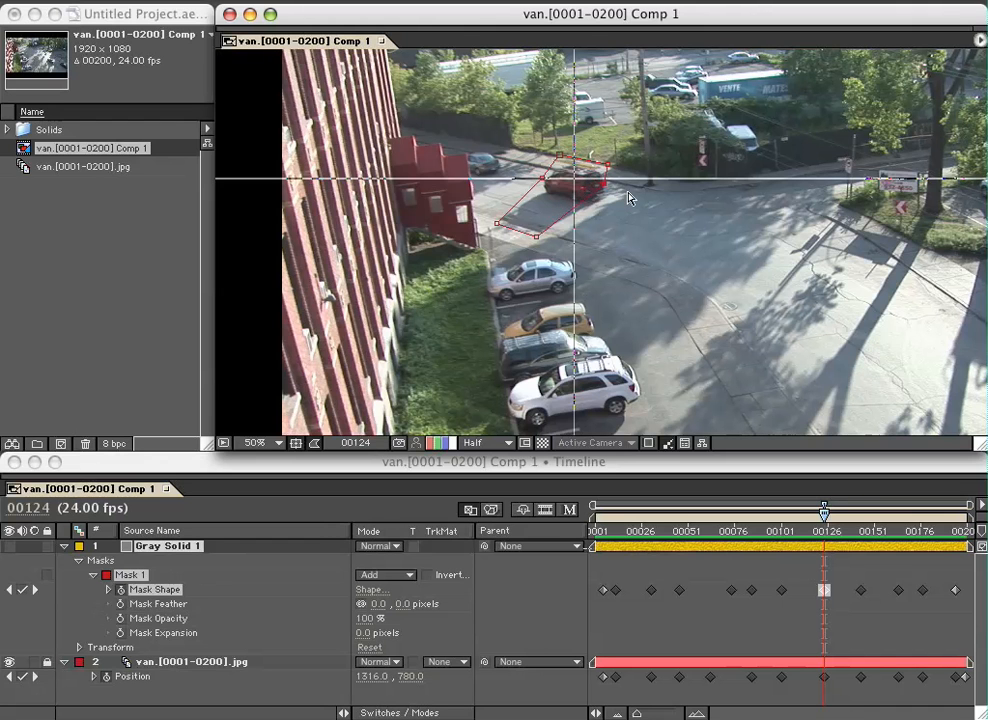
pyautogui.press('k')
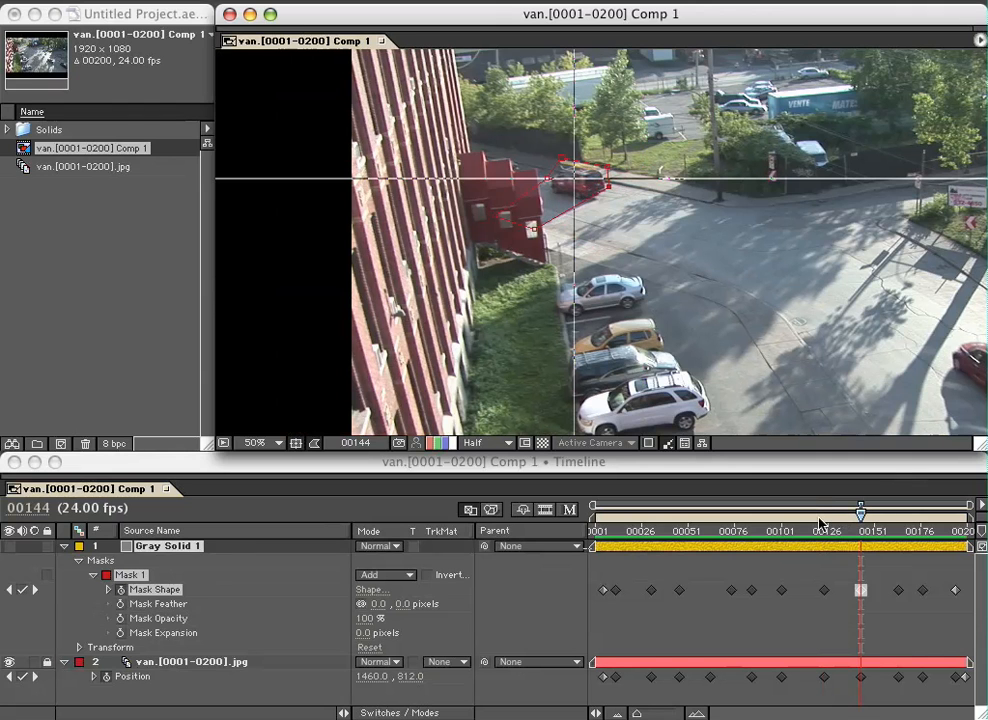
pyautogui.press('k')
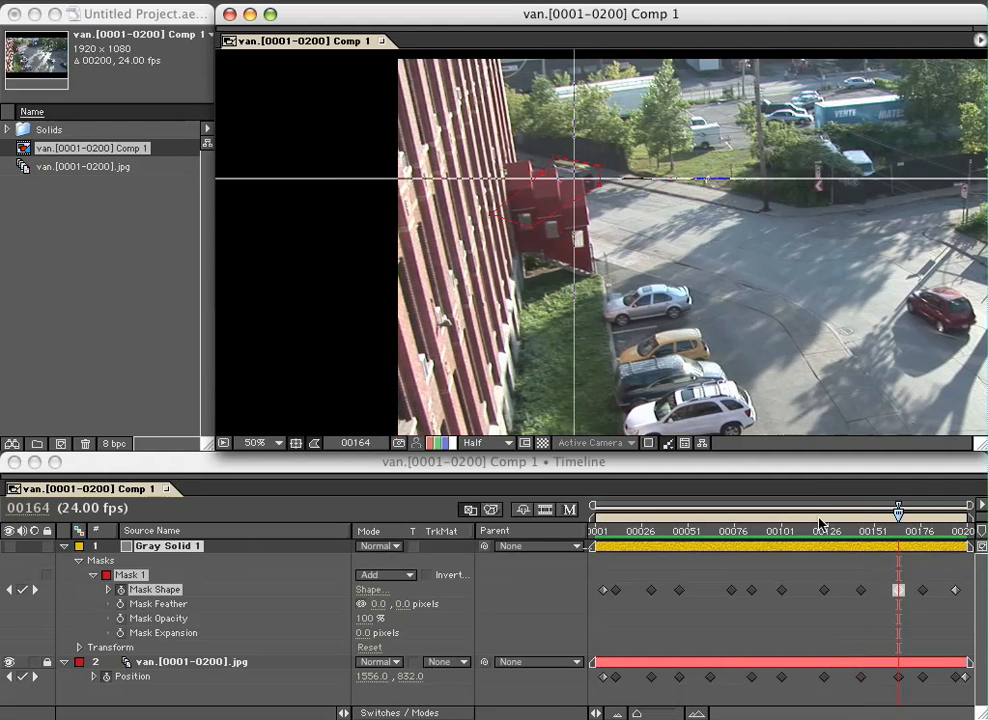
pyautogui.press('k')
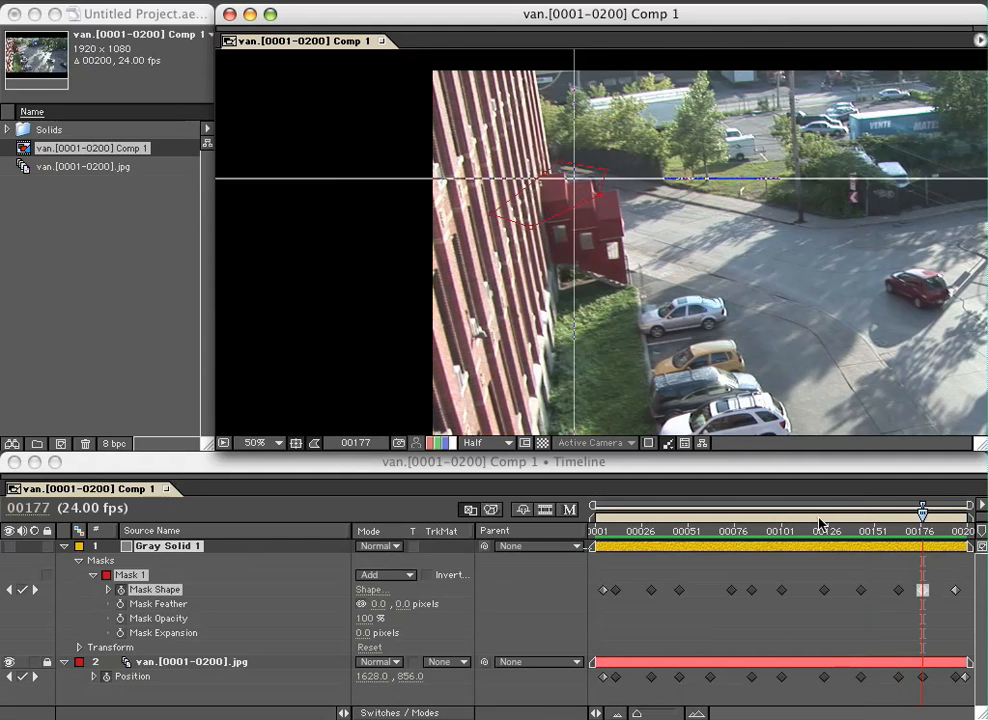
pyautogui.press('j')
pyautogui.press('k')
pyautogui.press('k')
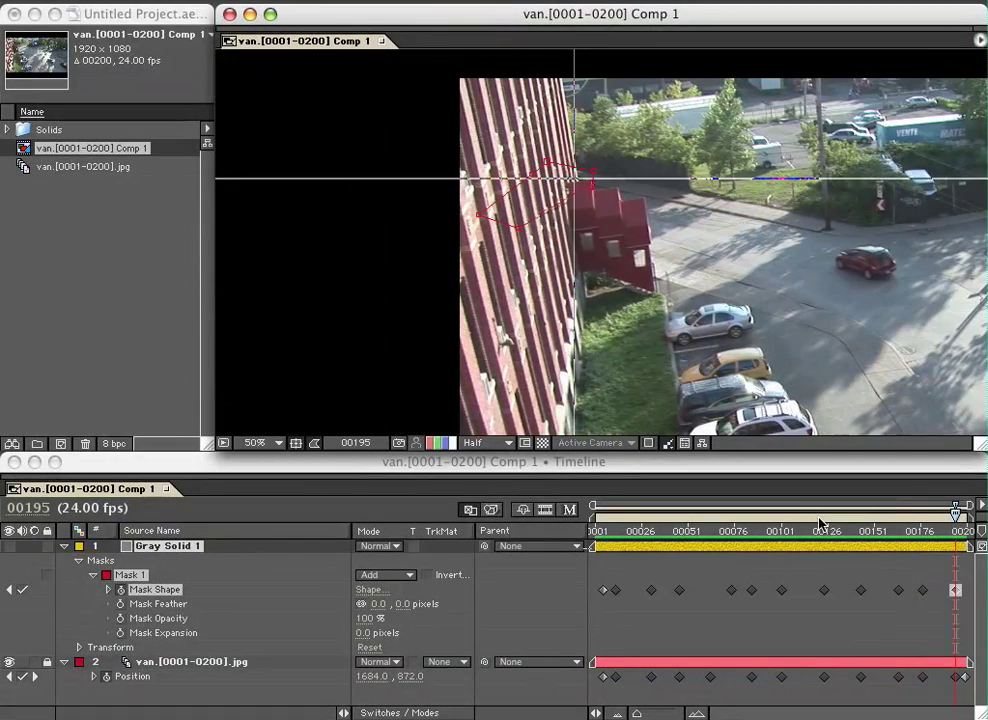
pyautogui.press('k')
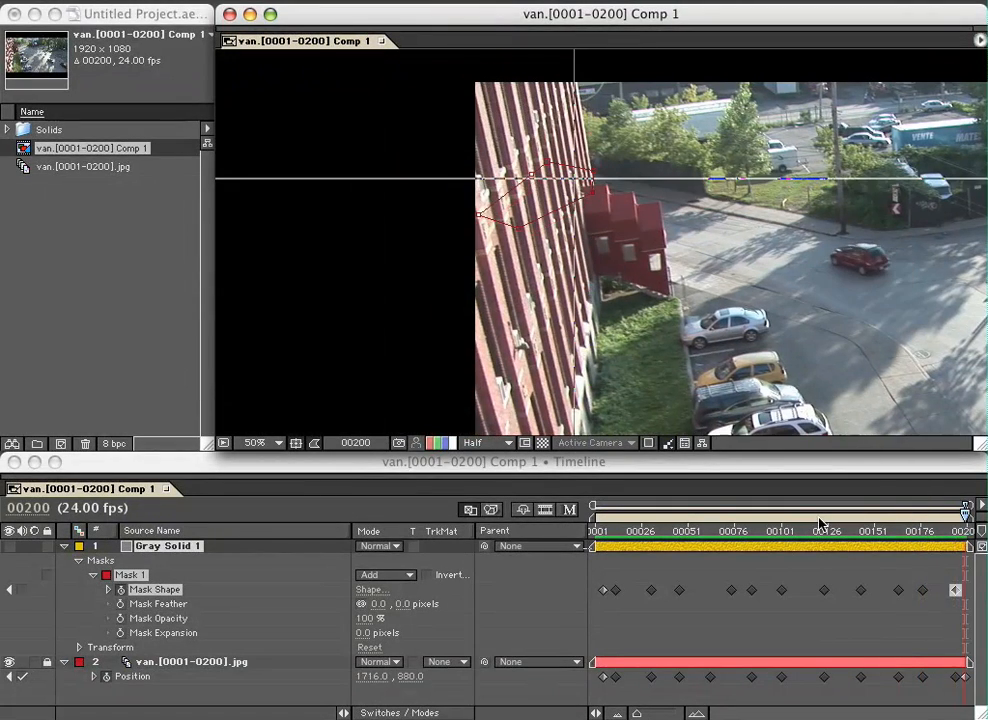
pyautogui.press('k')
# - Step back through the keyframes to frame 46 and add a vertex on the mask's right edge
pyautogui.press('j')
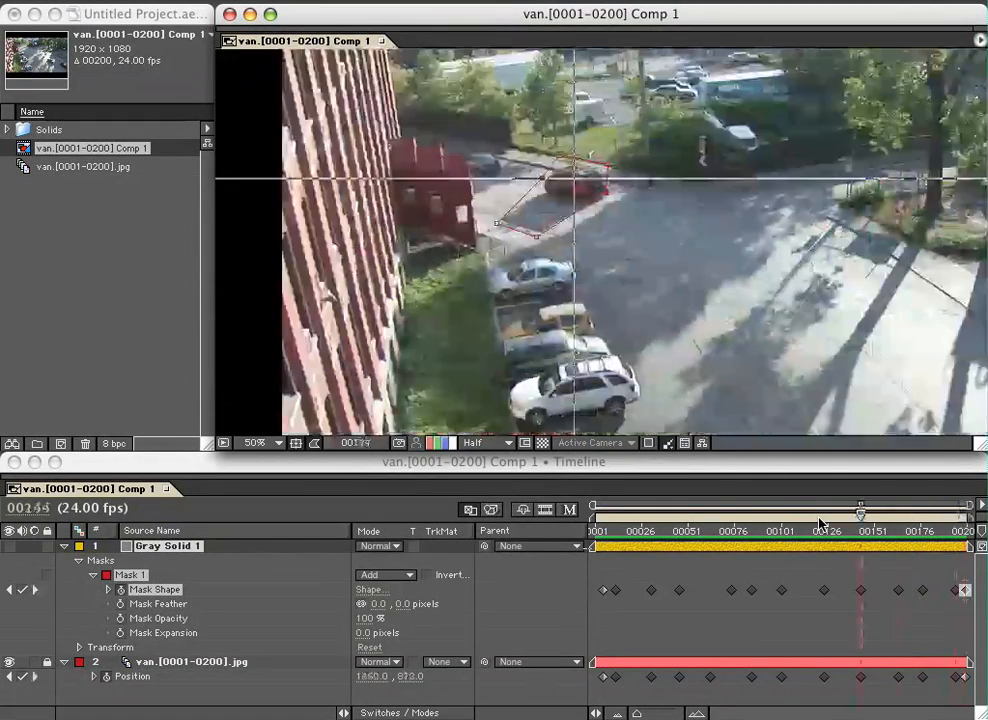
pyautogui.press('j')
pyautogui.press('j')
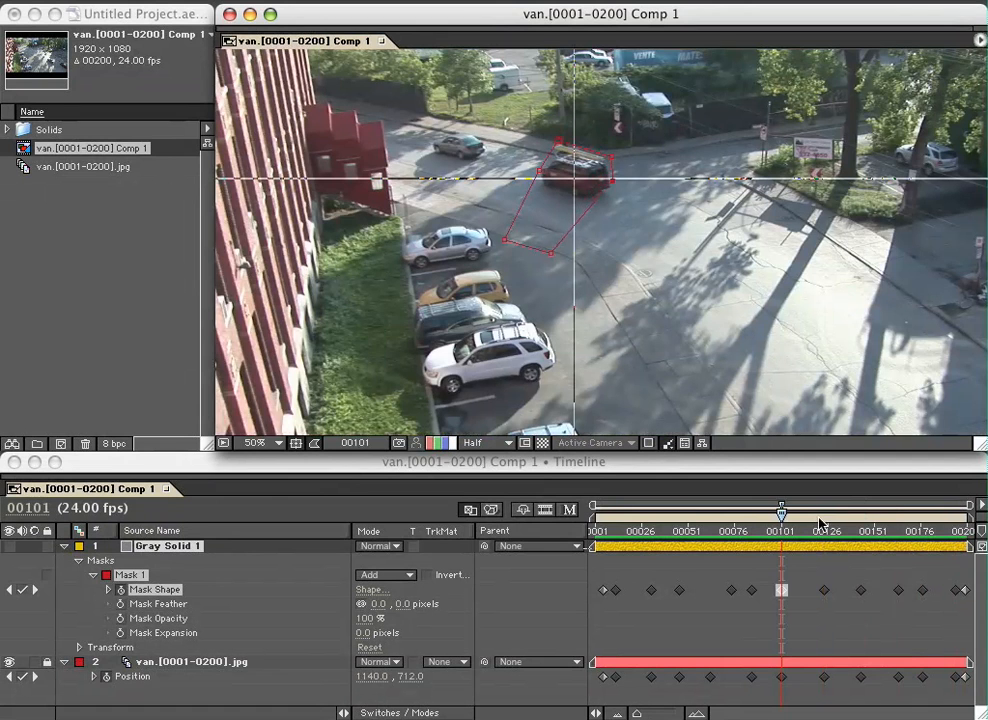
pyautogui.press('j')
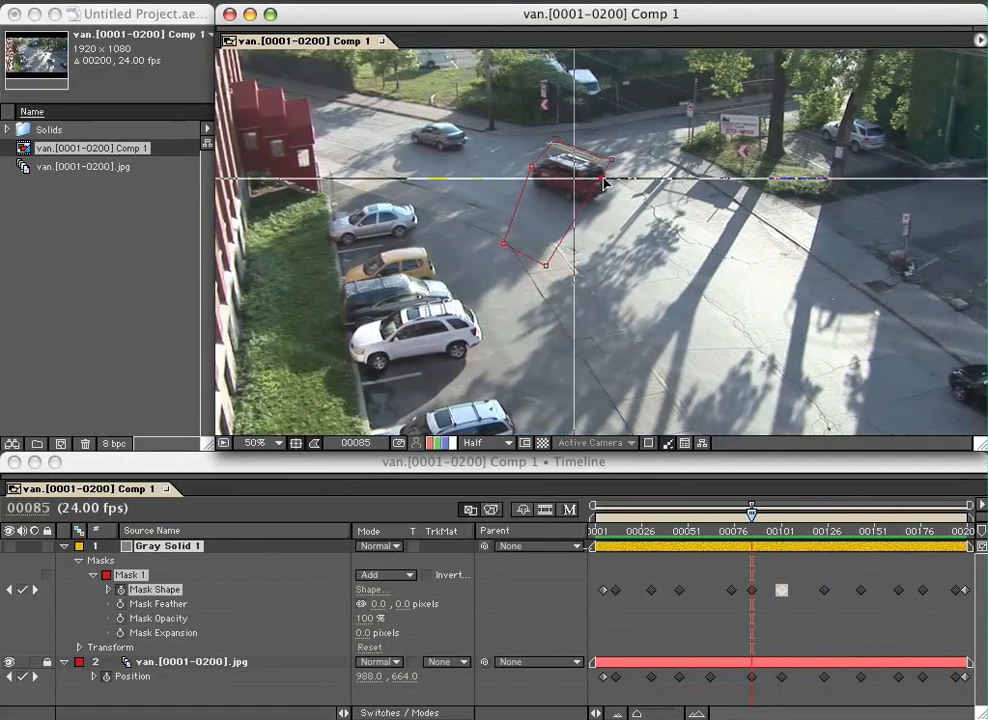
pyautogui.press('j')
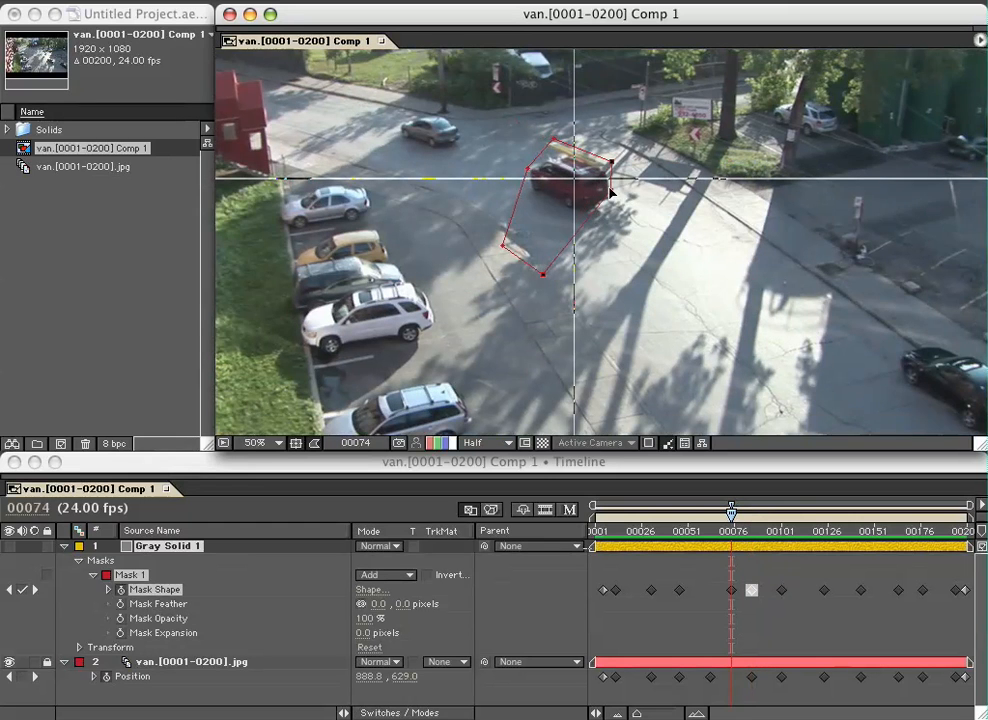
pyautogui.press('j')
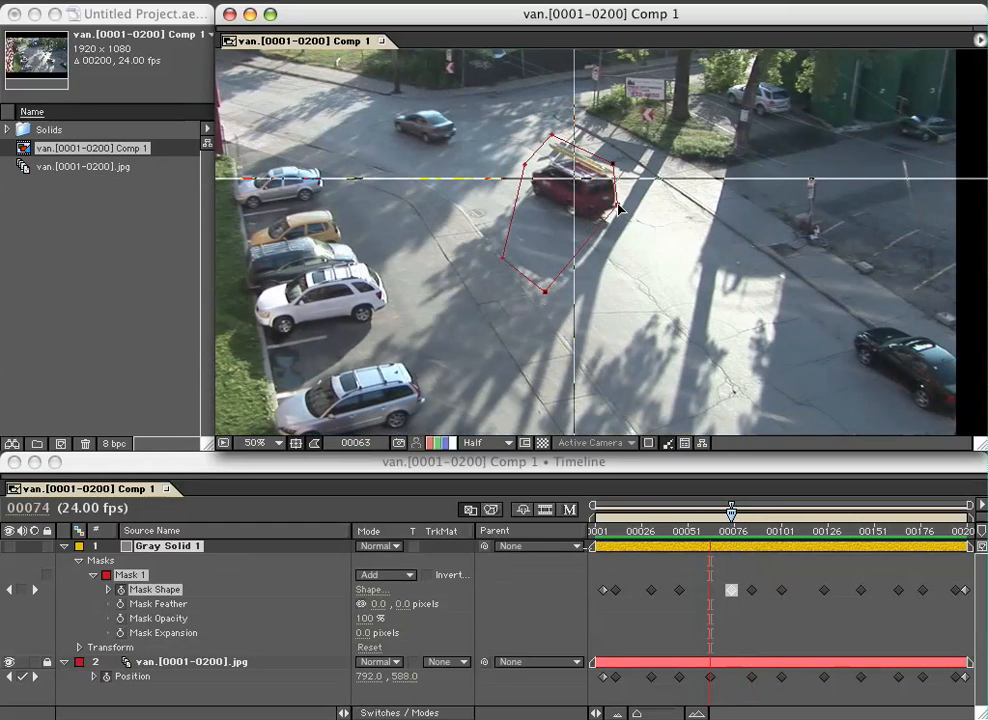
pyautogui.press('j')
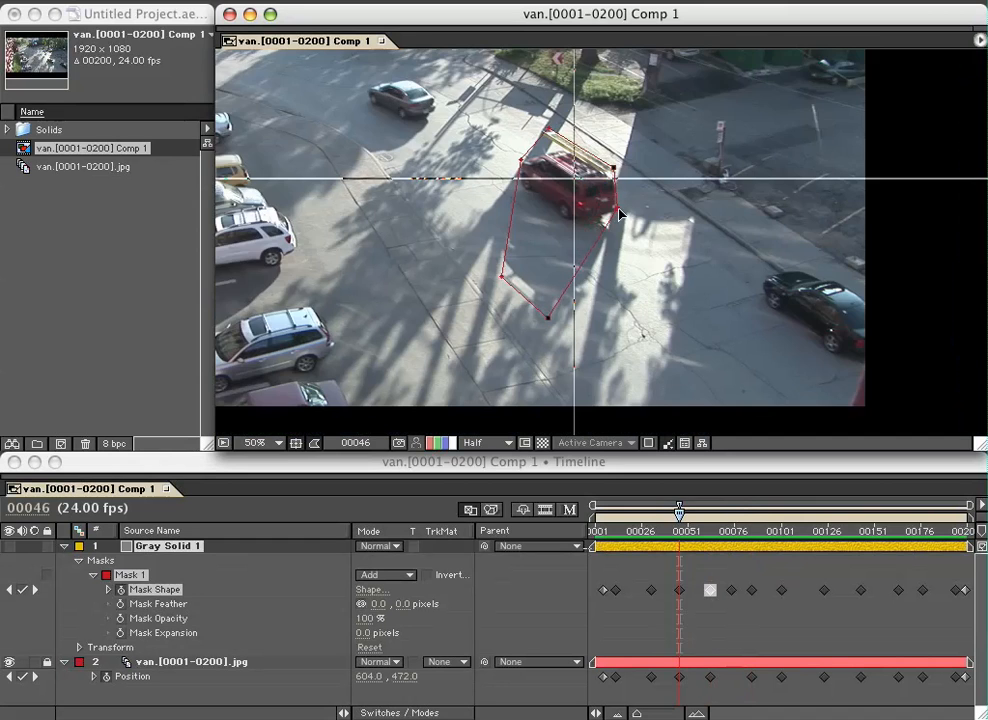
pyautogui.press('j')
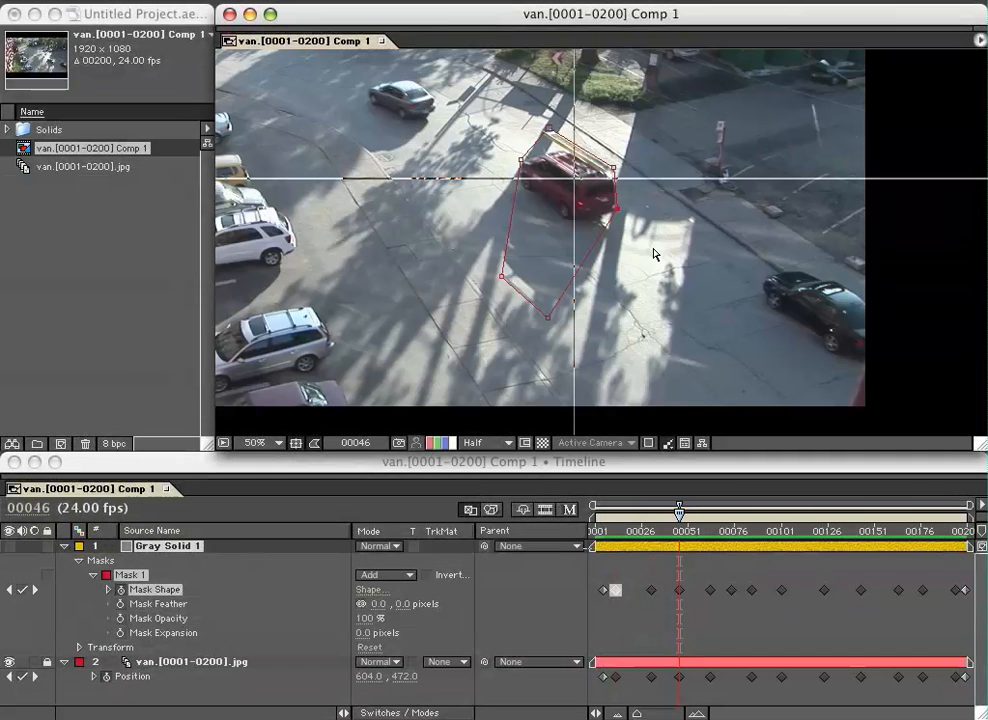
pyautogui.click(590, 275)
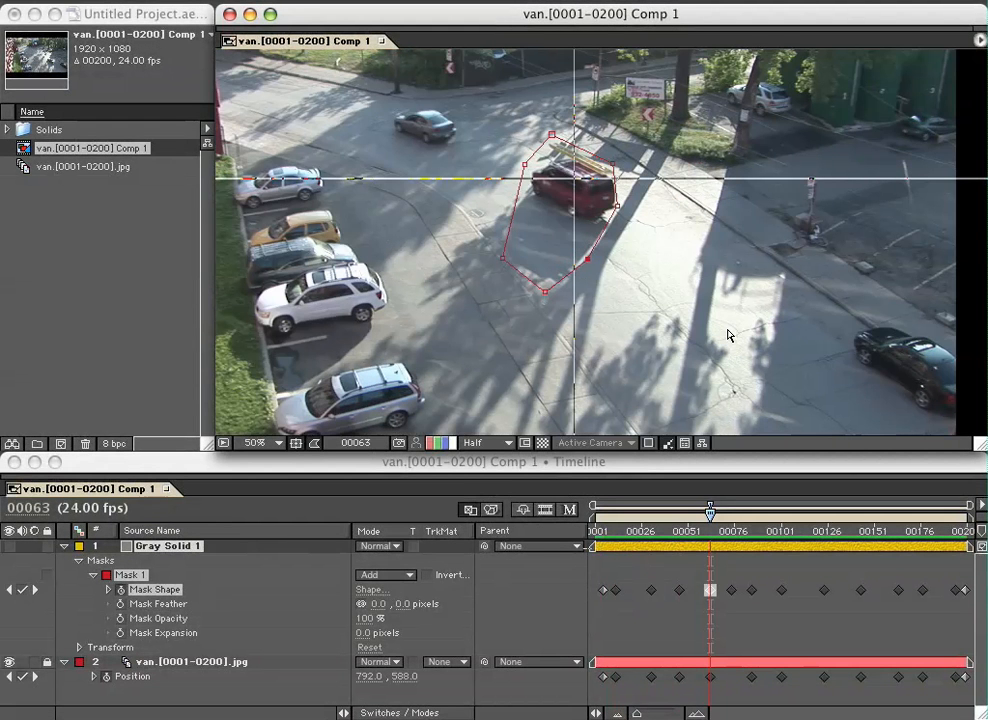
# - Advance through the mask keyframes to frame 144 and play back the shot for review
pyautogui.press('k')
pyautogui.press('k')
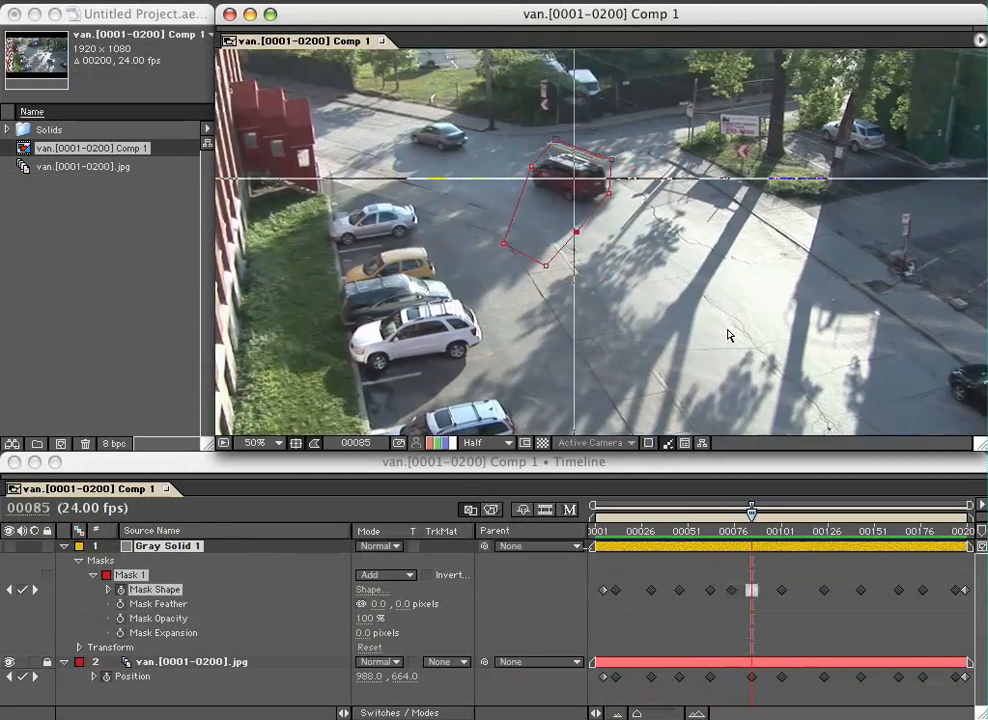
pyautogui.press('k')
pyautogui.press('k')
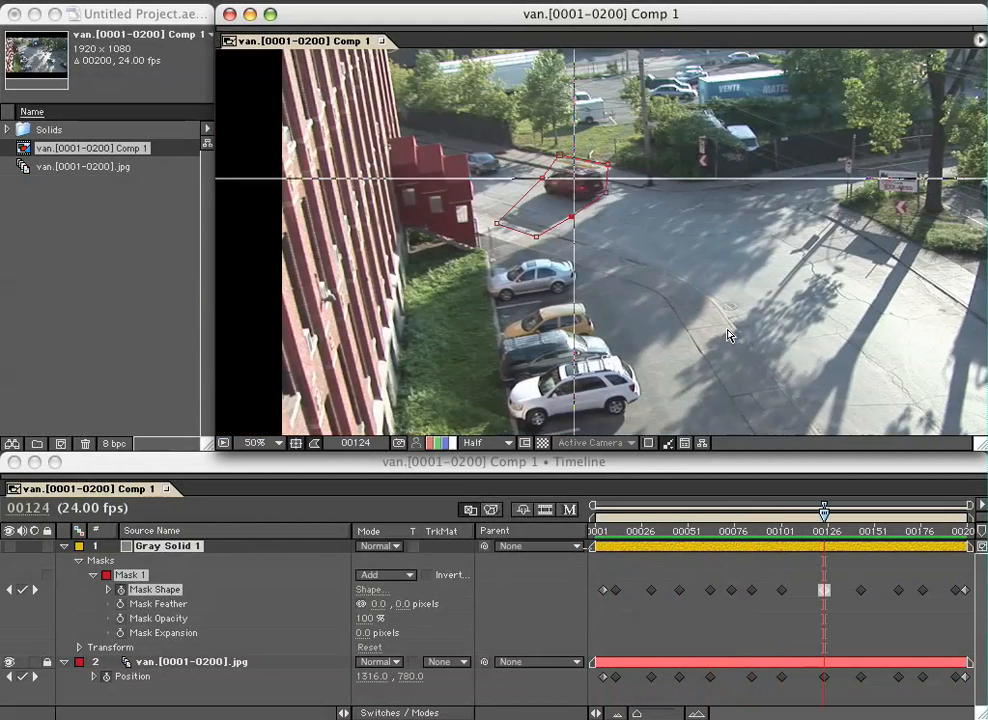
pyautogui.press('k')
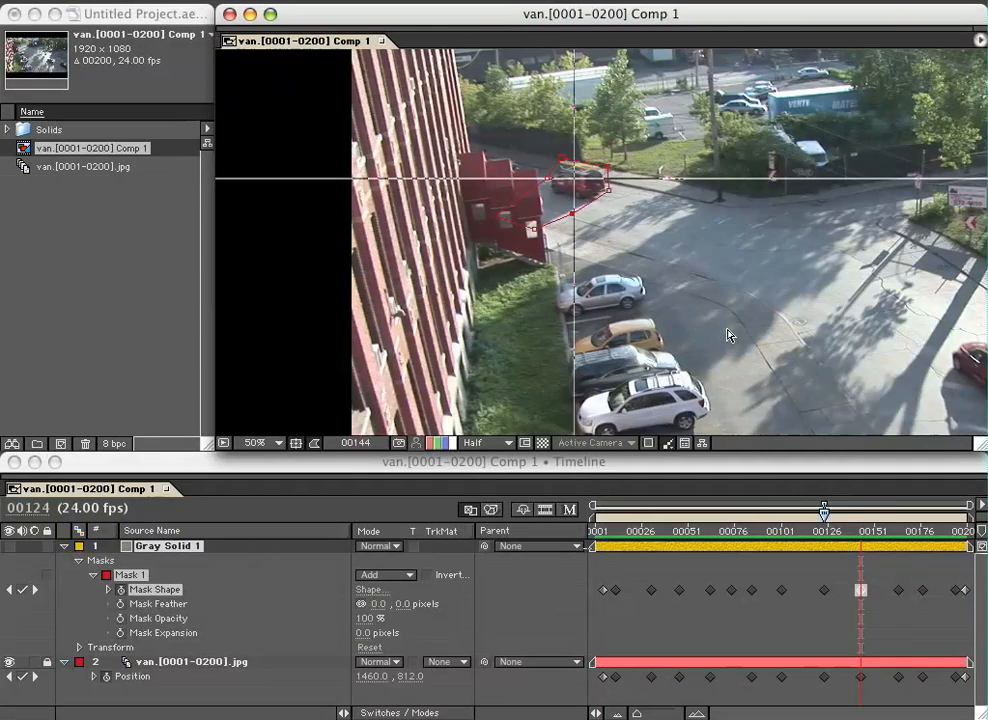
pyautogui.press('k')
pyautogui.press('space')
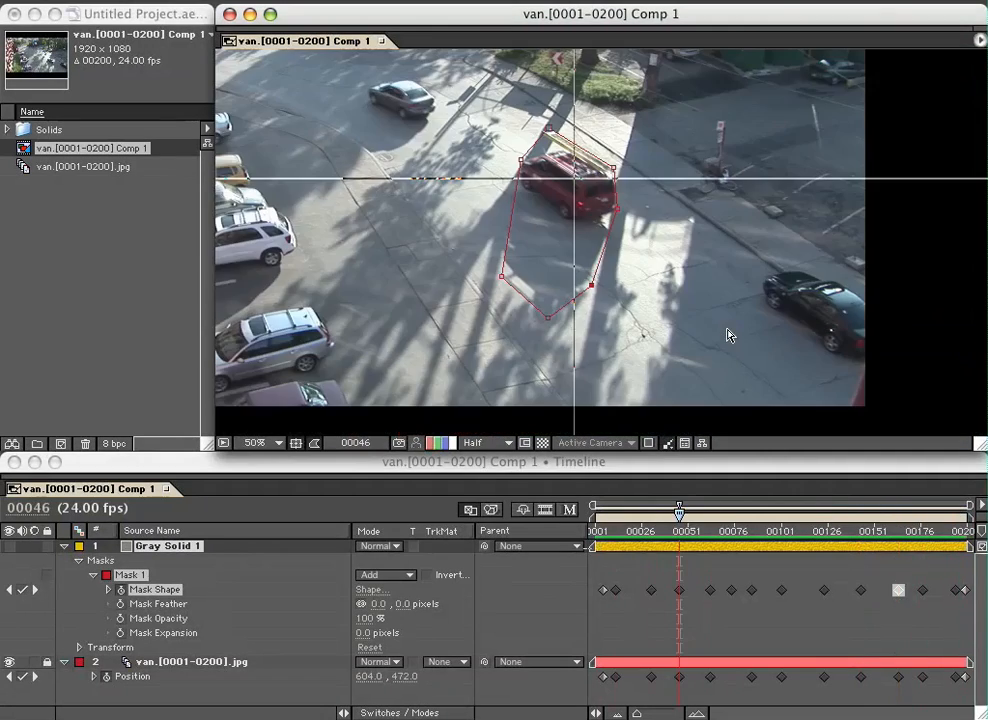
pyautogui.moveTo(620, 533); pyautogui.dragTo(570, 505)
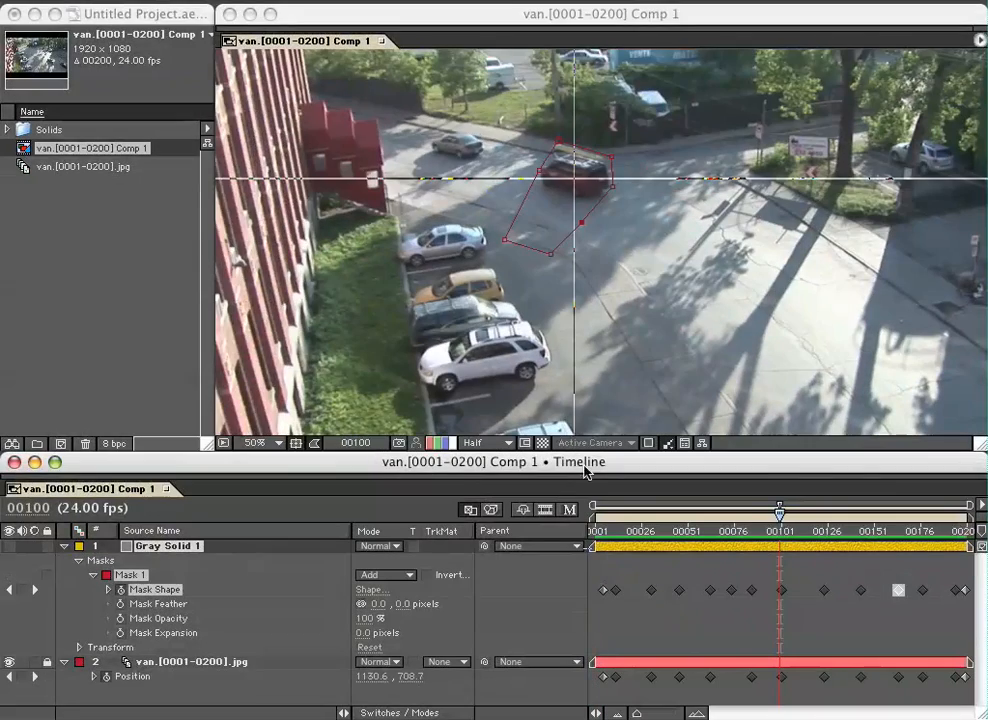
# - Add Mask Shape keyframes at frames 86 and 52, with a new left-edge point bending outward
pyautogui.moveTo(783, 512); pyautogui.dragTo(754, 512)
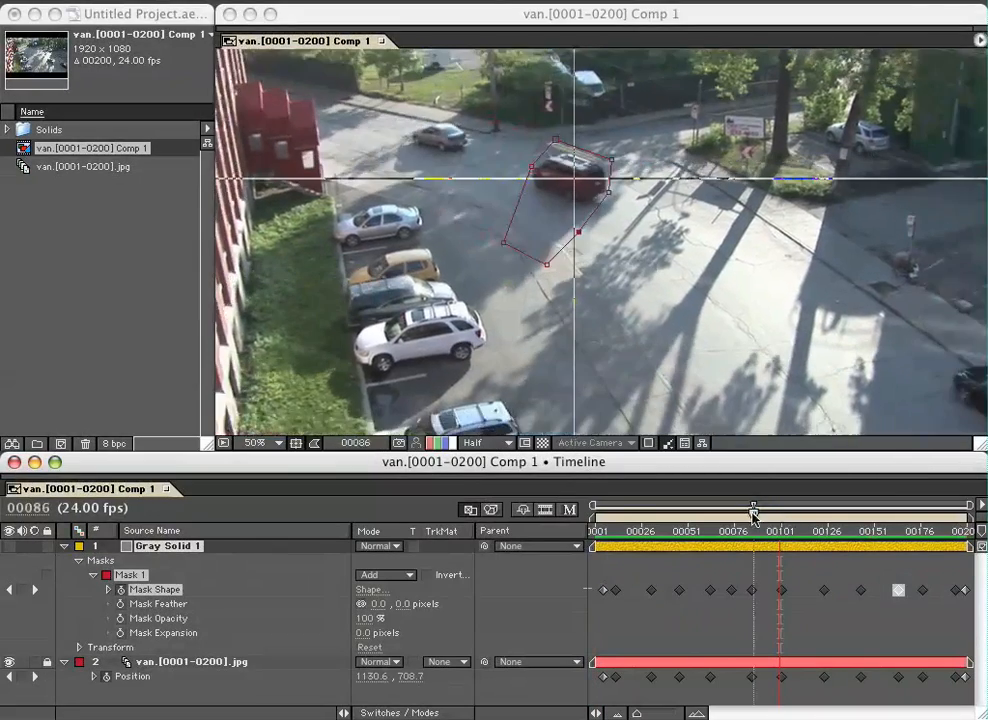
pyautogui.click(548, 268)
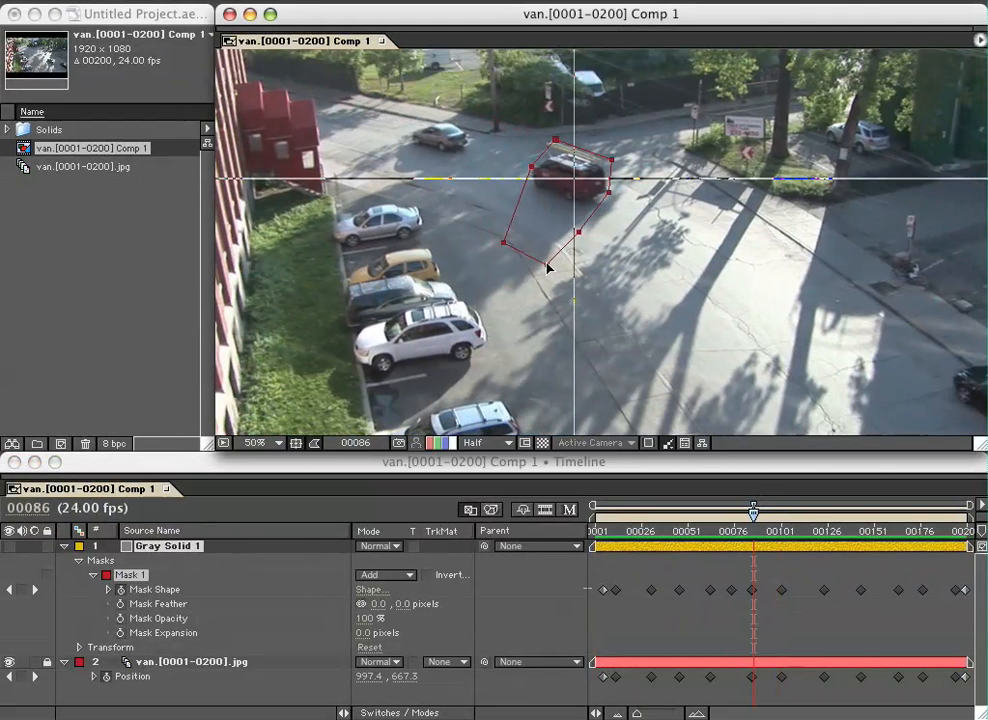
pyautogui.click(546, 265)
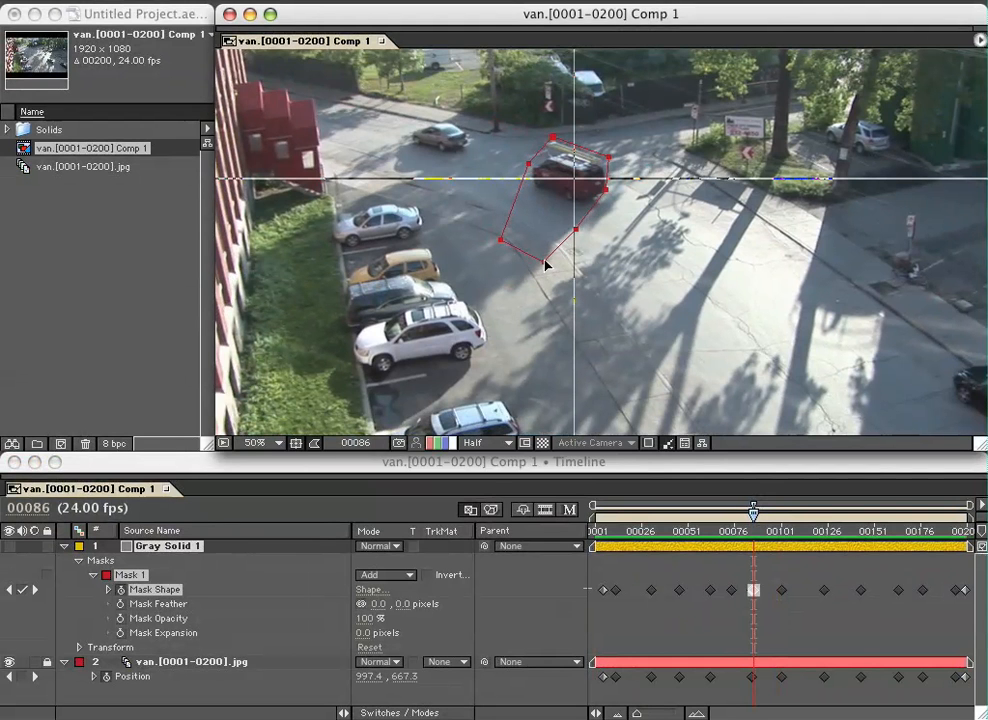
pyautogui.press('space')
pyautogui.press('space')
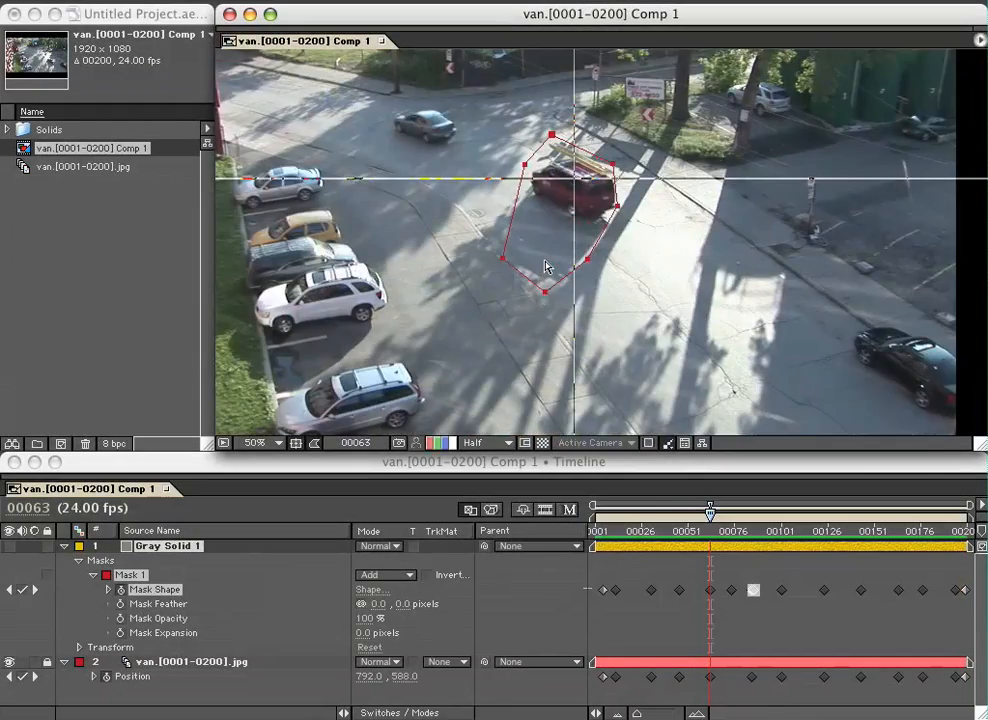
pyautogui.press('space')
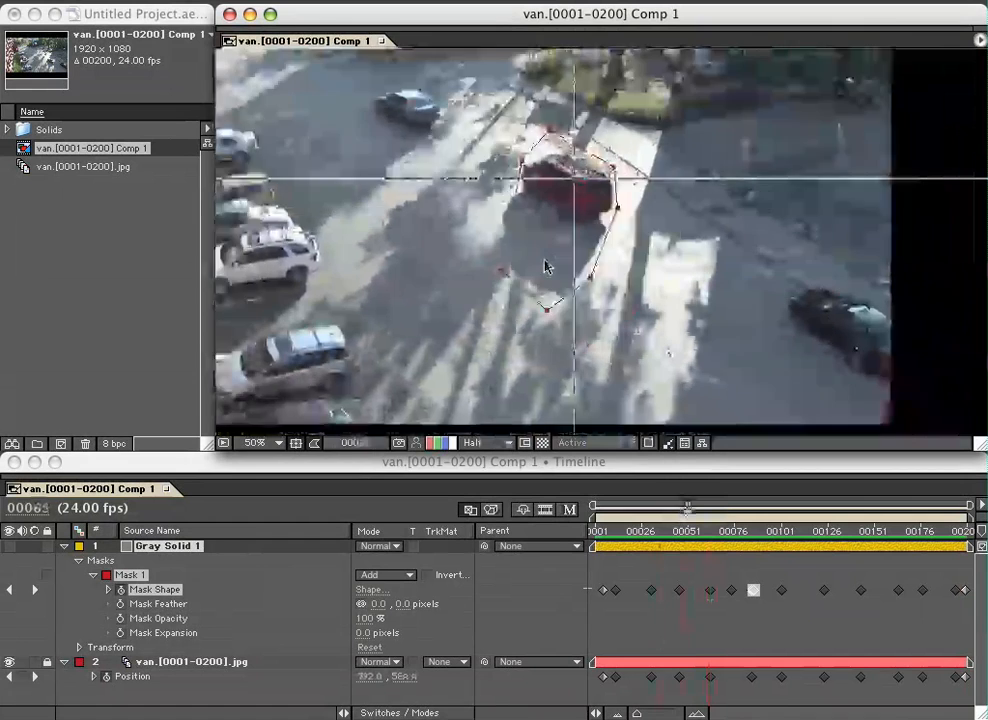
pyautogui.press('space')
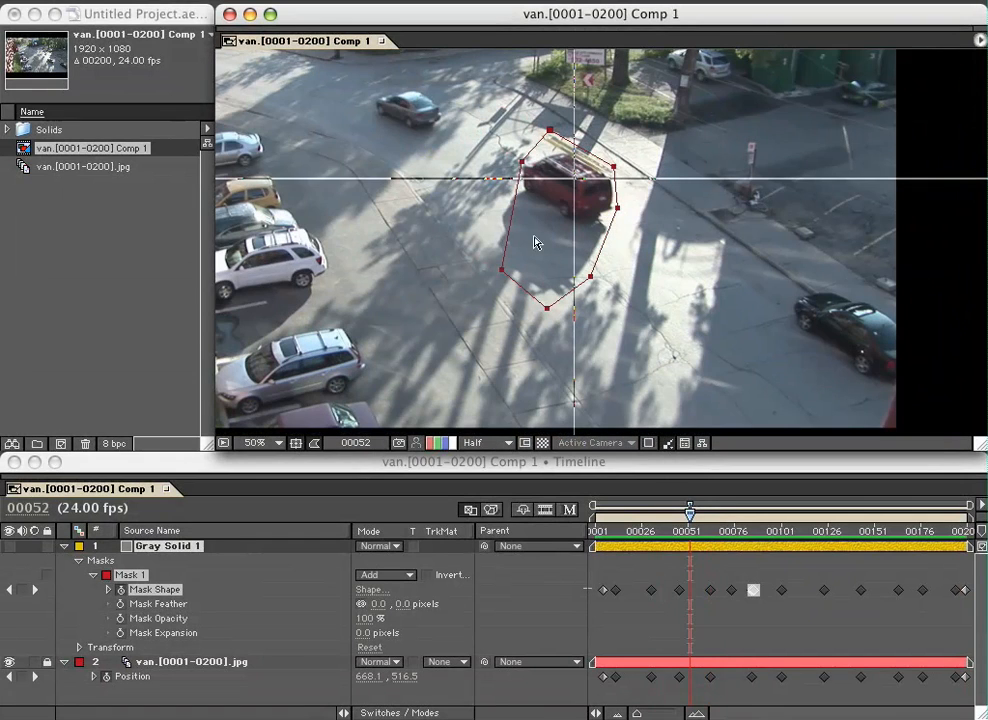
pyautogui.click(512, 226)
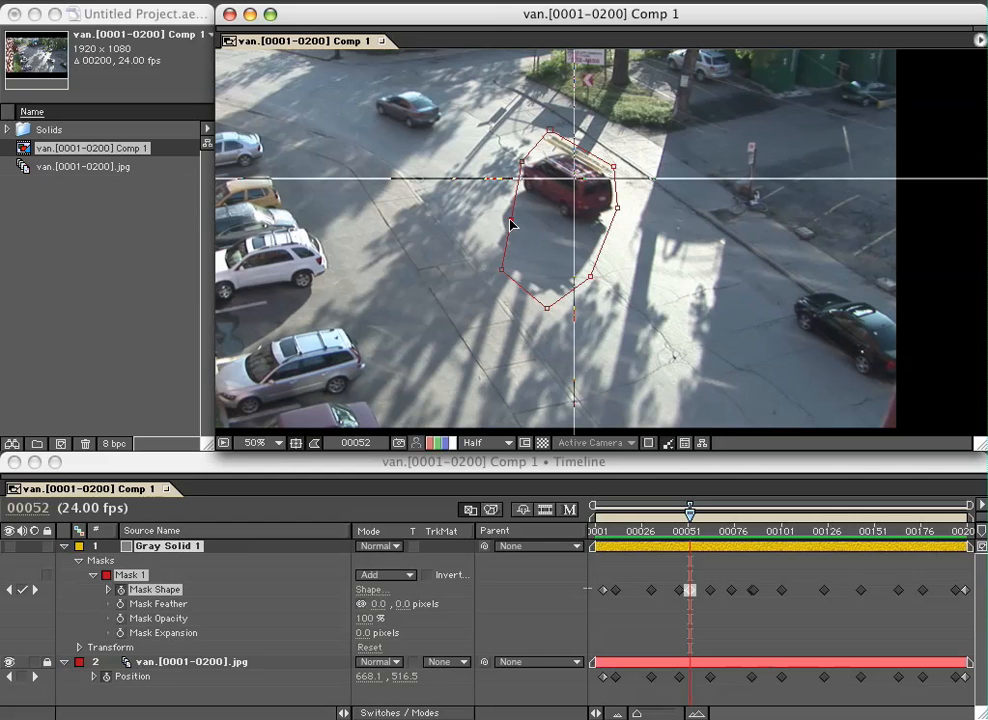
pyautogui.moveTo(510, 222); pyautogui.dragTo(500, 216)
# - Compare the mask on neighbouring frames 46–74 and select the current mask keyframe
pyautogui.press('pagedown')
pyautogui.press('pagedown')
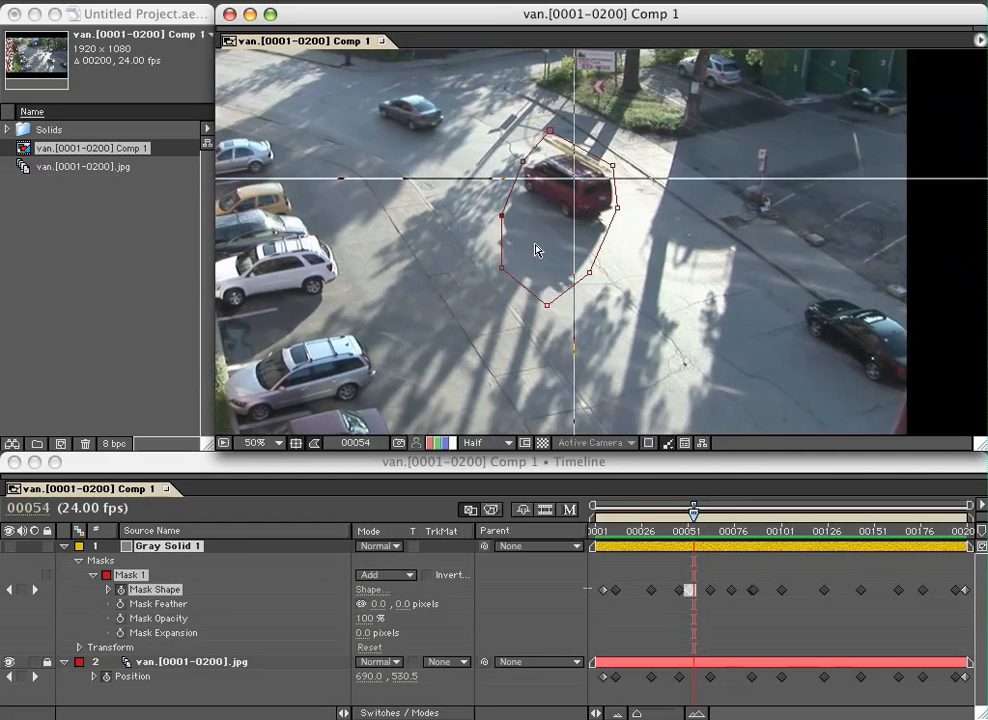
pyautogui.press('pageup')
pyautogui.press('pageup')
pyautogui.press('pageup')
pyautogui.press('pageup')
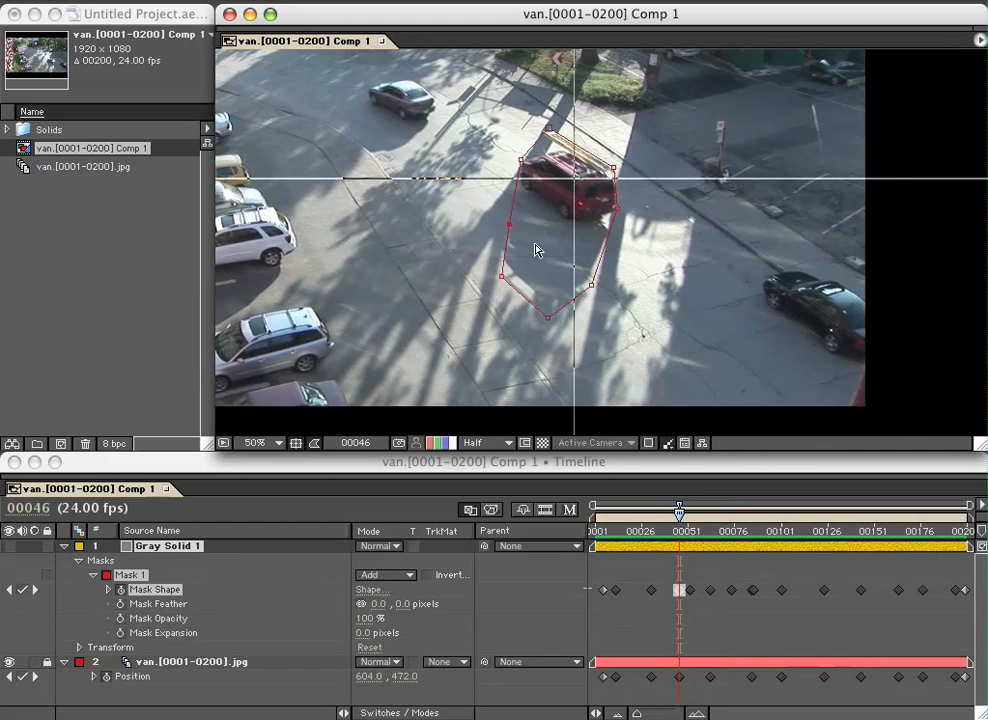
pyautogui.press('pagedown')
pyautogui.press('pagedown')
pyautogui.press('pagedown')
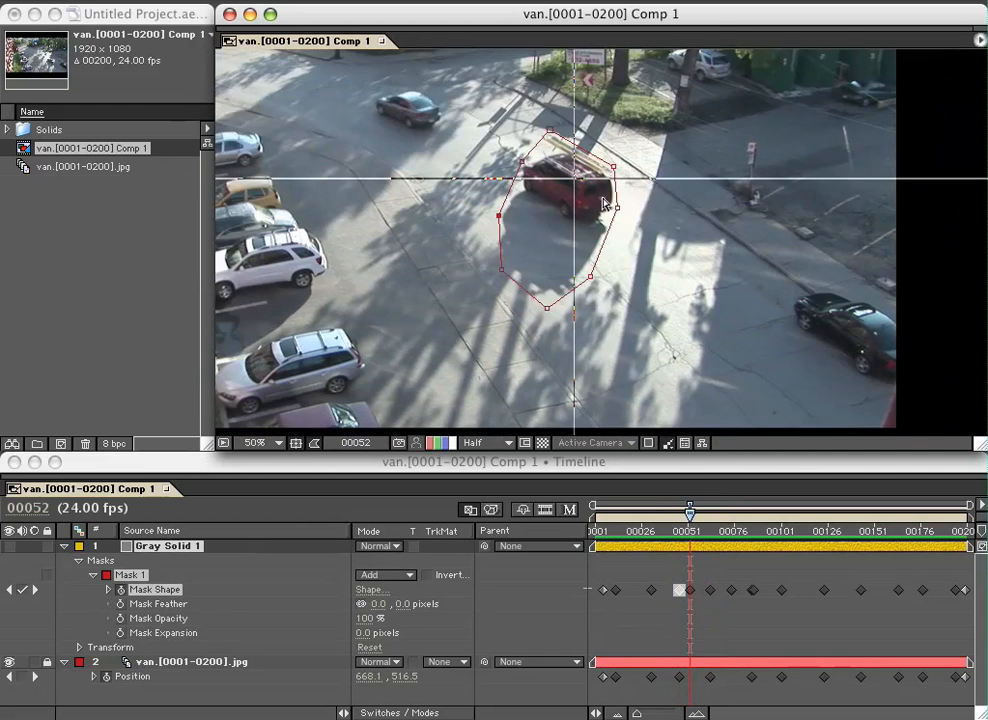
pyautogui.press('pageup')
pyautogui.press('pageup')
pyautogui.press('pagedown')
pyautogui.press('pagedown')
pyautogui.press('pagedown')
pyautogui.press('pagedown')
pyautogui.press('pagedown')
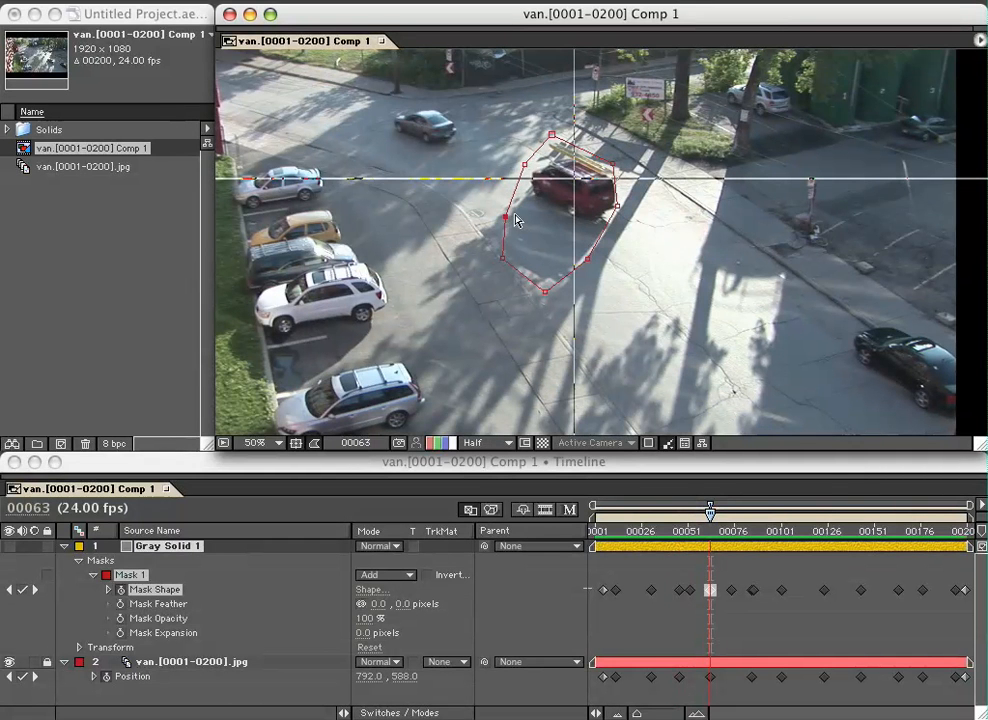
pyautogui.press('pagedown')
pyautogui.press('pagedown')
pyautogui.press('pagedown')
pyautogui.press('pagedown')
pyautogui.press('pagedown')
pyautogui.press('pagedown')
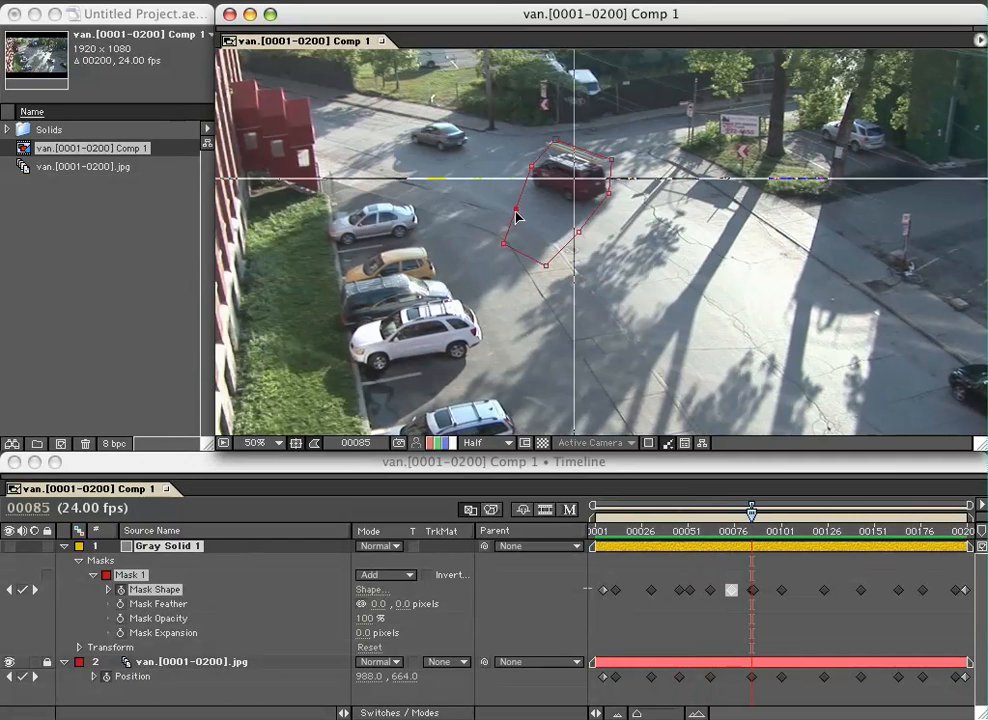
pyautogui.click(752, 590)
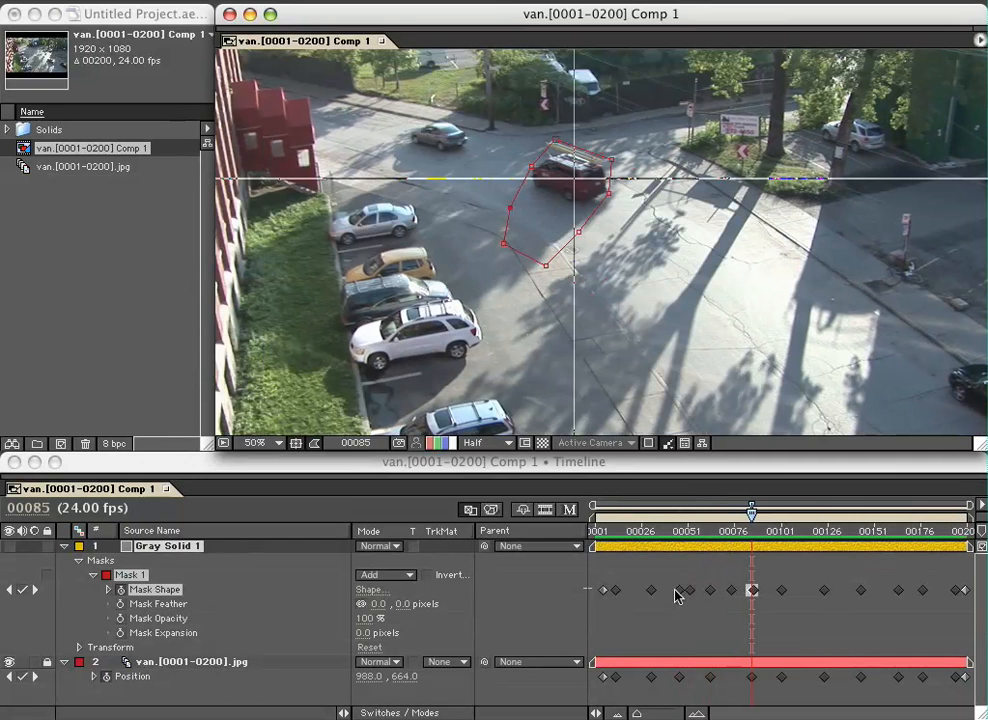
# - Step through the later mask keyframes and back to the start, then play from the first frame
pyautogui.press('pagedown')
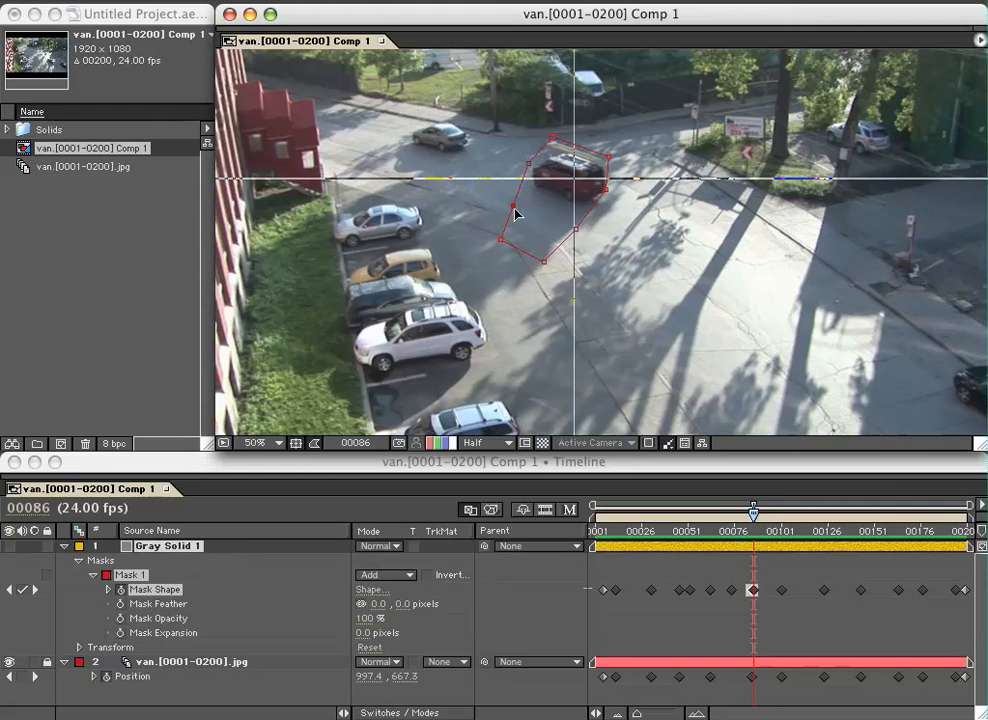
pyautogui.press('pagedown')
pyautogui.press('pagedown')
pyautogui.press('pagedown')
pyautogui.press('k')
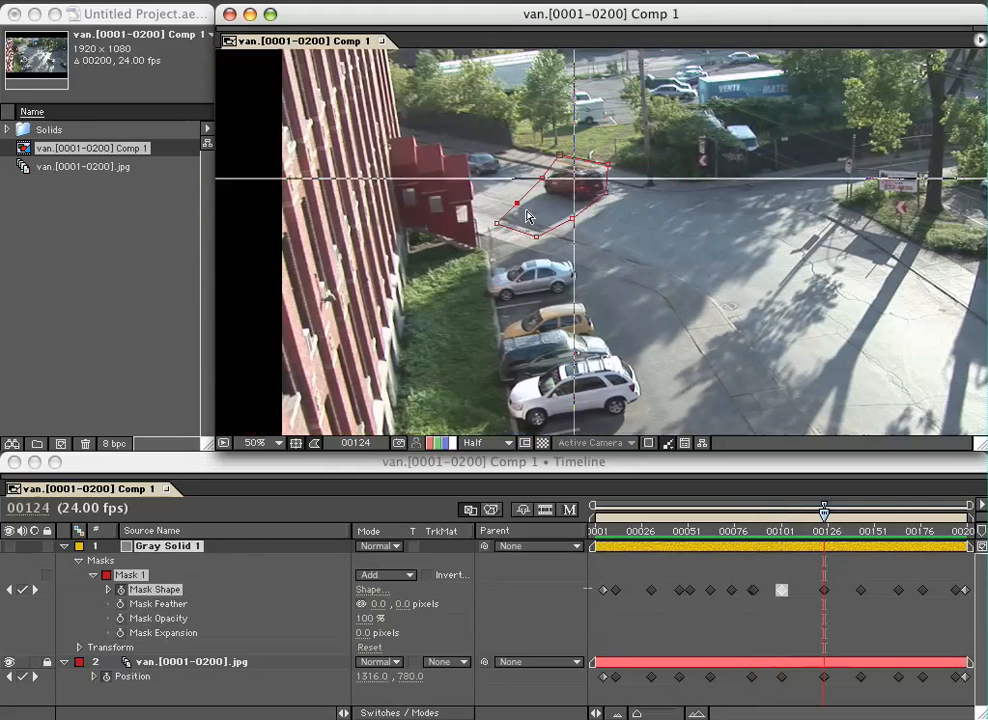
pyautogui.press('k')
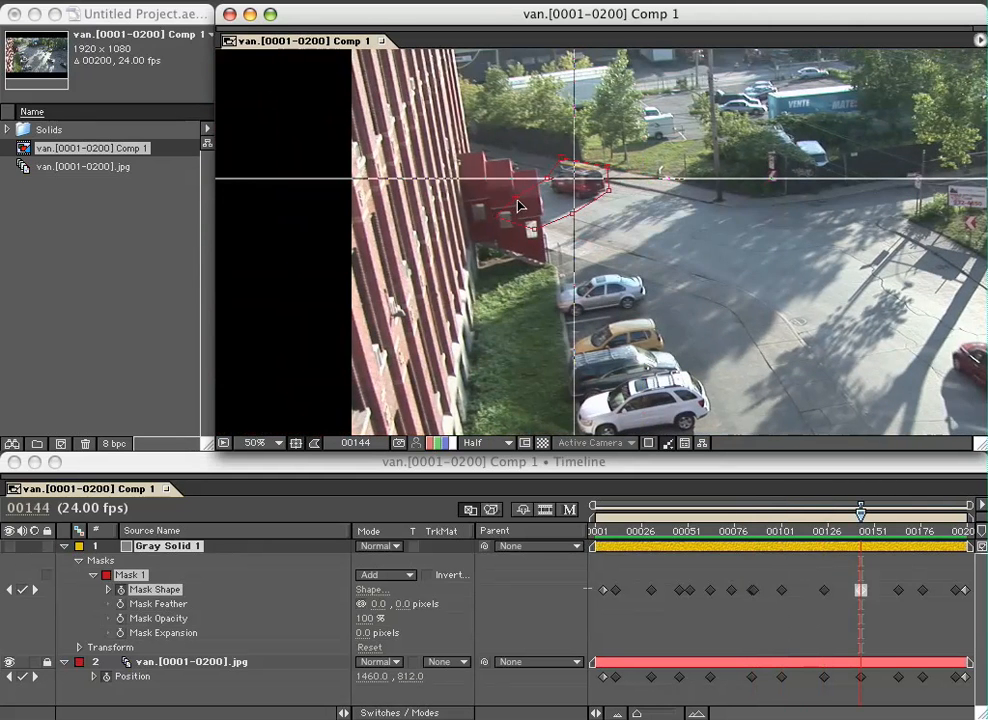
pyautogui.press('k')
pyautogui.press('pageup')
pyautogui.press('pageup')
pyautogui.press('pageup')
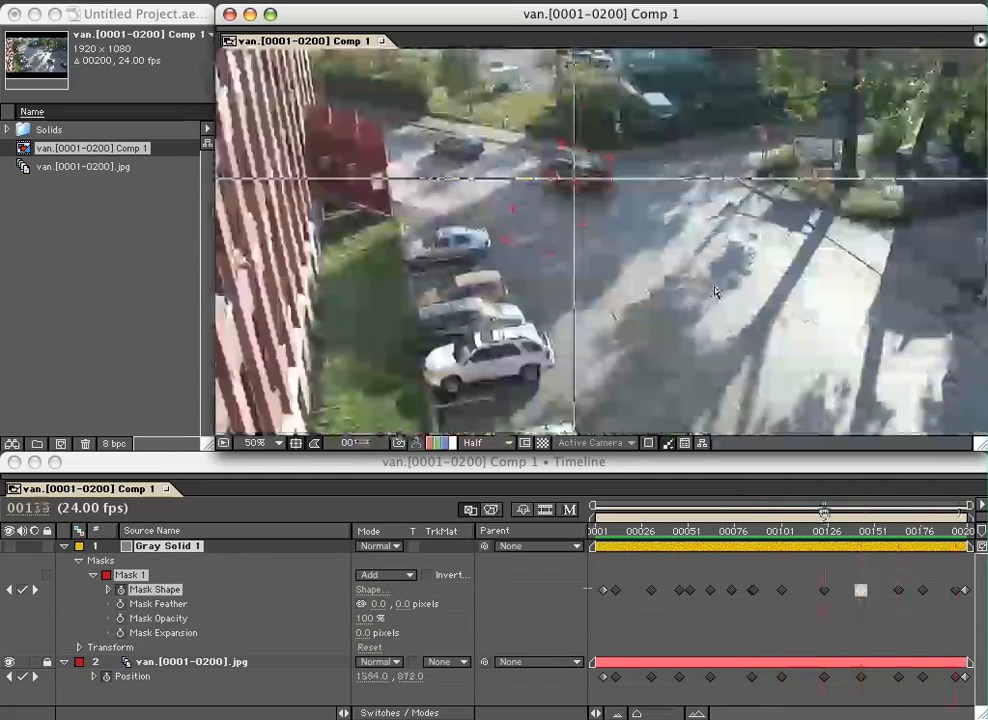
pyautogui.press('pageup')
pyautogui.press('pageup')
pyautogui.press('pageup')
pyautogui.press('pageup')
pyautogui.press('pageup')
pyautogui.press('pageup')
pyautogui.press('pageup')
pyautogui.press('pageup')
pyautogui.press('pageup')
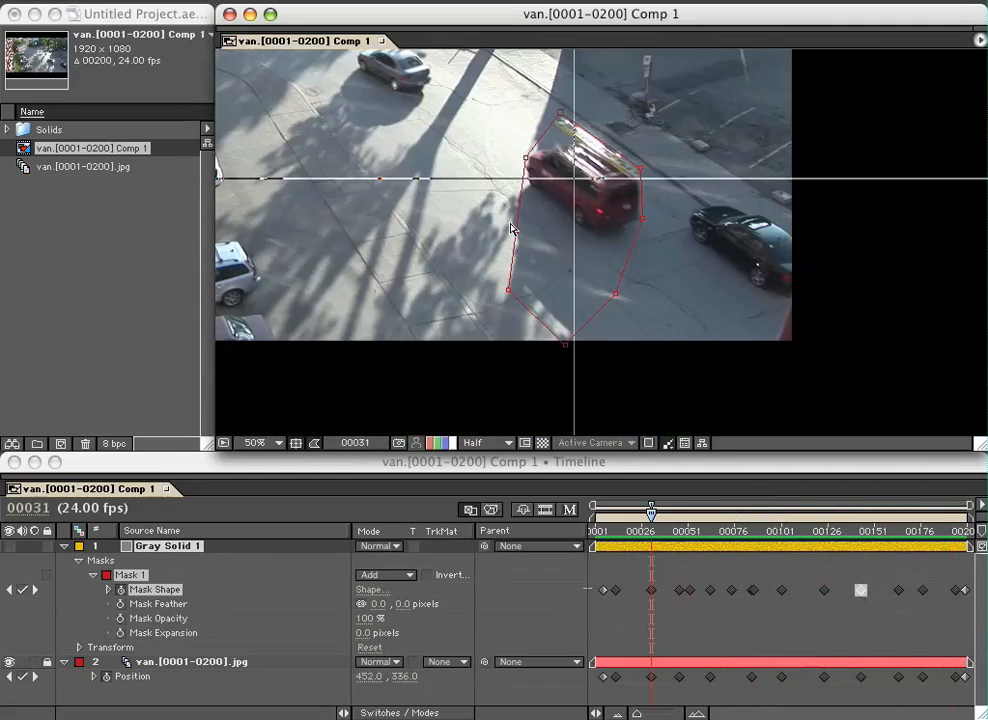
pyautogui.press('j')
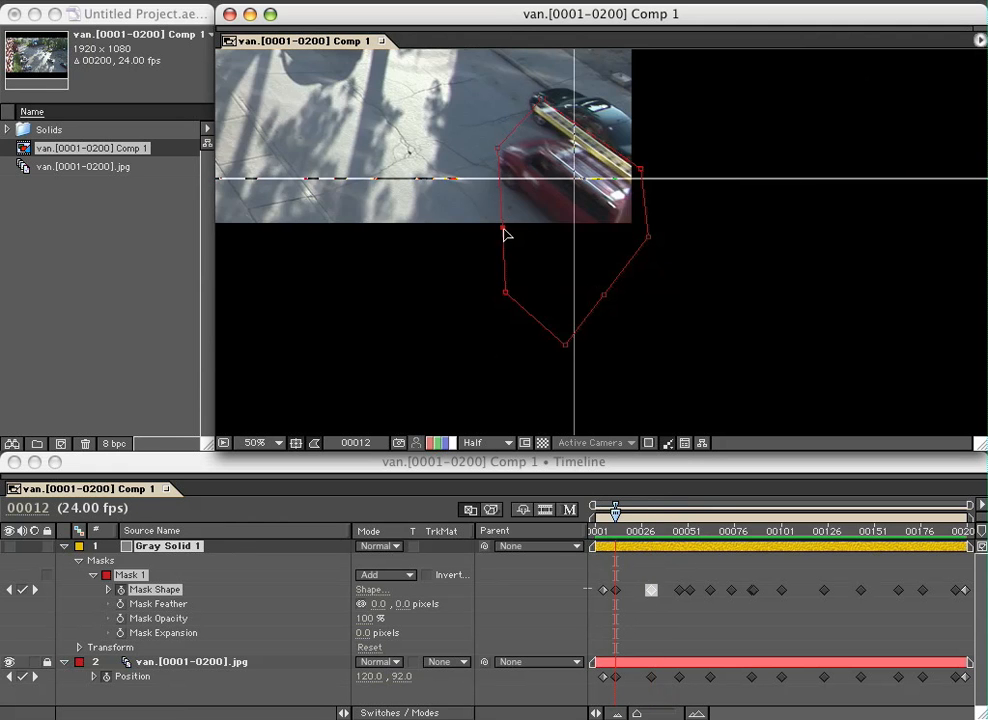
pyautogui.press('Home')
pyautogui.press('space')
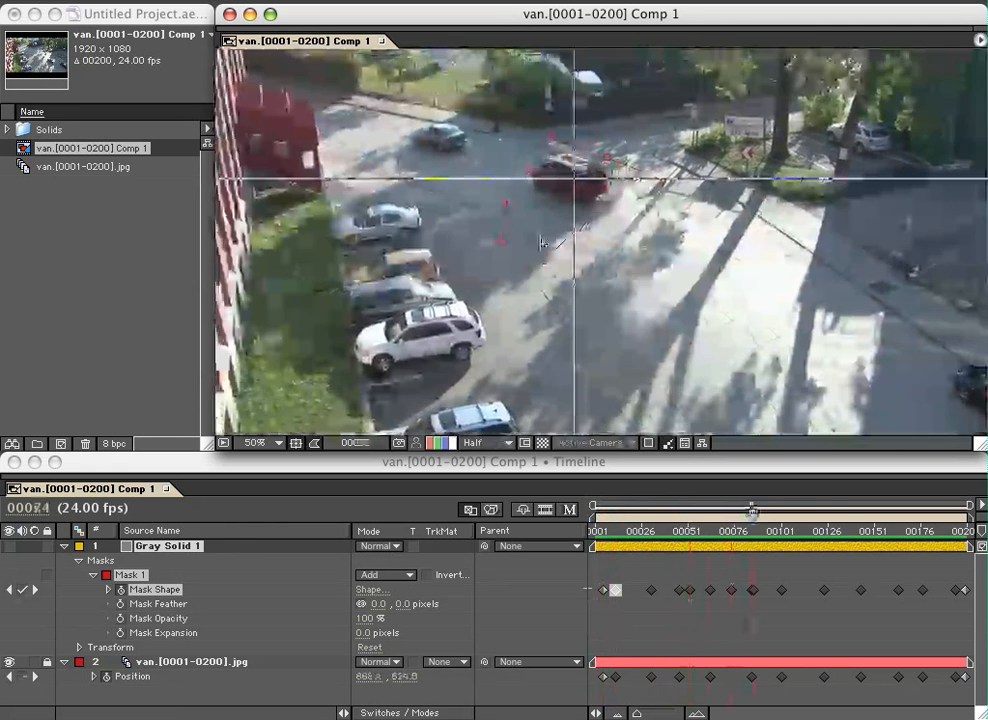
# - Nudge the van mask's top point at frame 81 and review the tracking across frames 85–124
pyautogui.press('Home')
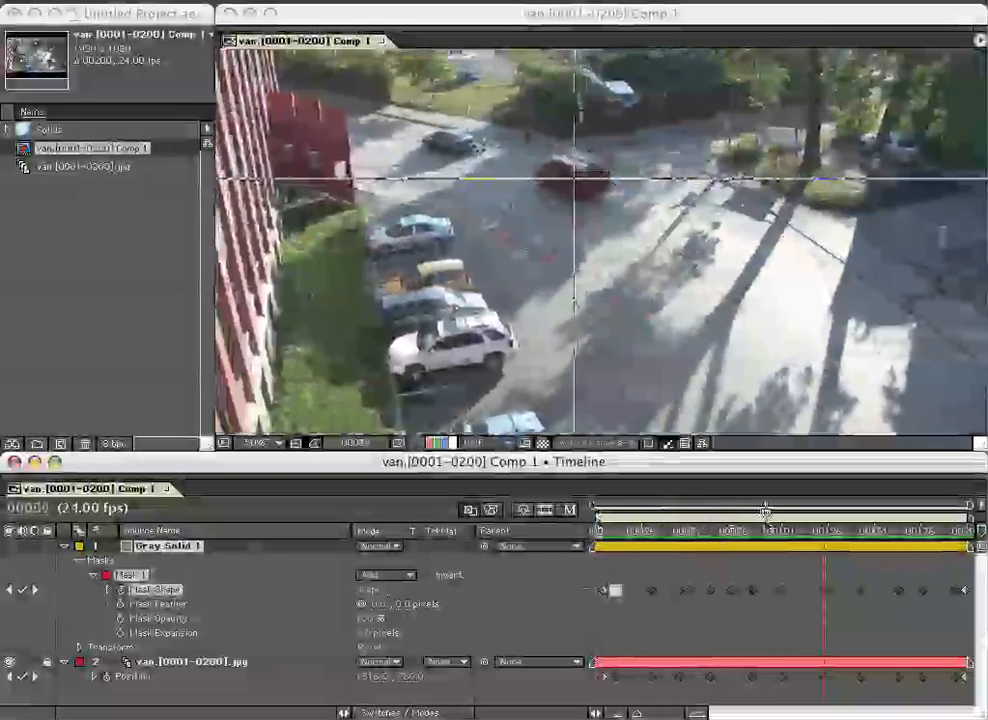
pyautogui.click(740, 514)
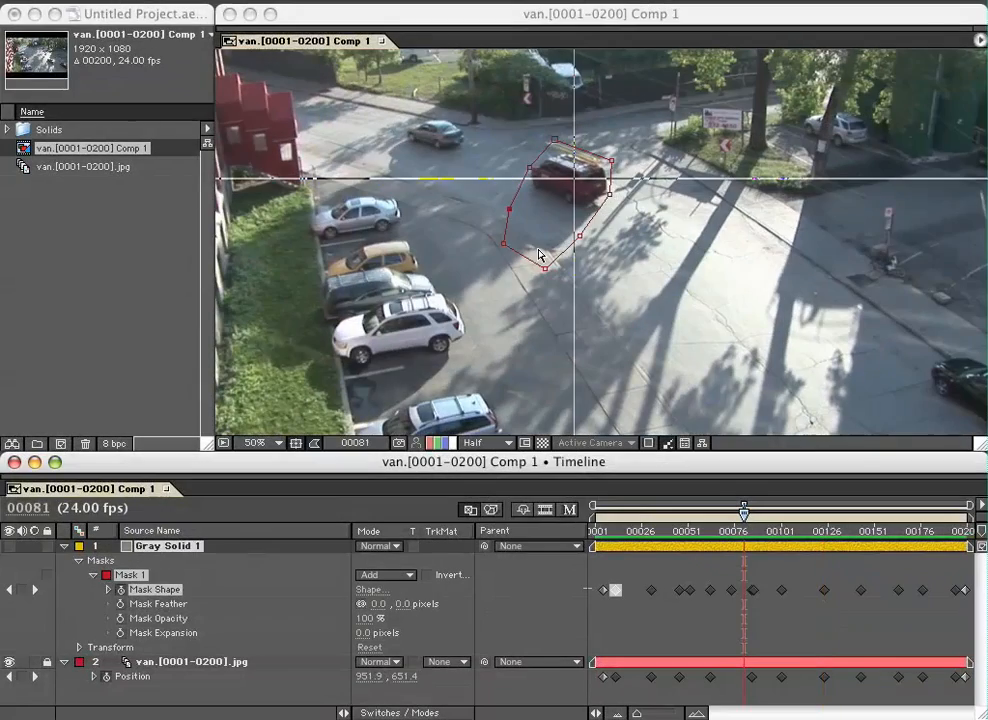
pyautogui.click(557, 137)
pyautogui.moveTo(551, 140); pyautogui.dragTo(549, 135)
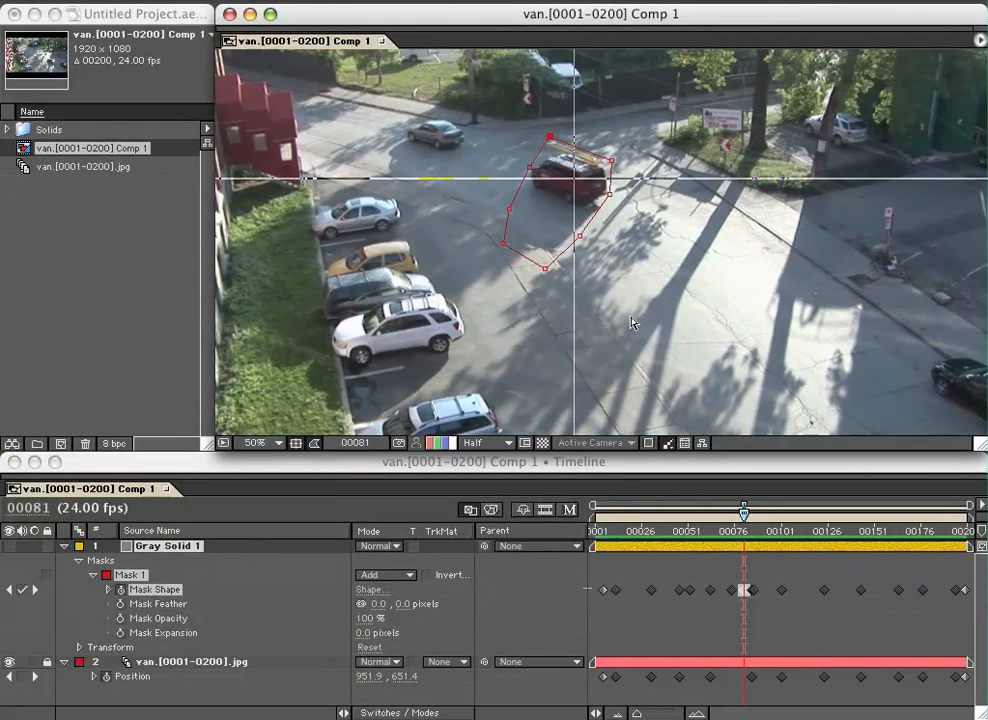
pyautogui.click(781, 514)
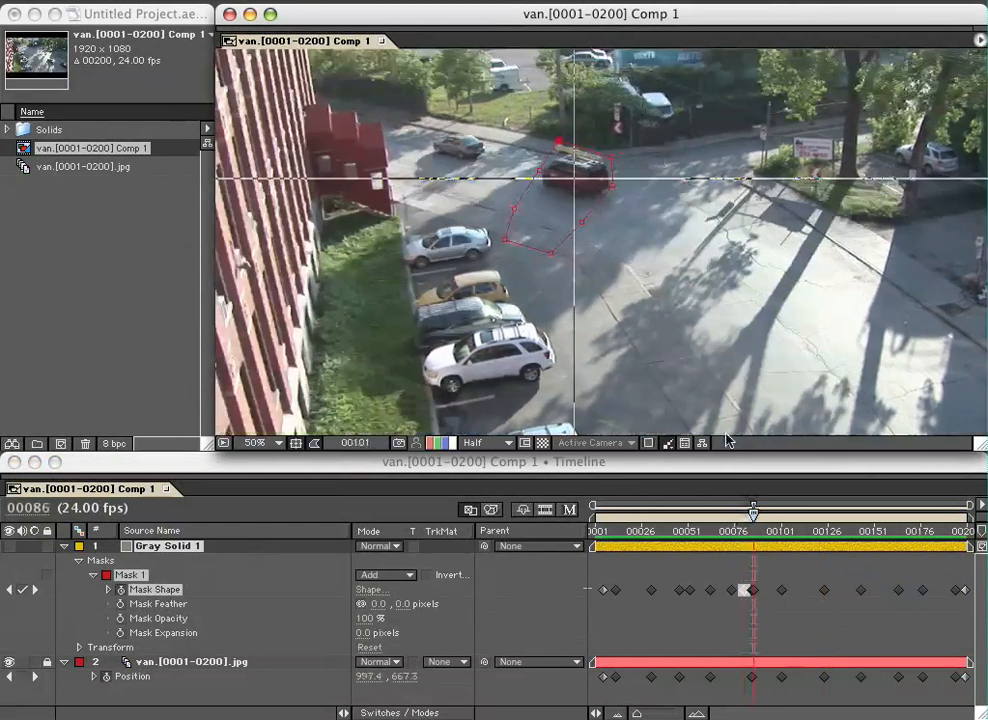
pyautogui.moveTo(781, 514); pyautogui.dragTo(747, 514)
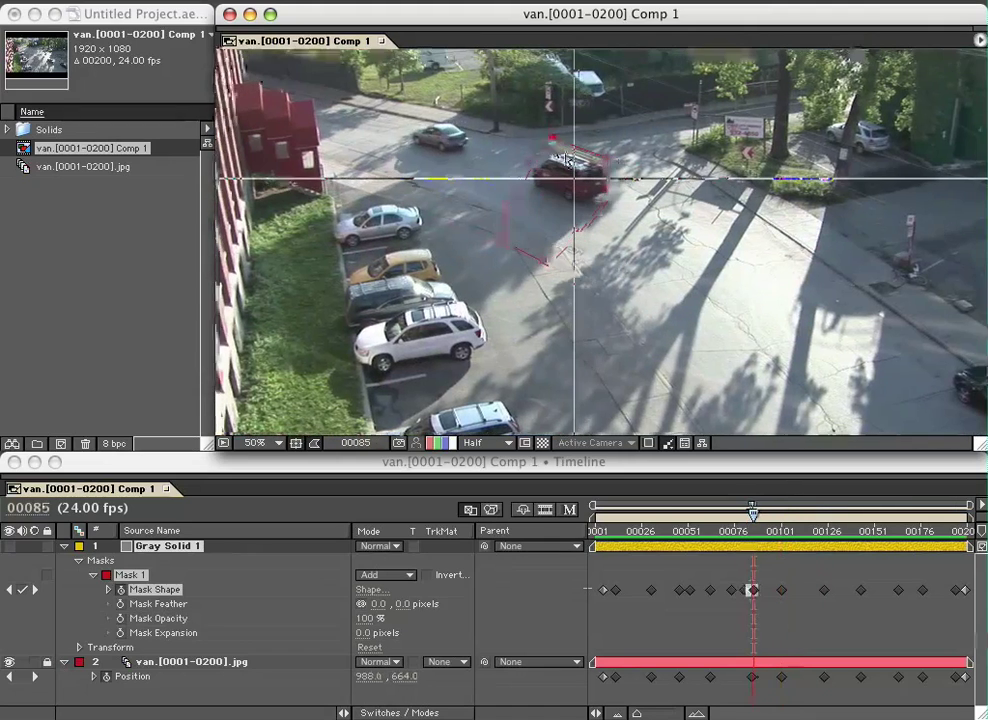
pyautogui.press('pagedown')
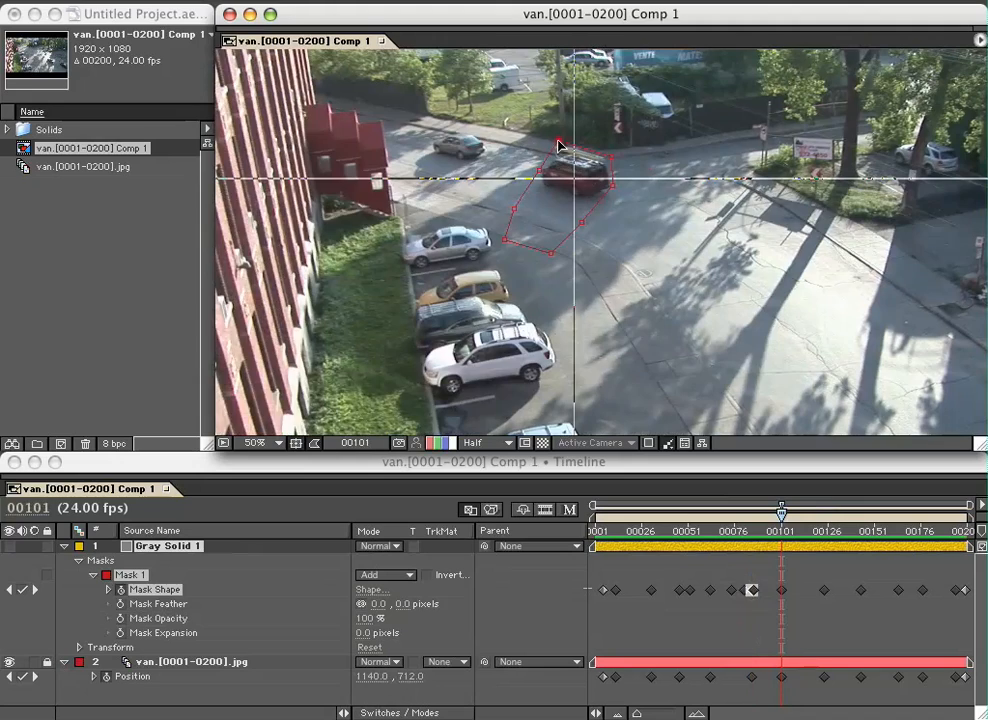
pyautogui.press('pagedown')
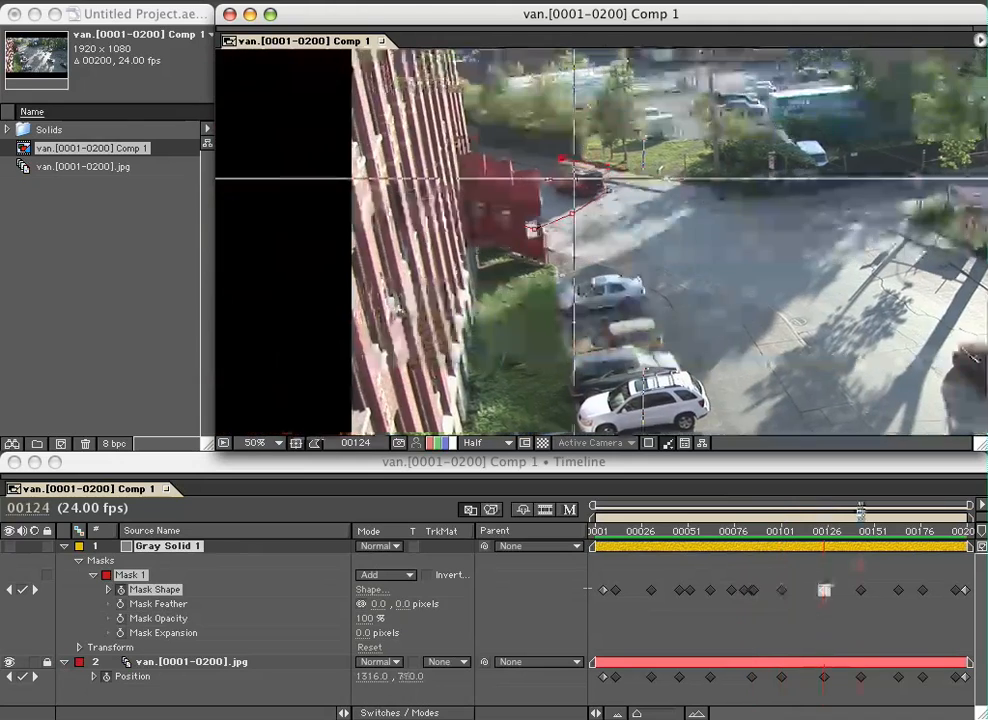
pyautogui.press('pageup')
pyautogui.press('pageup')
pyautogui.press('pageup')
pyautogui.press('pageup')
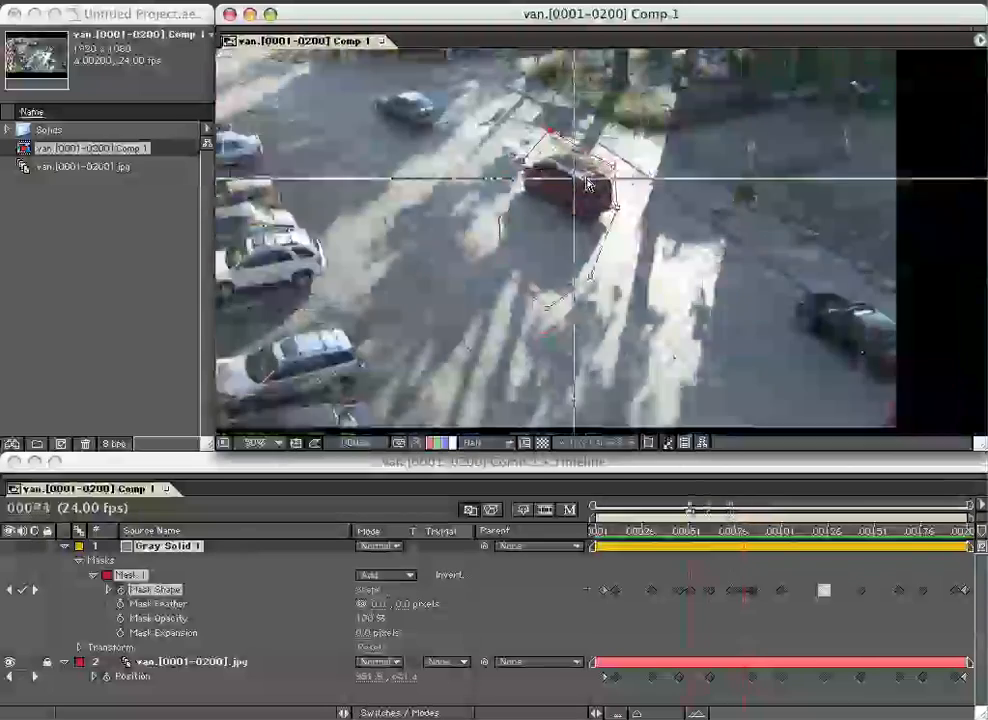
pyautogui.press('space')
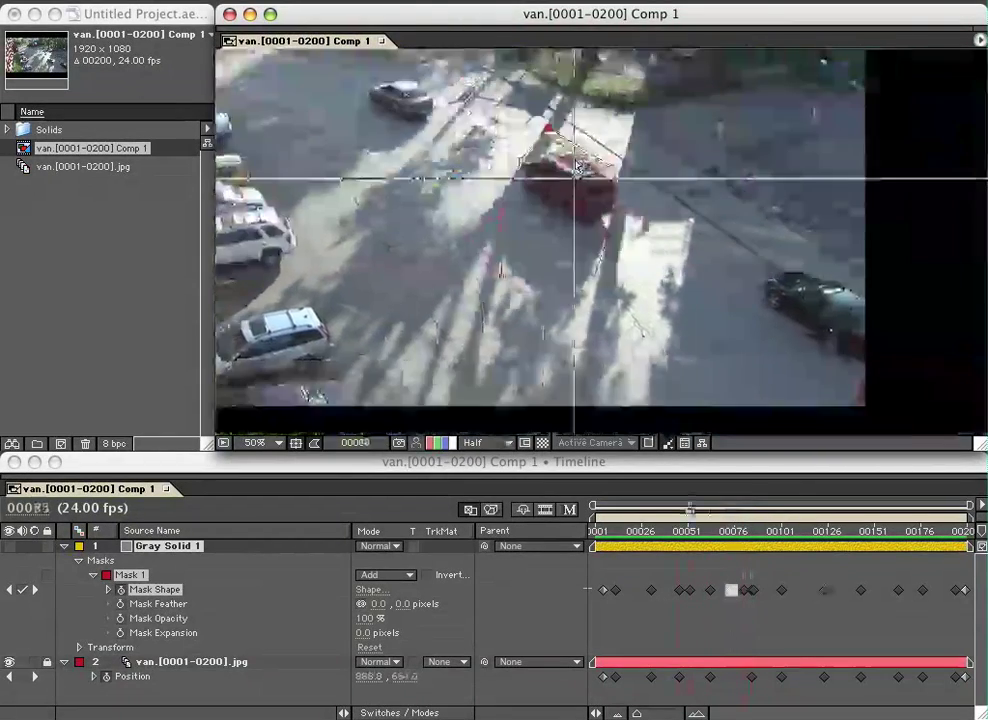
# - Reshape the mask around the van at frames 46 and 37, then review playback up to frame 56
pyautogui.moveTo(690, 510); pyautogui.dragTo(679, 510)
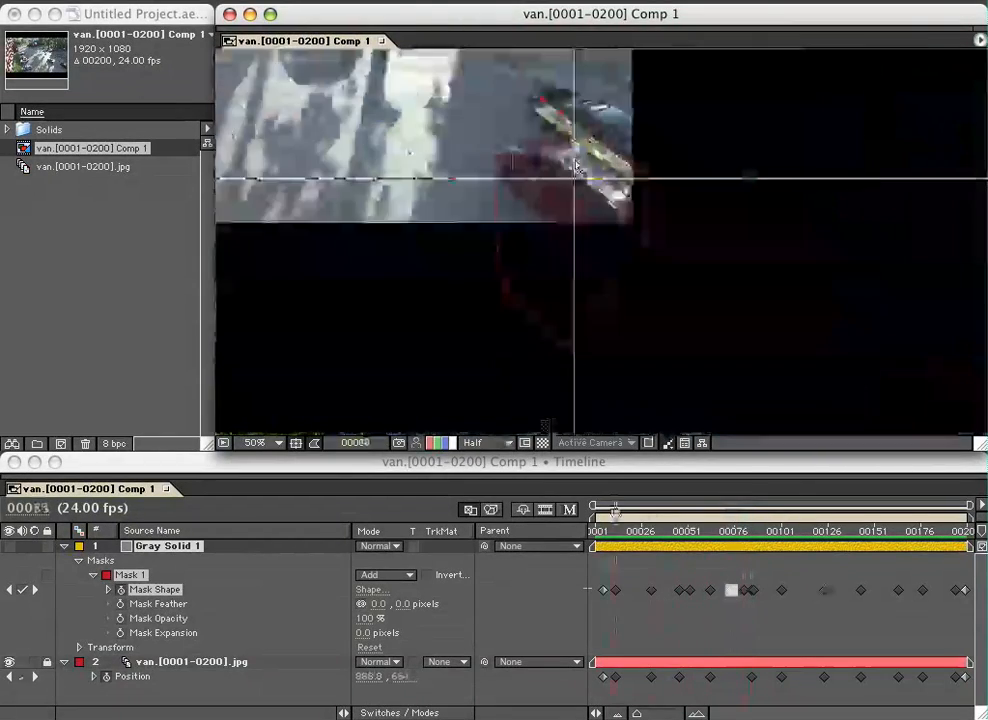
pyautogui.moveTo(548, 126); pyautogui.dragTo(550, 131)
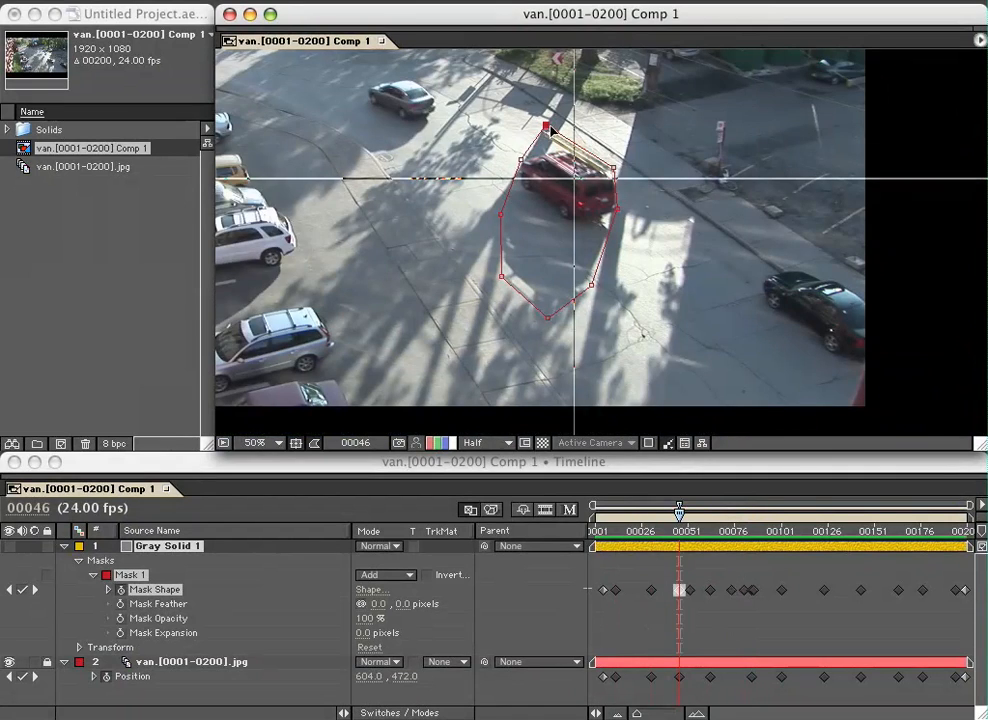
pyautogui.moveTo(683, 510)
pyautogui.mouseDown()
pyautogui.moveTo(910, 510)
pyautogui.moveTo(662, 510)
pyautogui.mouseUp()
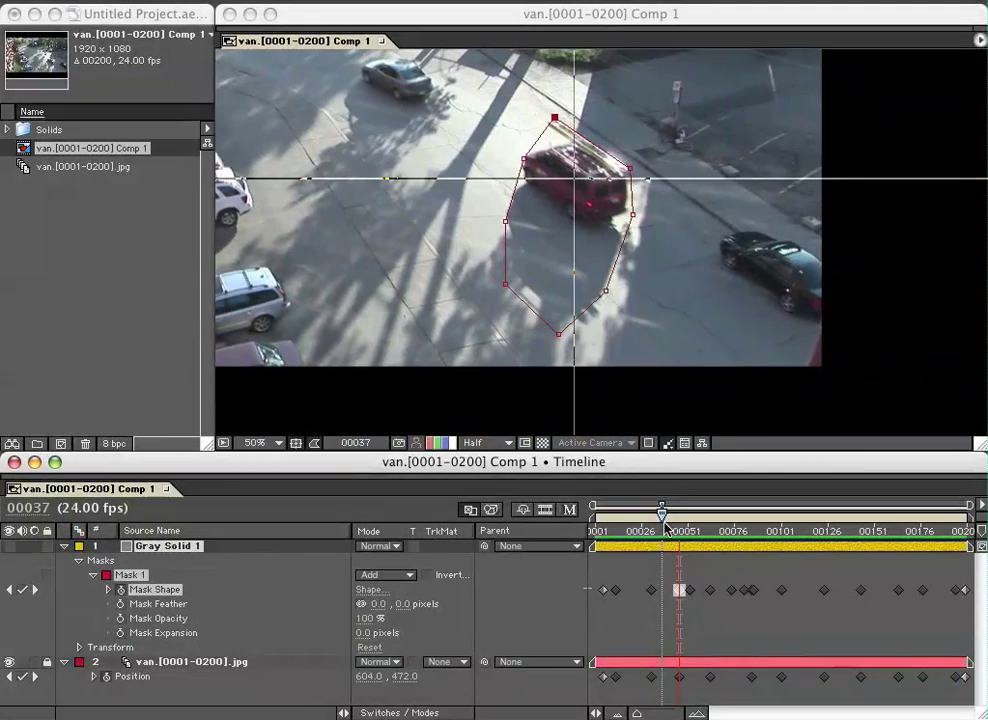
pyautogui.click(583, 318)
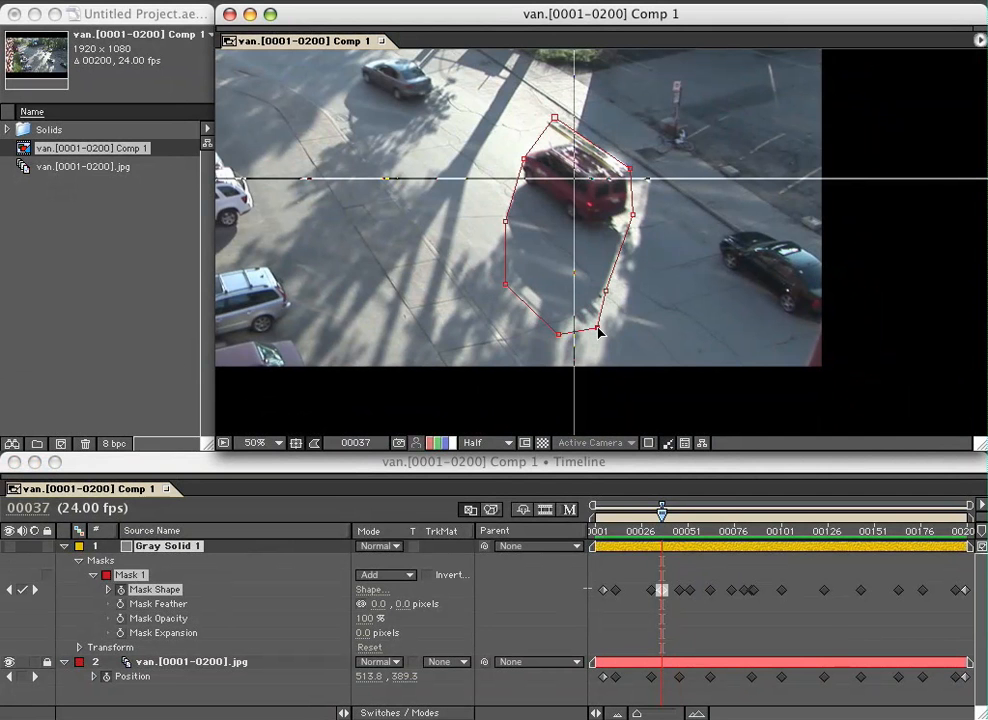
pyautogui.press('space')
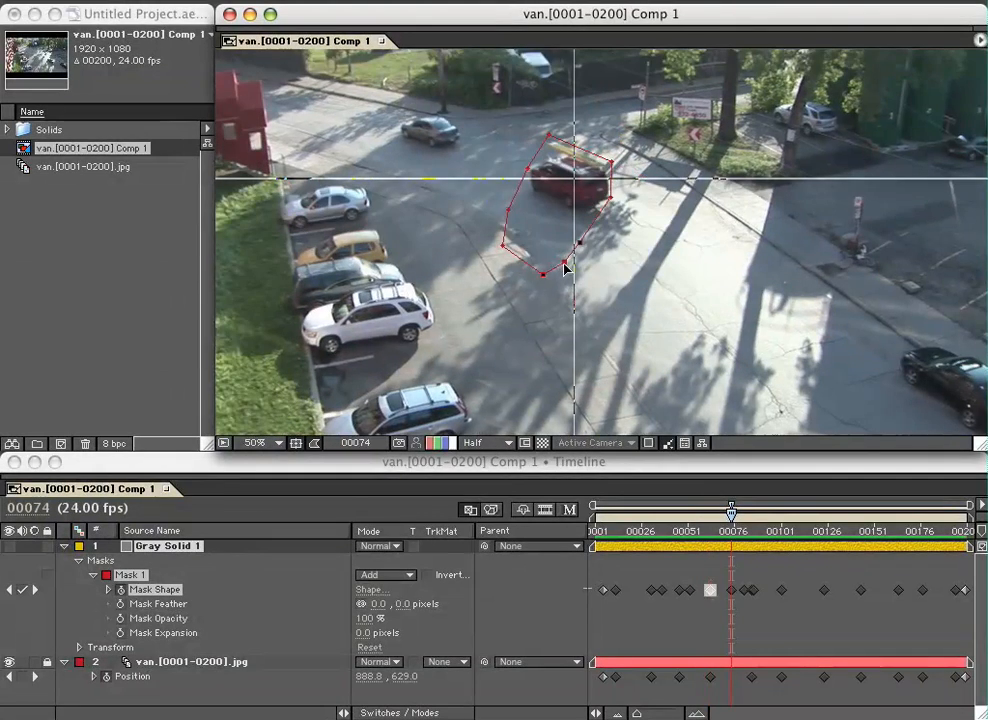
pyautogui.press('space')
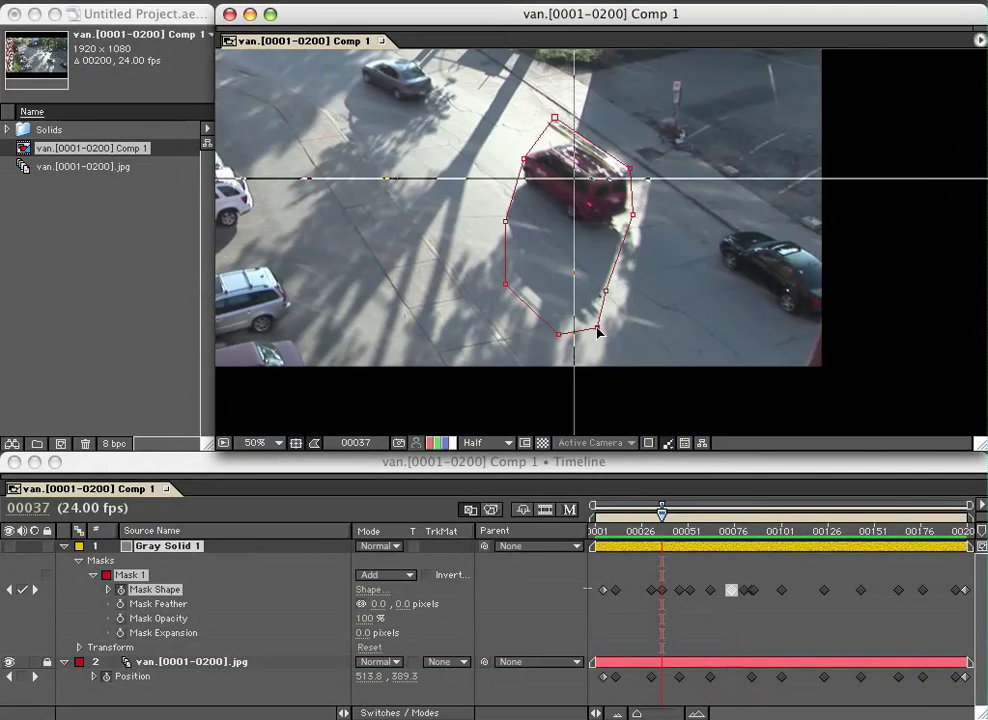
pyautogui.press('pageup')
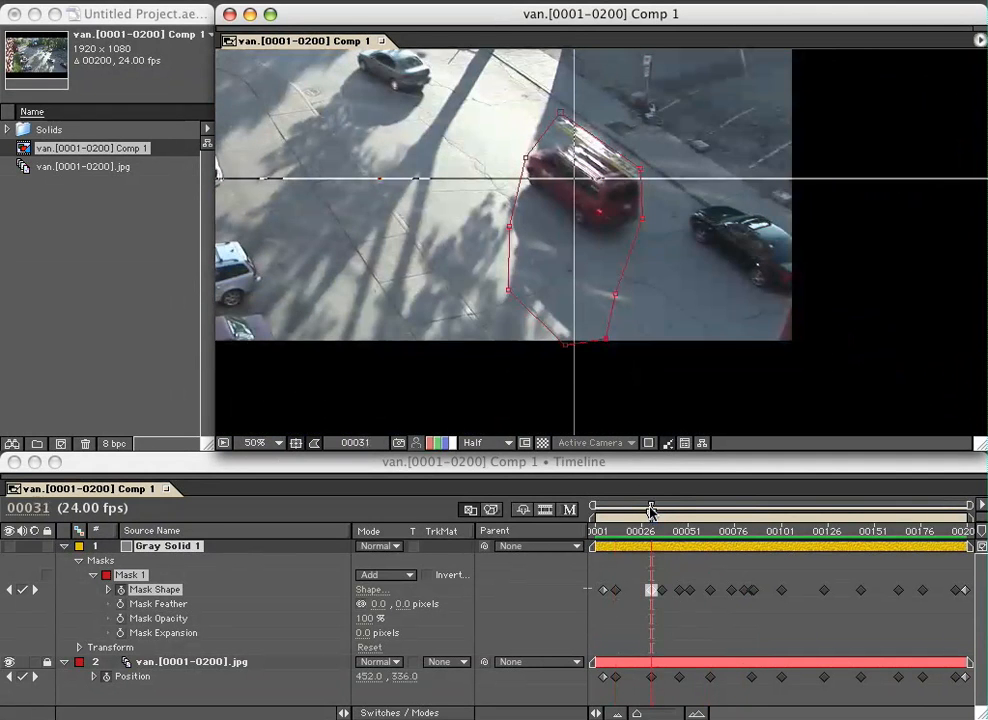
pyautogui.moveTo(650, 510); pyautogui.dragTo(697, 510)
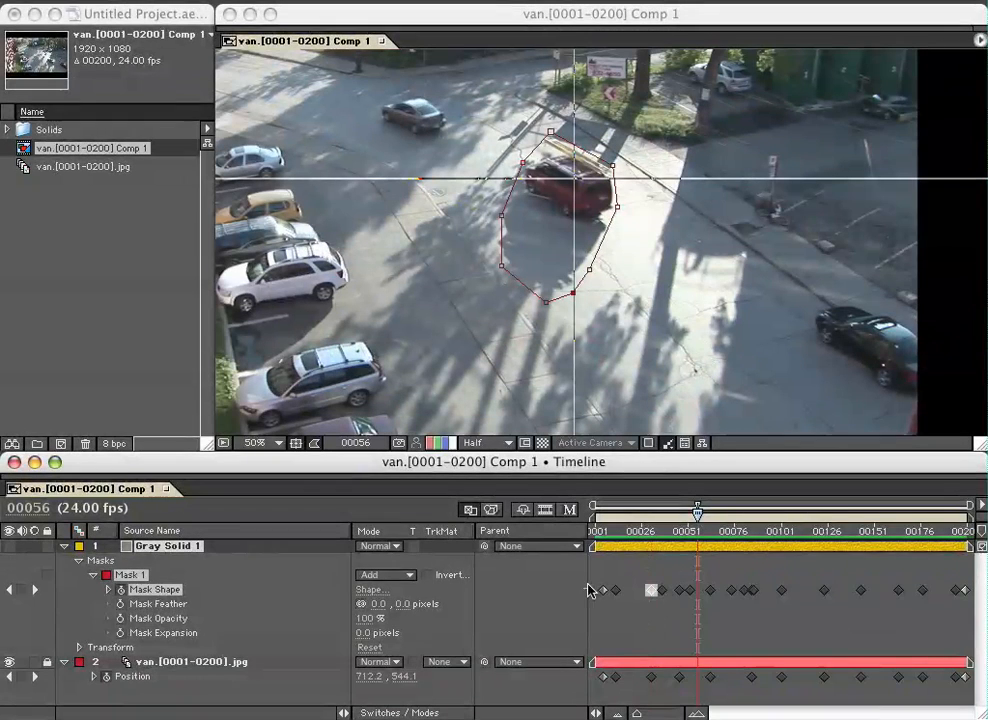
# - Rename the keyframed van footage layer to 'vanK'
pyautogui.click(62, 547)
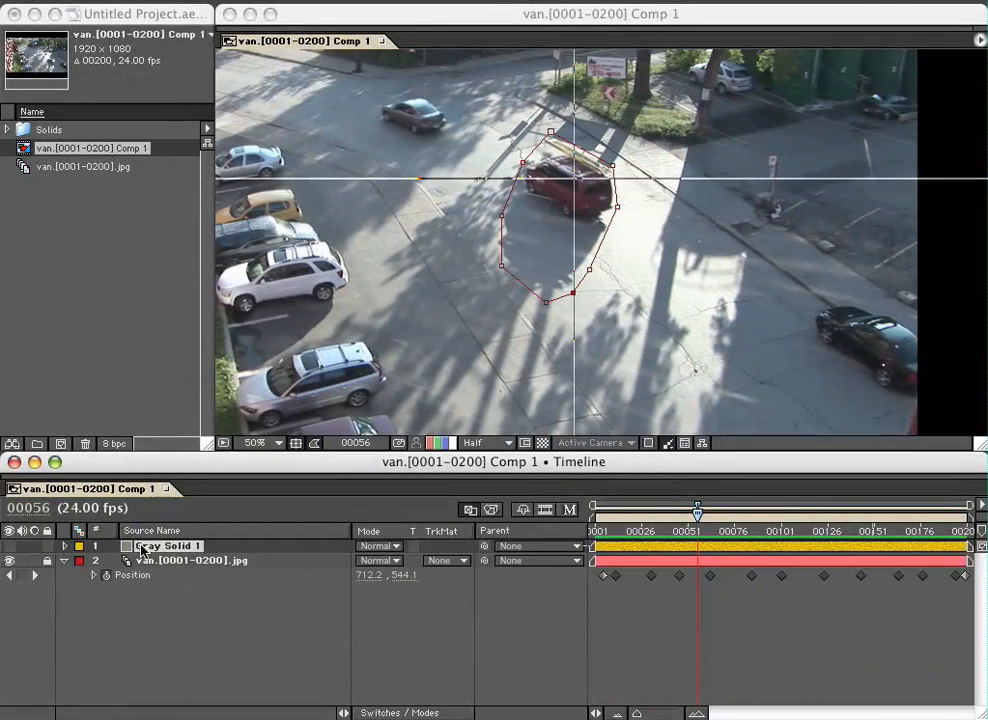
pyautogui.click(155, 562)
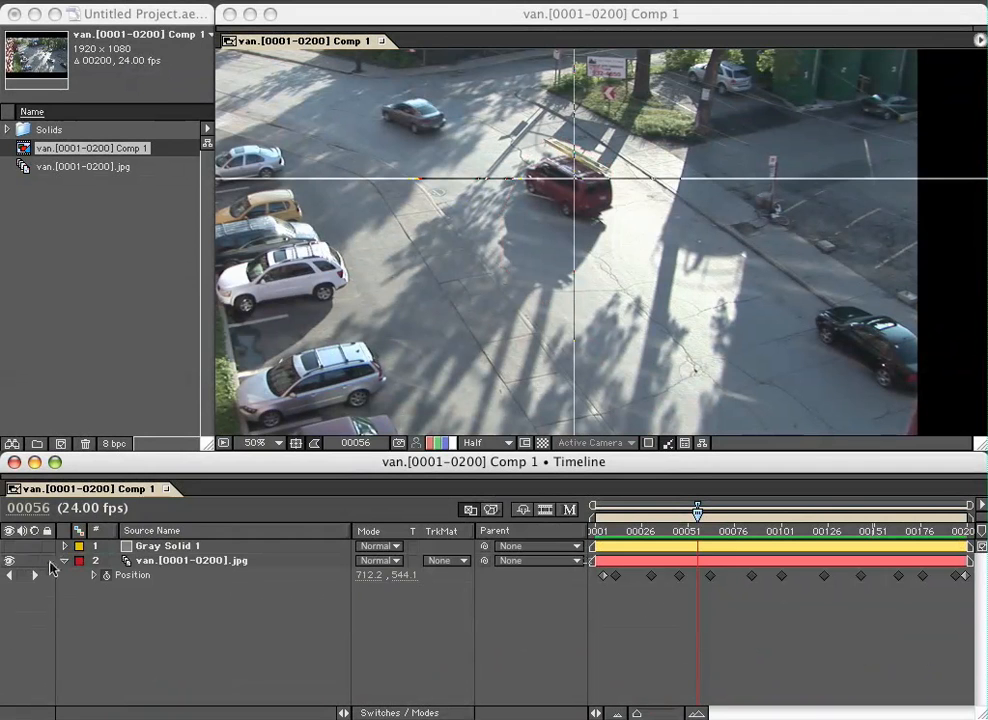
pyautogui.click(165, 561)
pyautogui.press('Return')
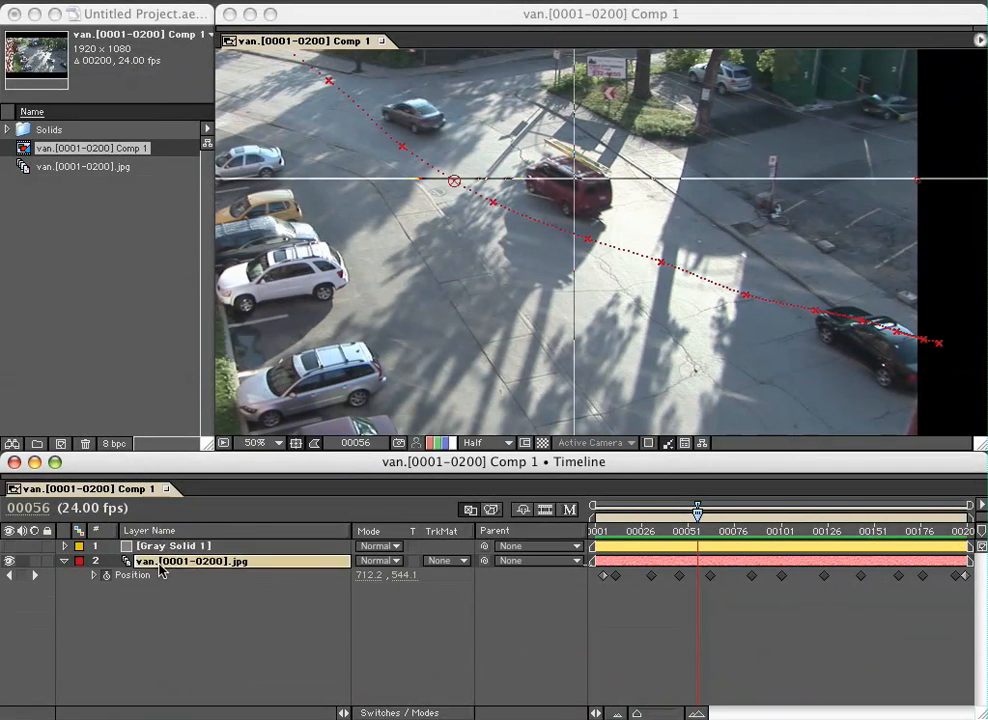
pyautogui.write('vanK')
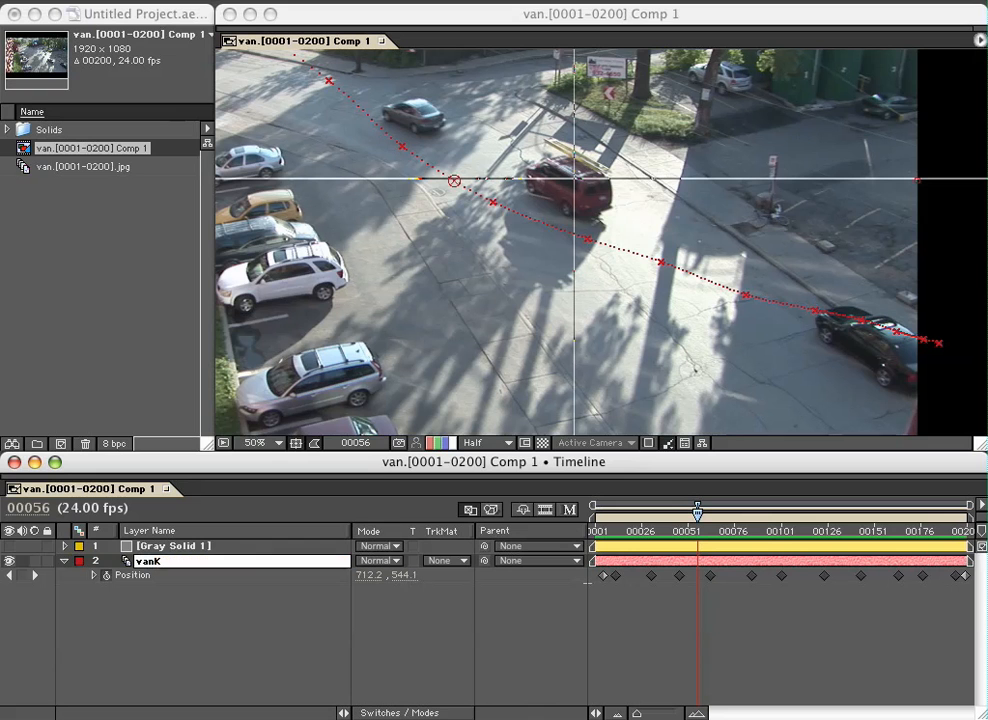
pyautogui.click(232, 641)
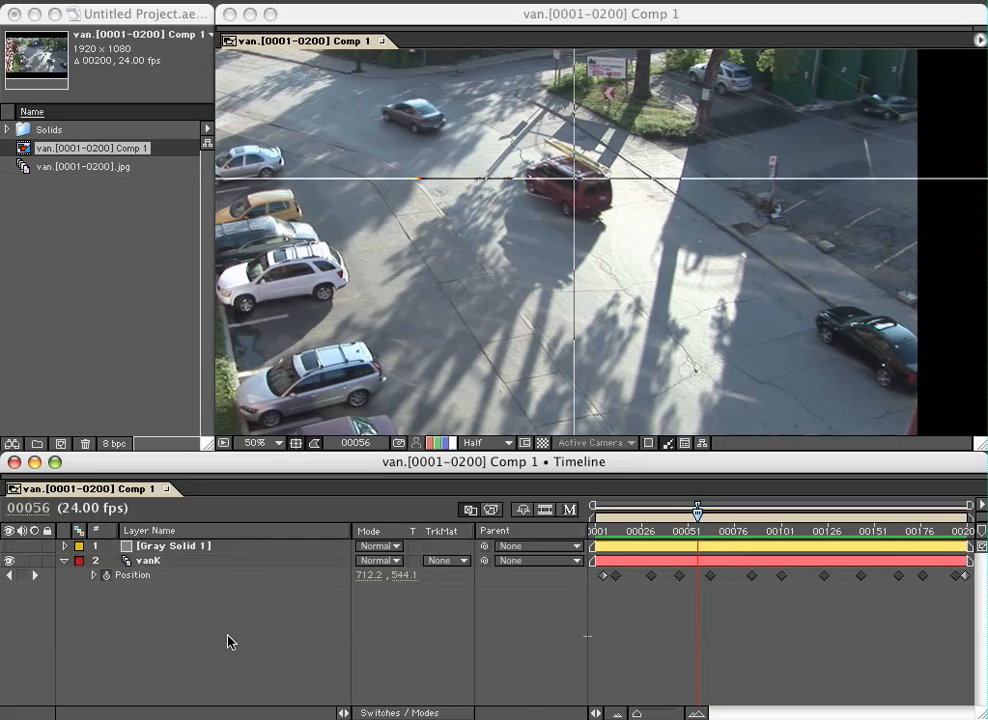
# - Add a second copy of the van footage as a layer starting at frame 1
pyautogui.moveTo(82, 167); pyautogui.dragTo(110, 652)
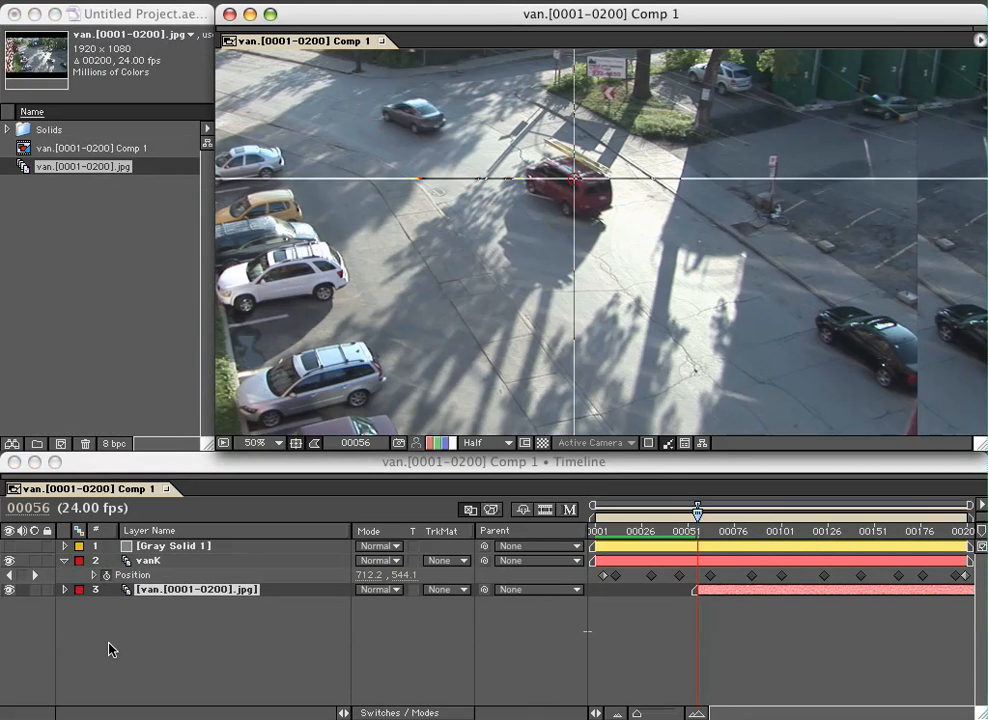
pyautogui.hotkey('alt', 'Home')
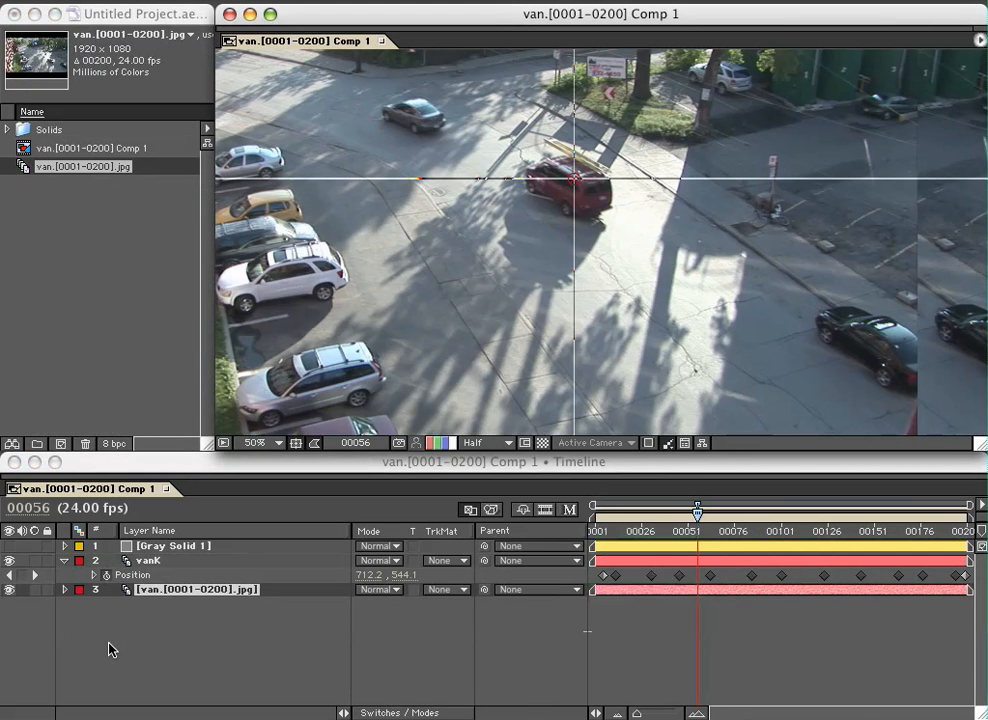
# - Duplicate Gray Solid 1, send the copy to the bottom of the stack, and reveal the top solid's Anchor Point
pyautogui.click(170, 546)
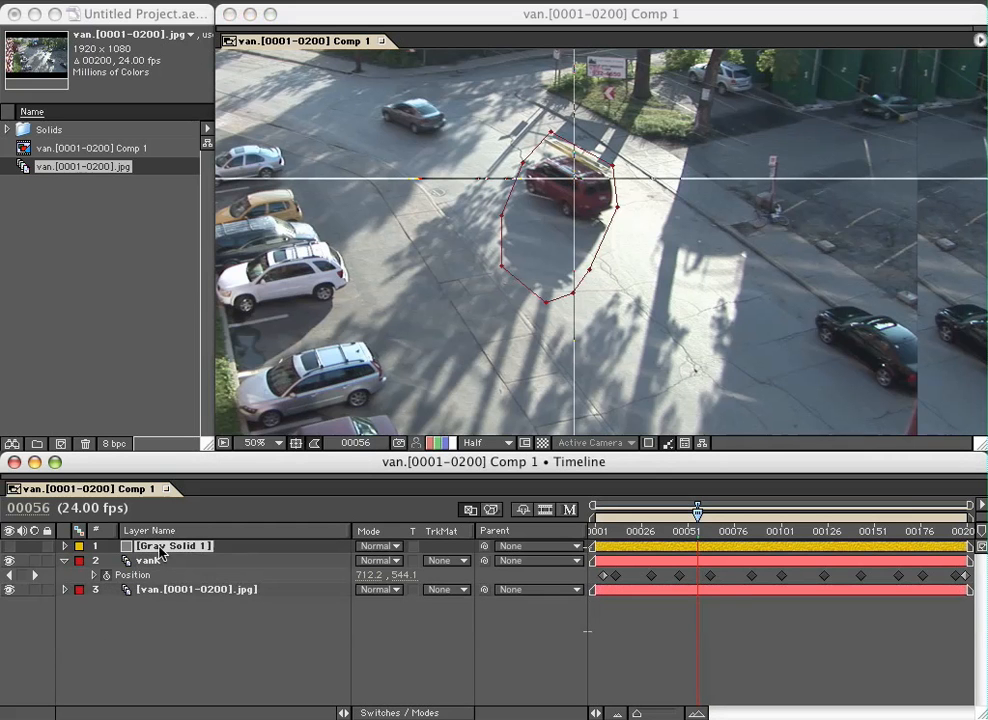
pyautogui.hotkey('ctrl', 'd')
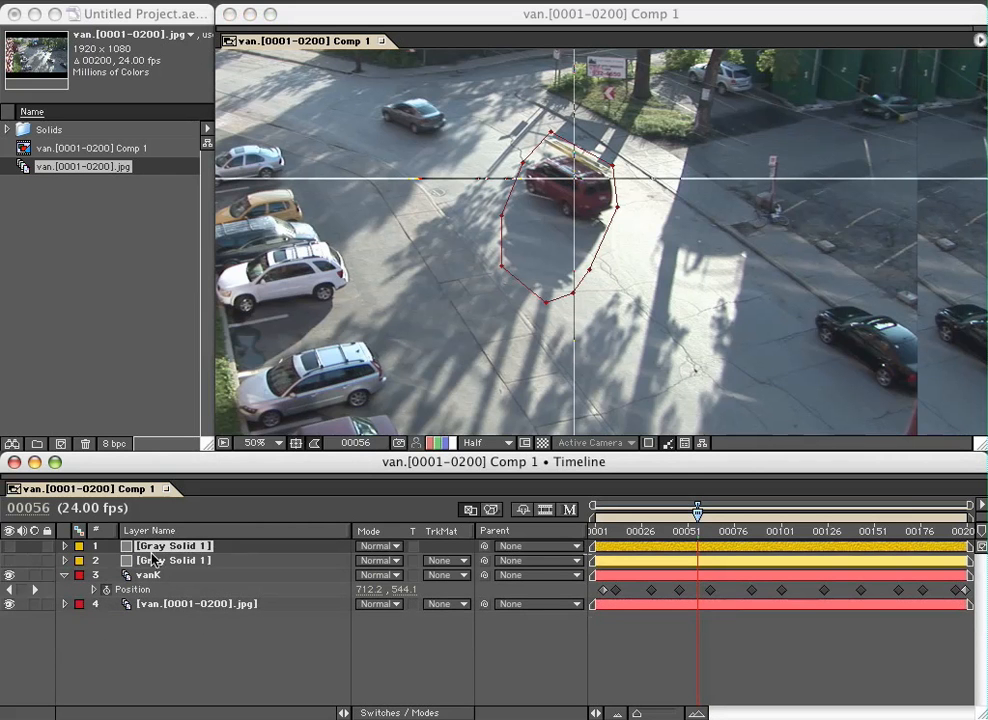
pyautogui.hotkey('ctrl', 'shift', '[')
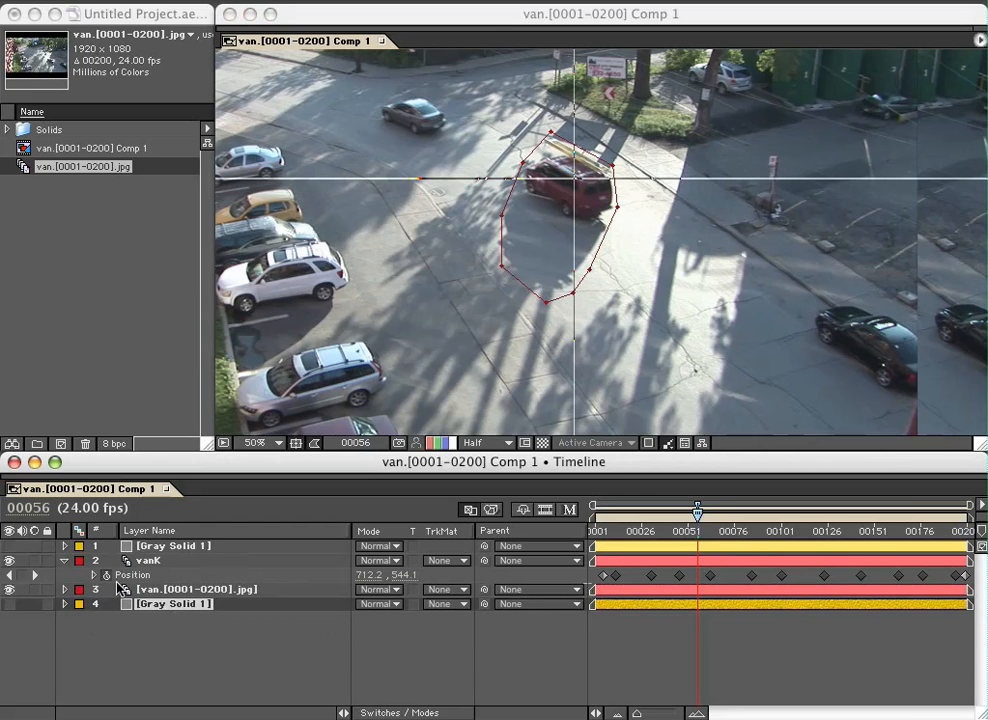
pyautogui.click(170, 546)
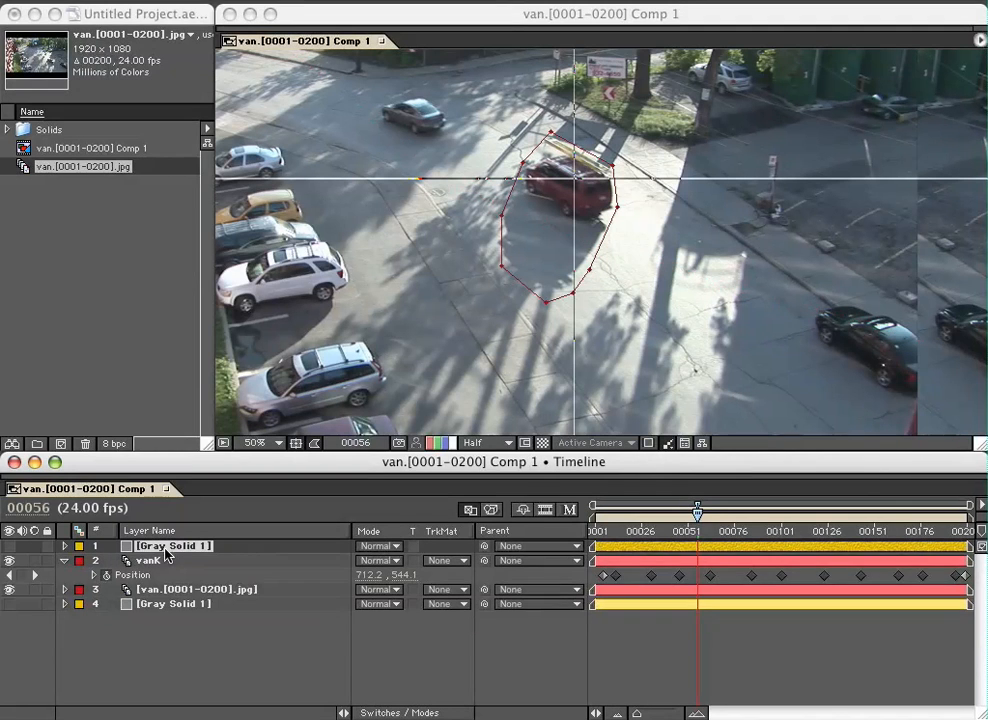
pyautogui.press('a')
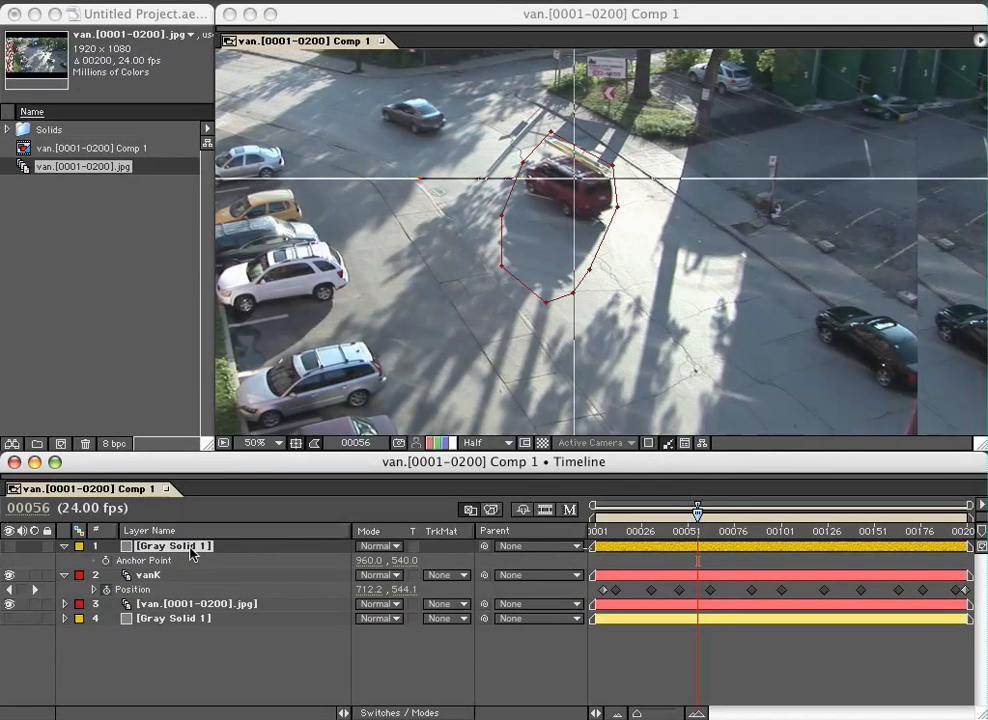
# - Link the top Gray Solid 1's Anchor Point to vanK's Position with a pick-whipped expression
pyautogui.click(133, 589)
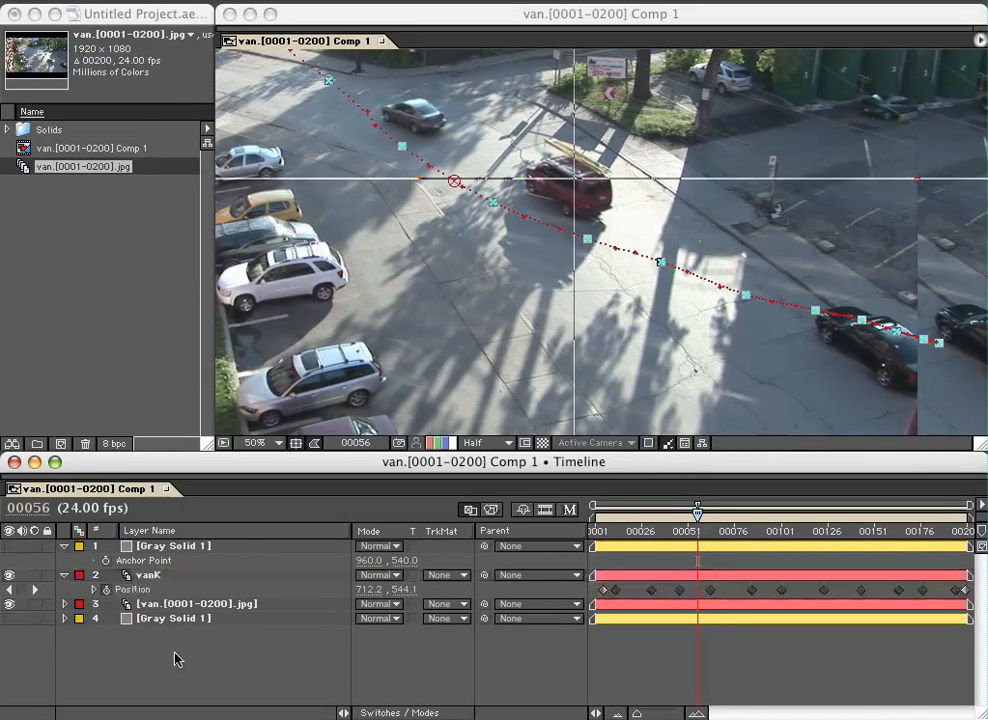
pyautogui.click(172, 658)
pyautogui.keyDown('alt'); pyautogui.click(110, 562); pyautogui.keyUp('alt')
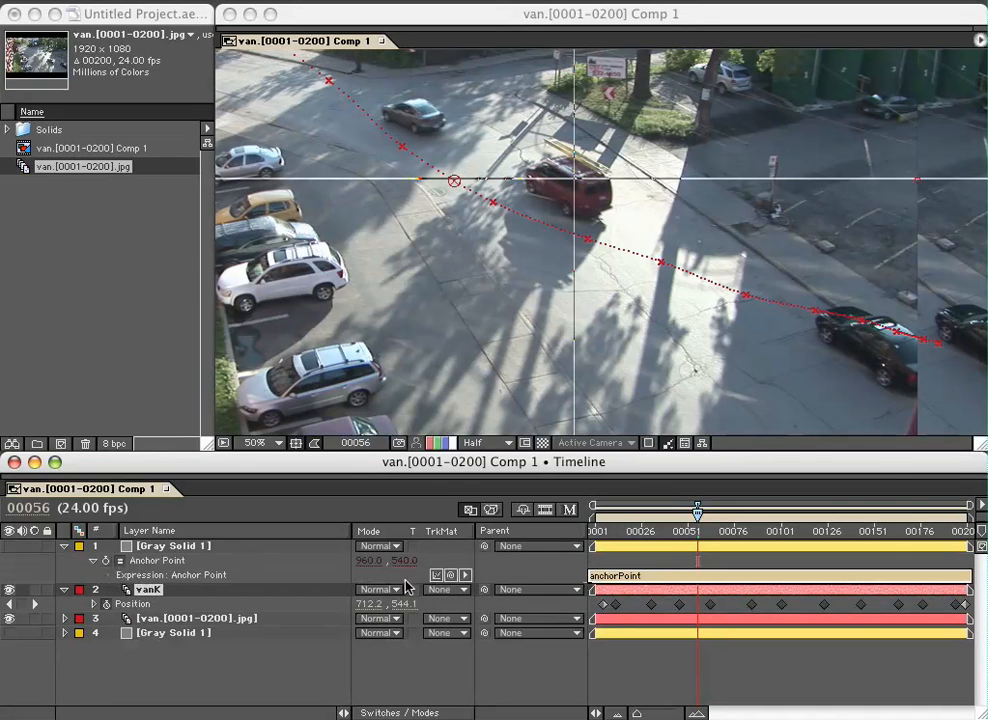
pyautogui.moveTo(449, 576); pyautogui.dragTo(130, 606)
pyautogui.click(249, 670)
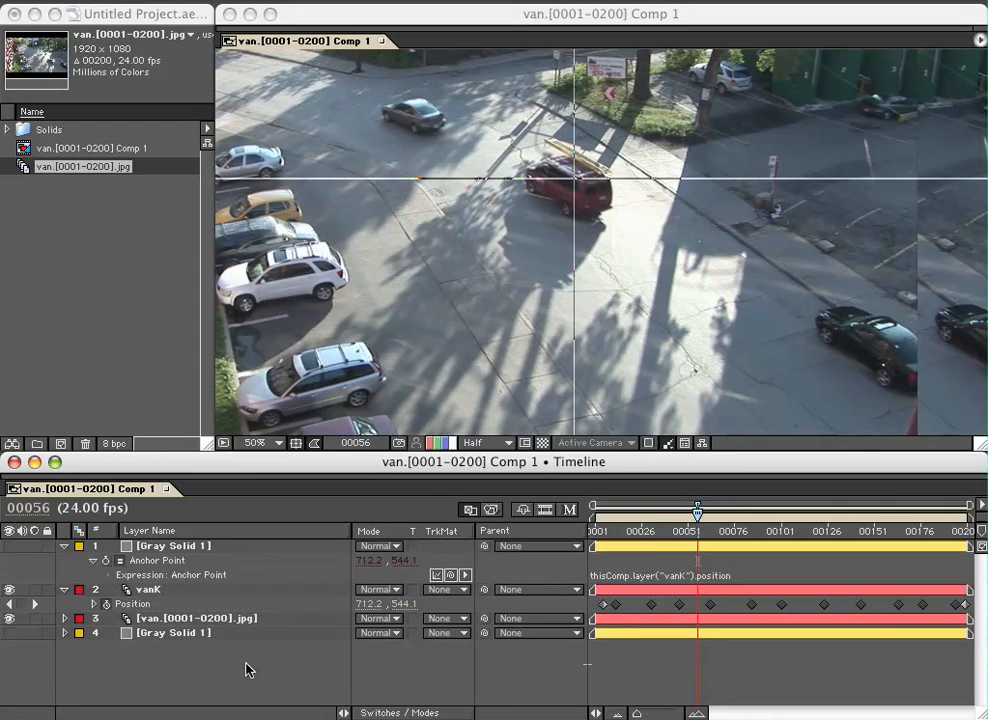
pyautogui.press('Home')
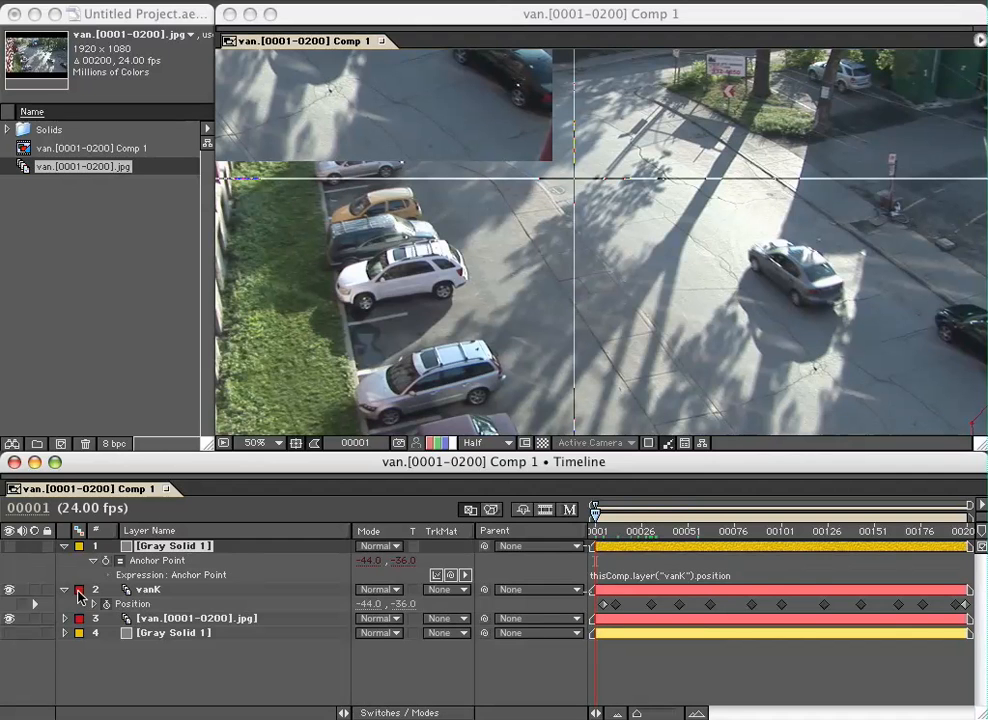
# - Hide vanK, move it to the bottom of the stack, and scrub to a frame showing the red van
pyautogui.click(148, 590)
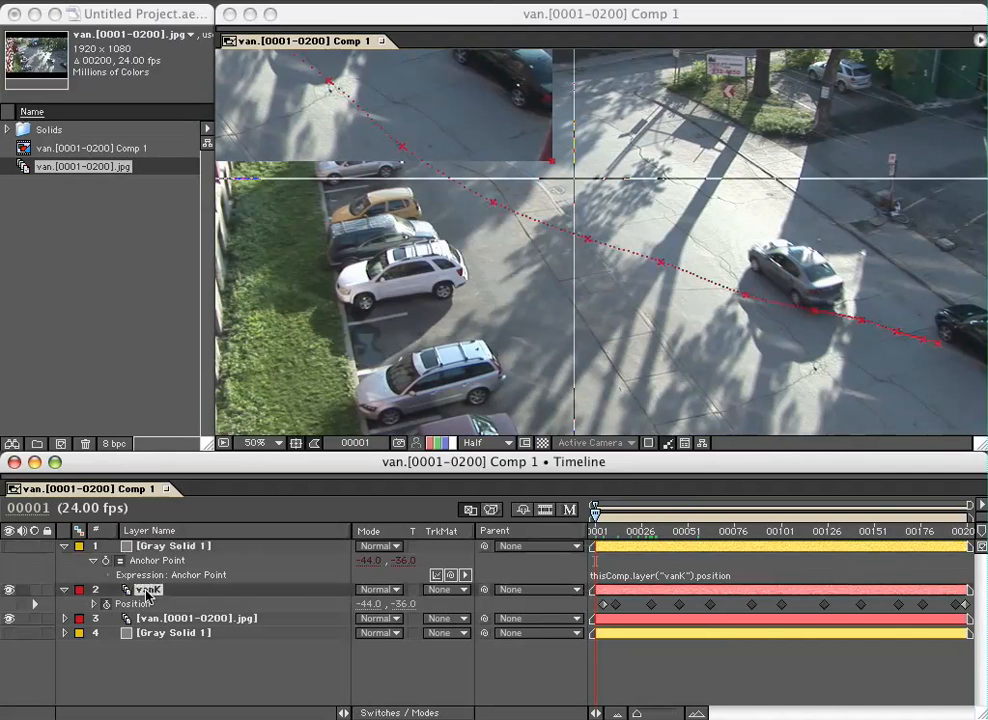
pyautogui.click(12, 590)
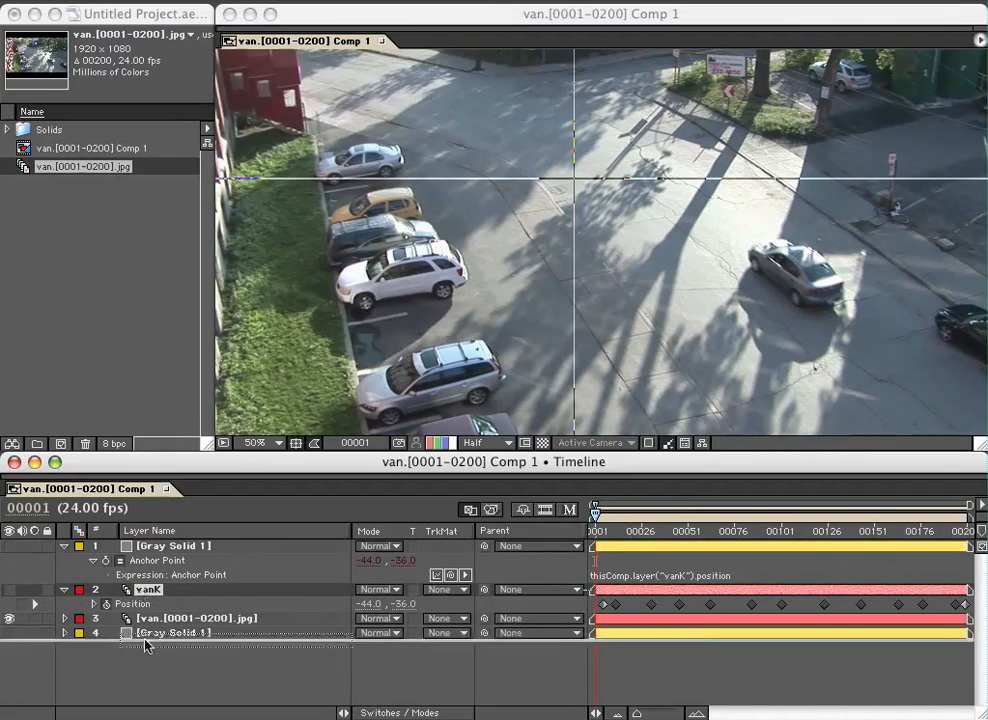
pyautogui.moveTo(148, 590); pyautogui.dragTo(148, 657)
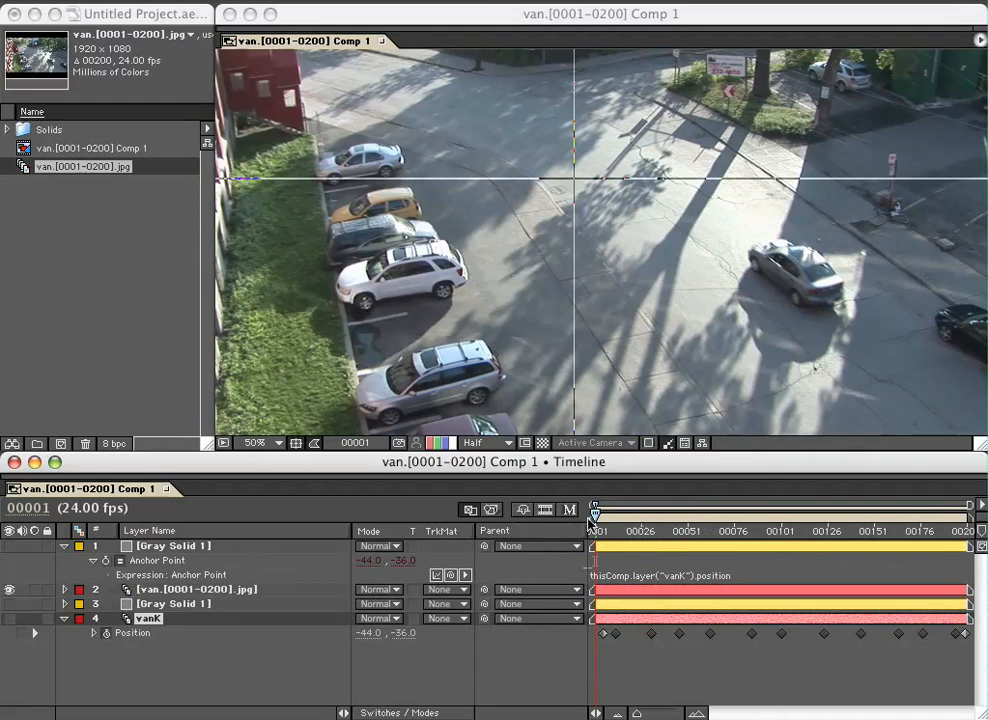
pyautogui.moveTo(594, 513); pyautogui.dragTo(703, 512)
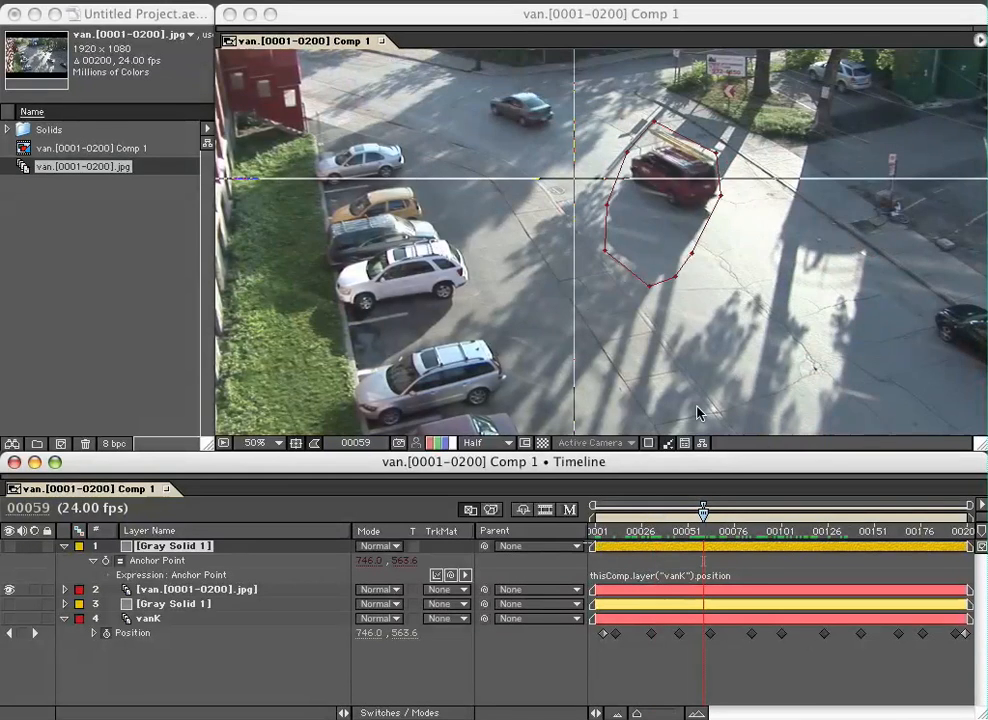
pyautogui.scroll(-1, 698, 412)
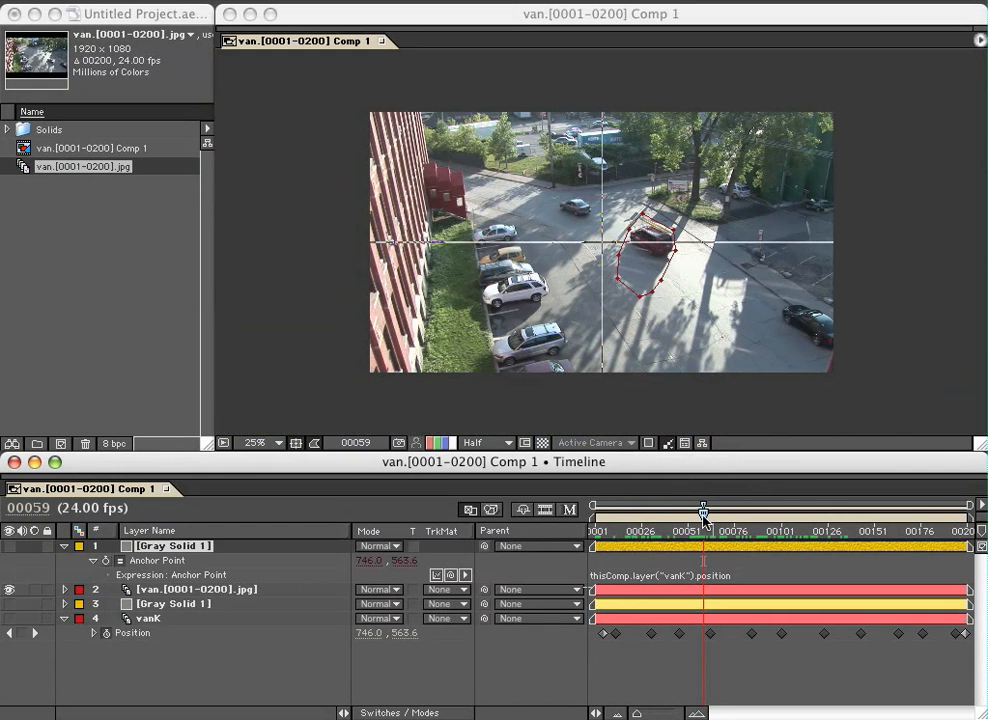
pyautogui.moveTo(703, 512)
pyautogui.mouseDown()
pyautogui.moveTo(833, 512)
pyautogui.moveTo(793, 512)
pyautogui.mouseUp()
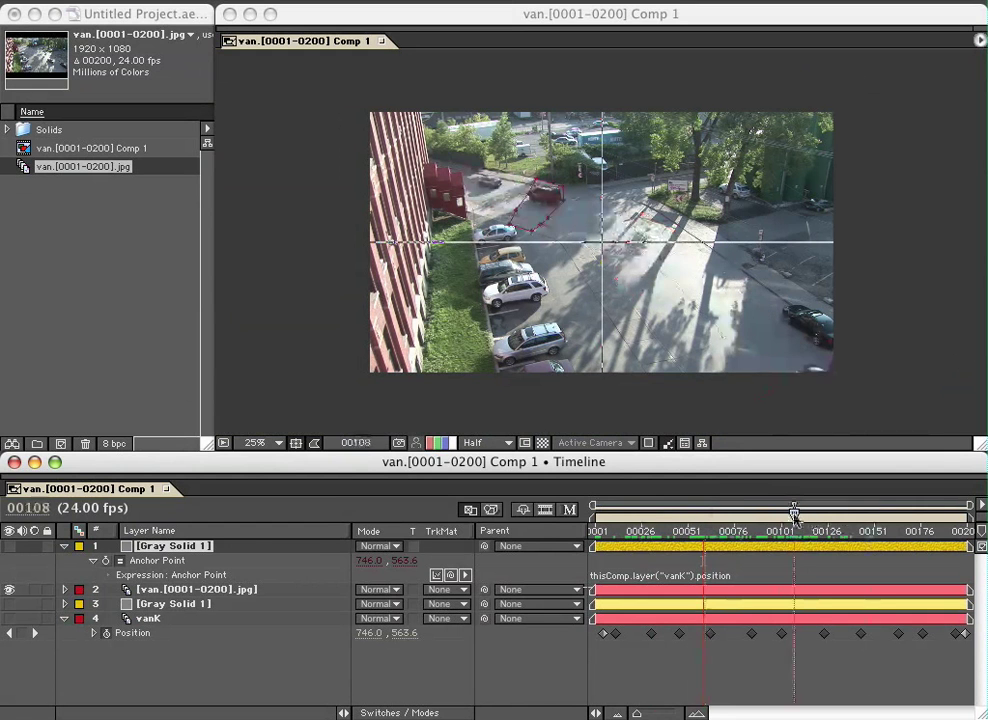
pyautogui.click(120, 561)
pyautogui.moveTo(793, 512); pyautogui.dragTo(652, 512)
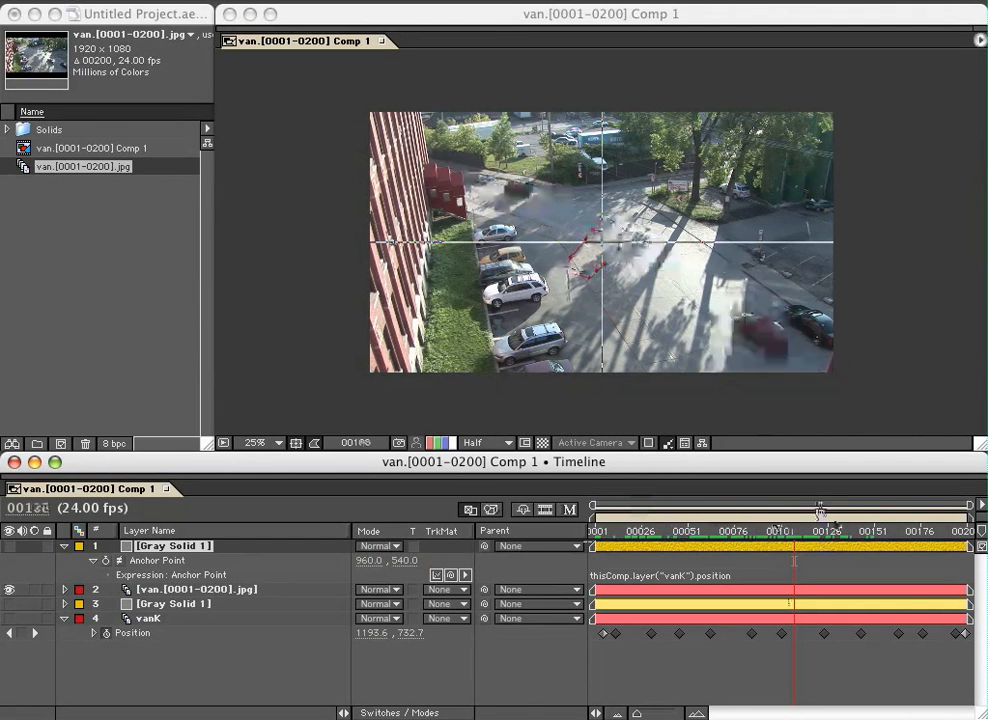
pyautogui.moveTo(819, 512); pyautogui.dragTo(824, 514)
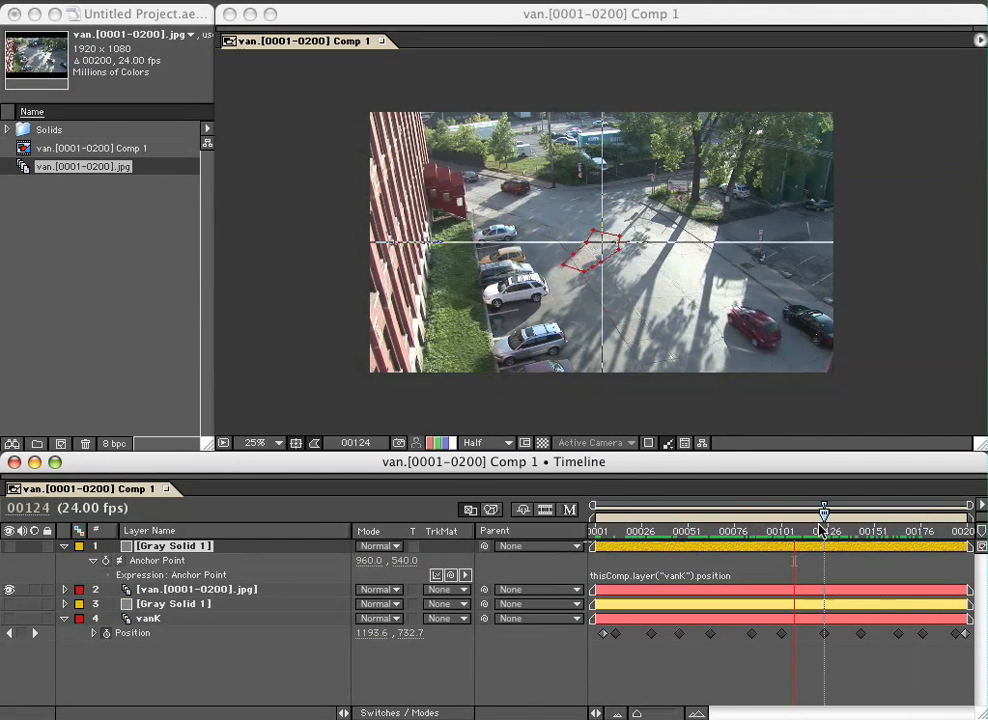
pyautogui.moveTo(824, 512); pyautogui.dragTo(751, 512)
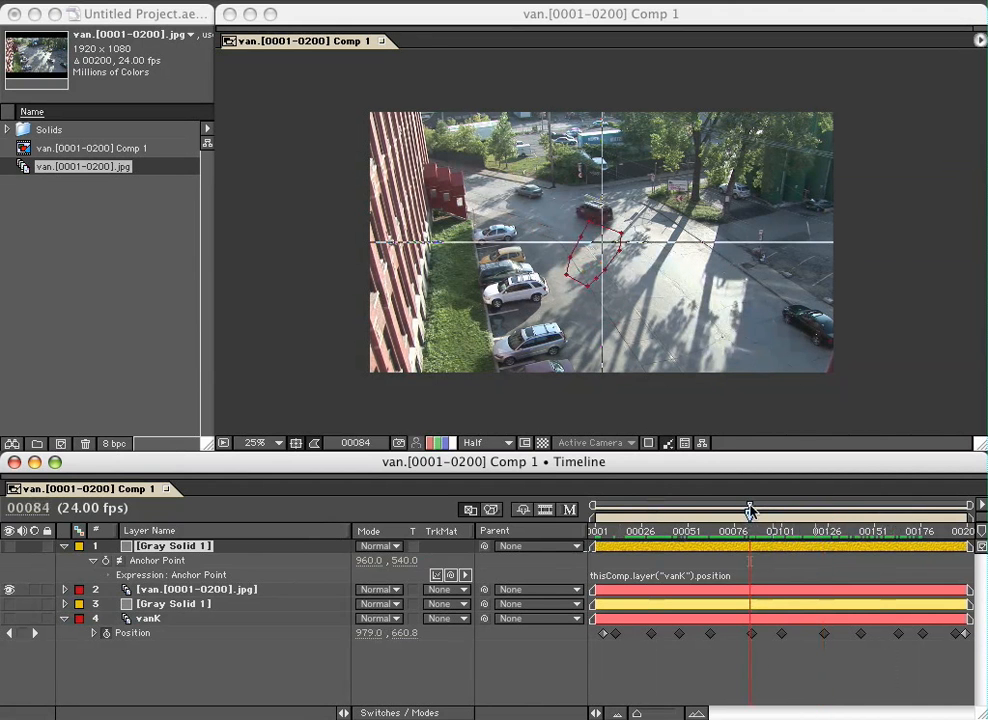
pyautogui.click(122, 562)
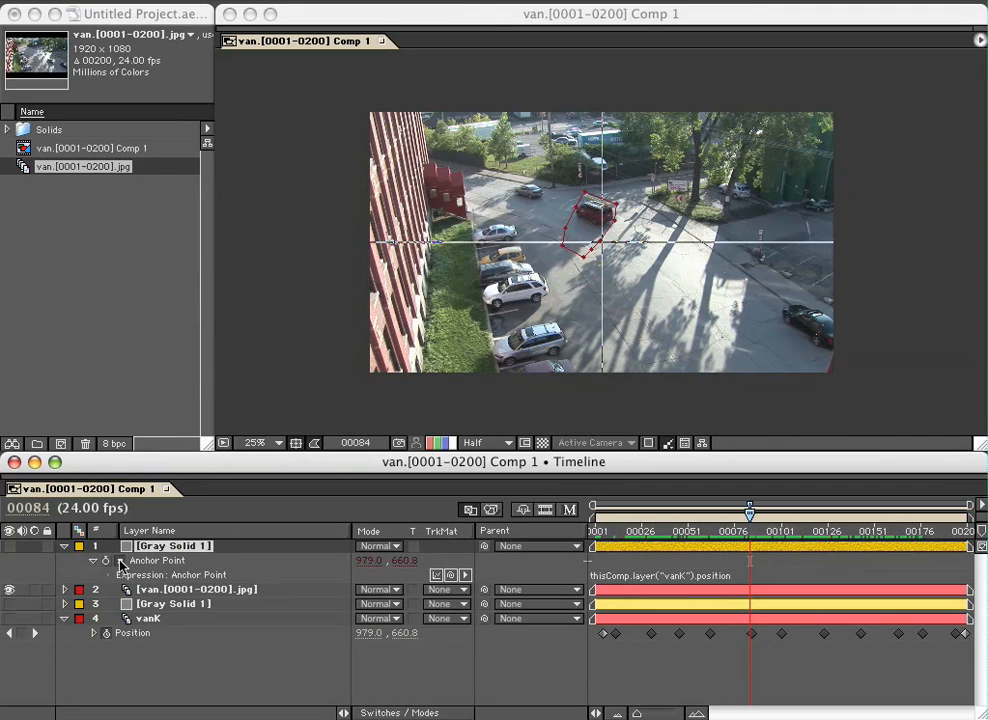
pyautogui.click(160, 561)
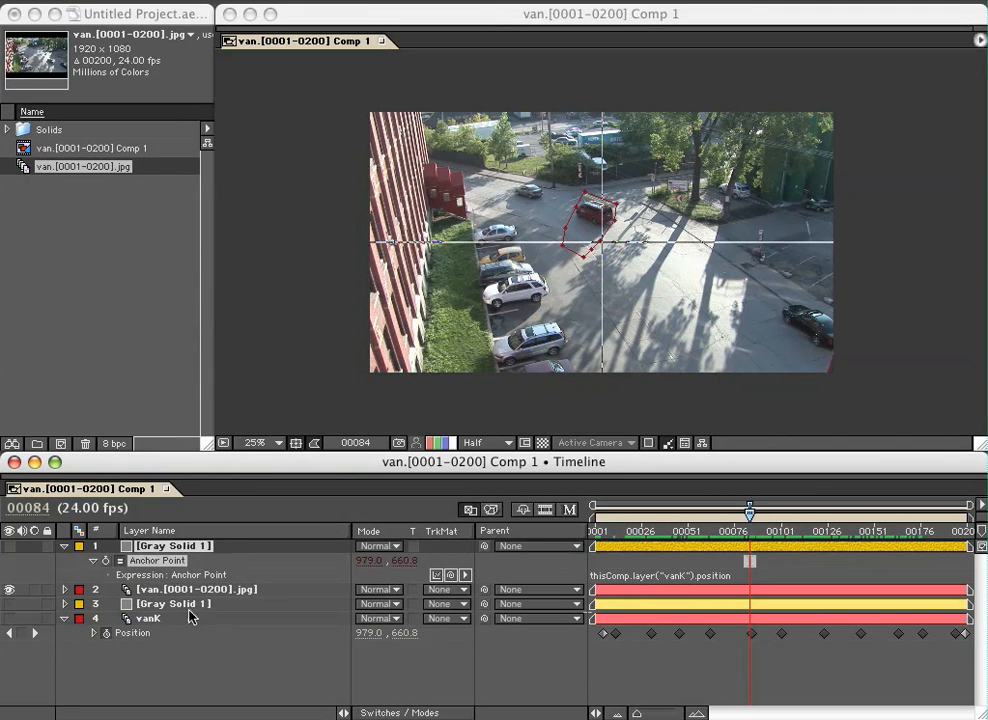
pyautogui.click(150, 618)
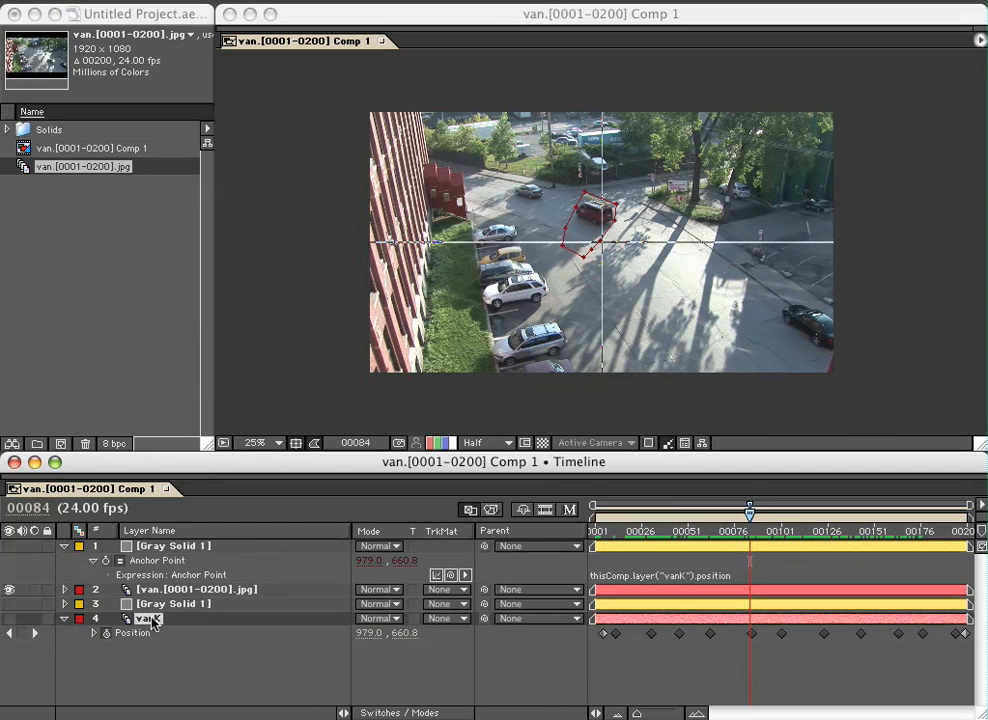
pyautogui.moveTo(748, 512); pyautogui.dragTo(697, 512)
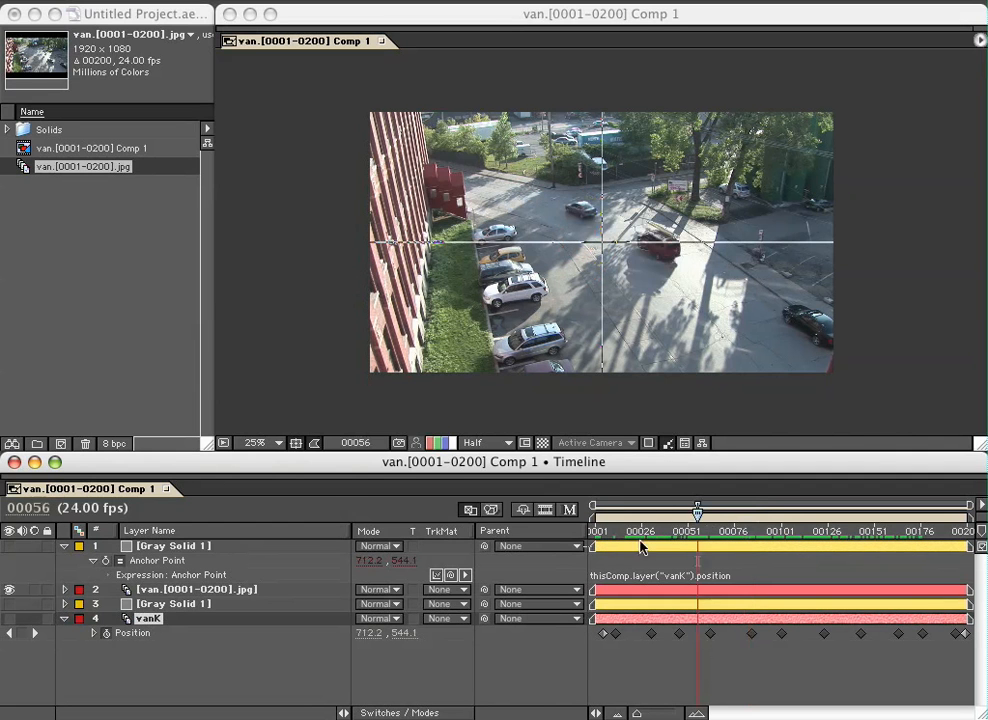
# - Select Gray Solid 1 and check its mask tracking the van around frames 67–71
pyautogui.click(132, 633)
pyautogui.click(172, 546)
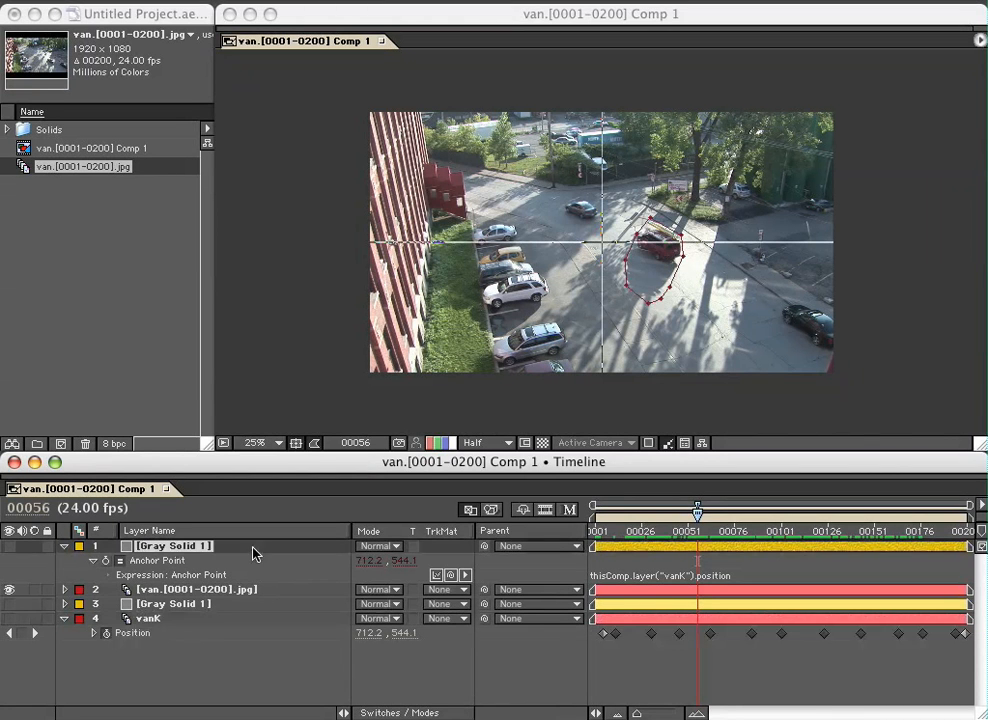
pyautogui.moveTo(697, 512); pyautogui.dragTo(744, 512)
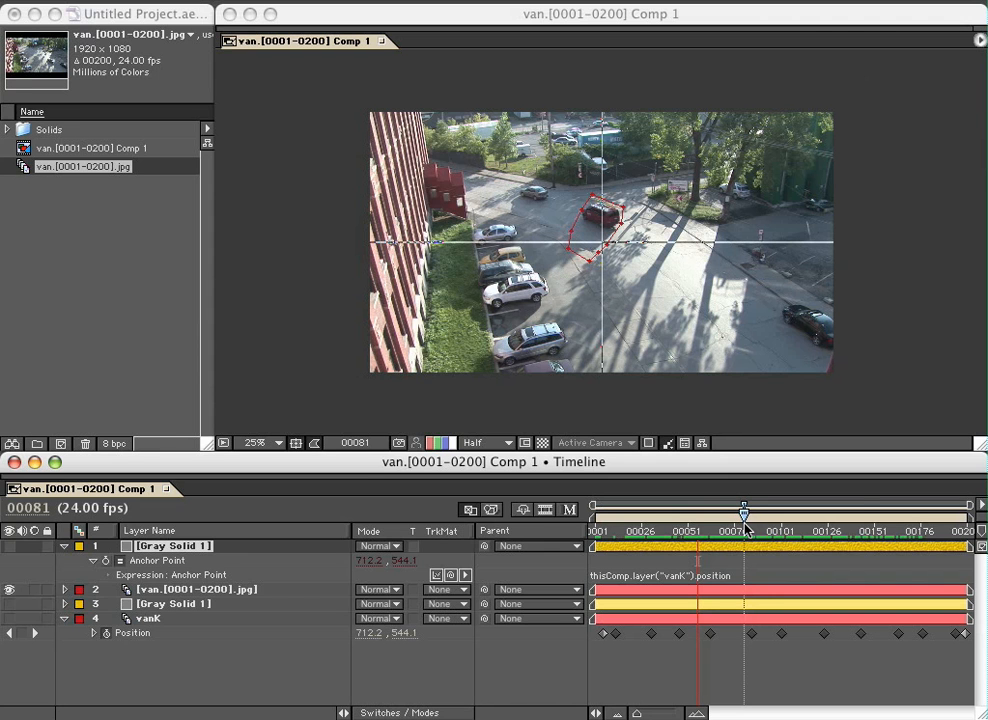
pyautogui.moveTo(745, 512); pyautogui.dragTo(724, 512)
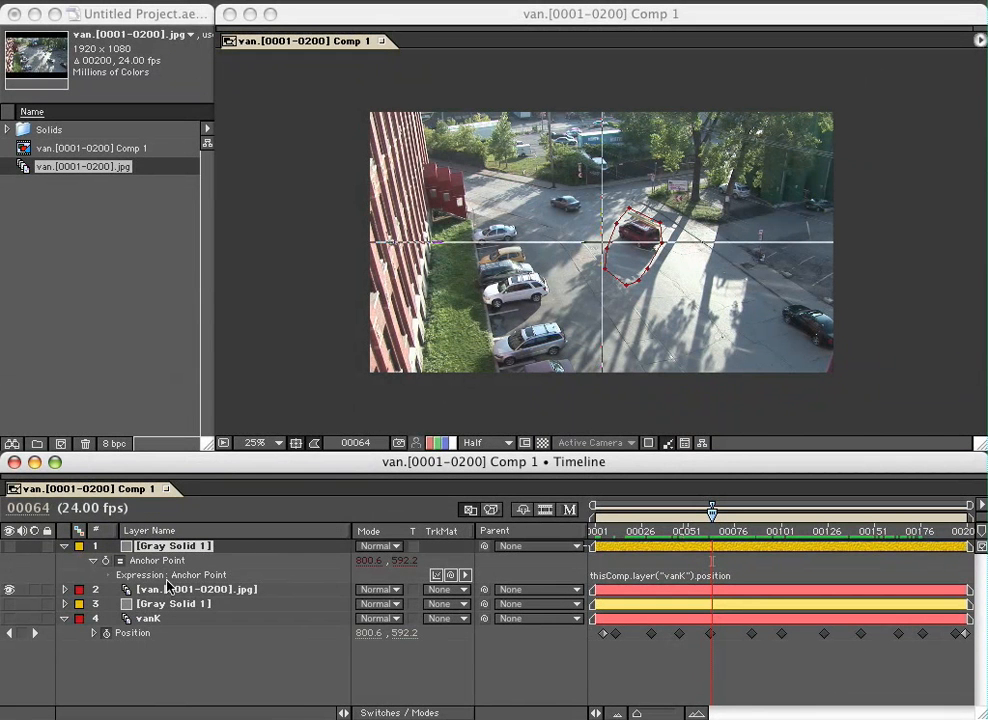
pyautogui.moveTo(712, 512); pyautogui.dragTo(733, 512)
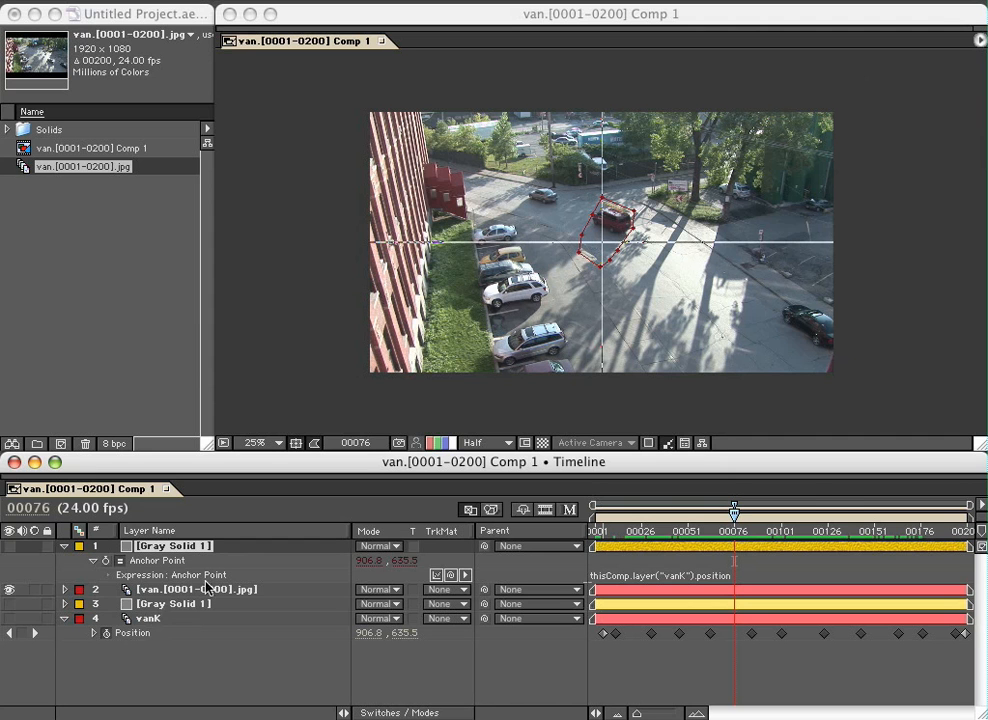
pyautogui.moveTo(733, 512)
pyautogui.mouseDown()
pyautogui.moveTo(725, 512)
pyautogui.moveTo(774, 512)
pyautogui.mouseUp()
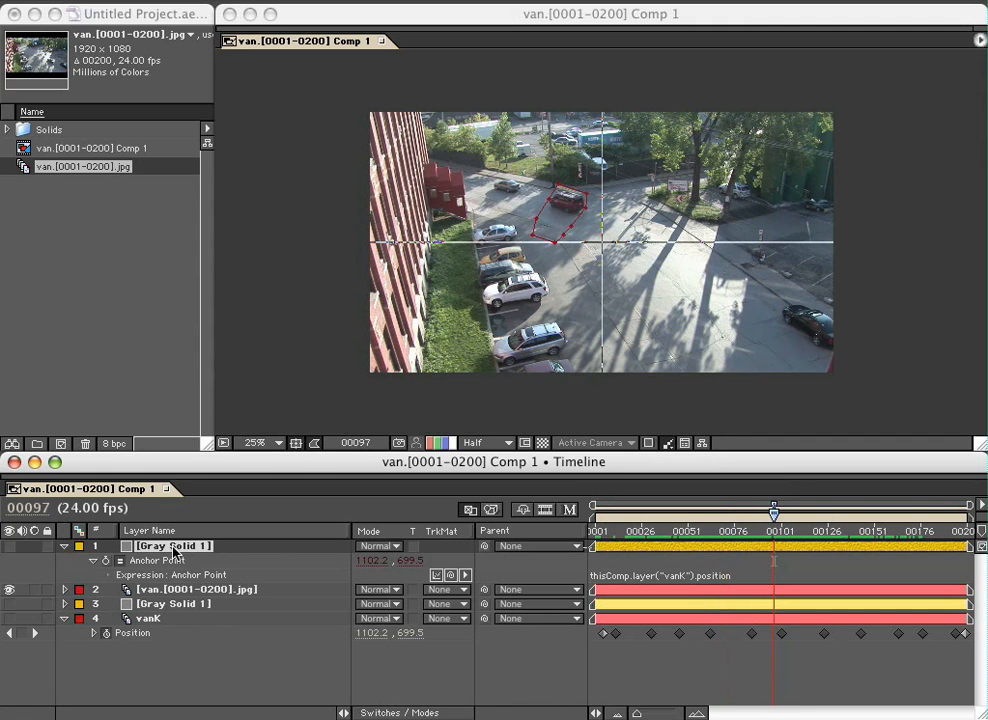
# - Select the van footage layer and list its track matte choices
pyautogui.click(190, 589)
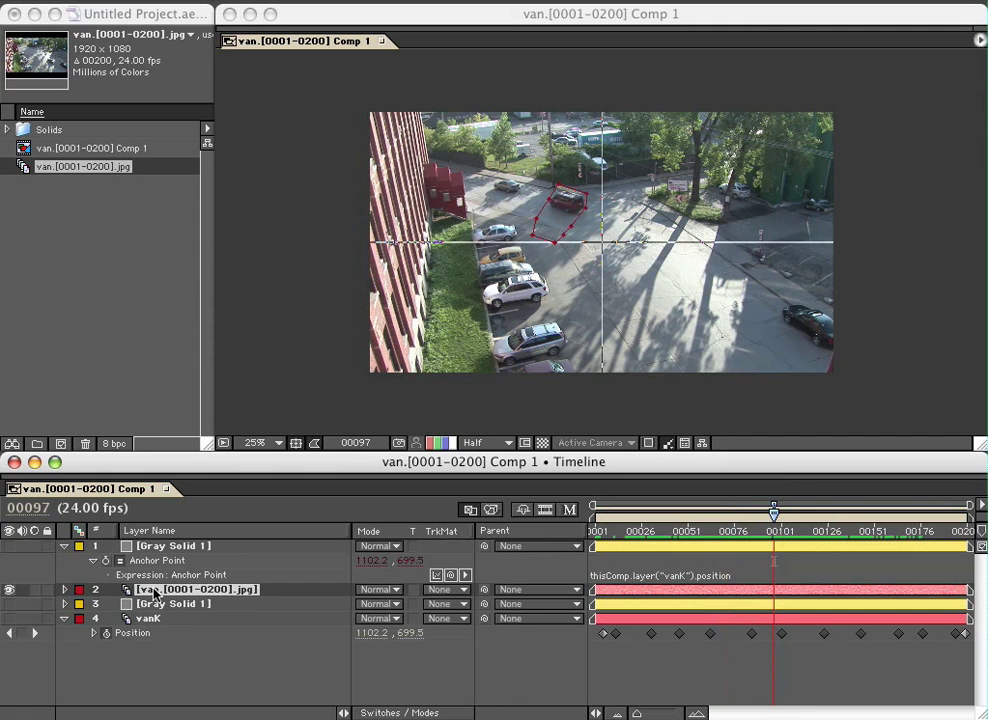
pyautogui.click(445, 590)
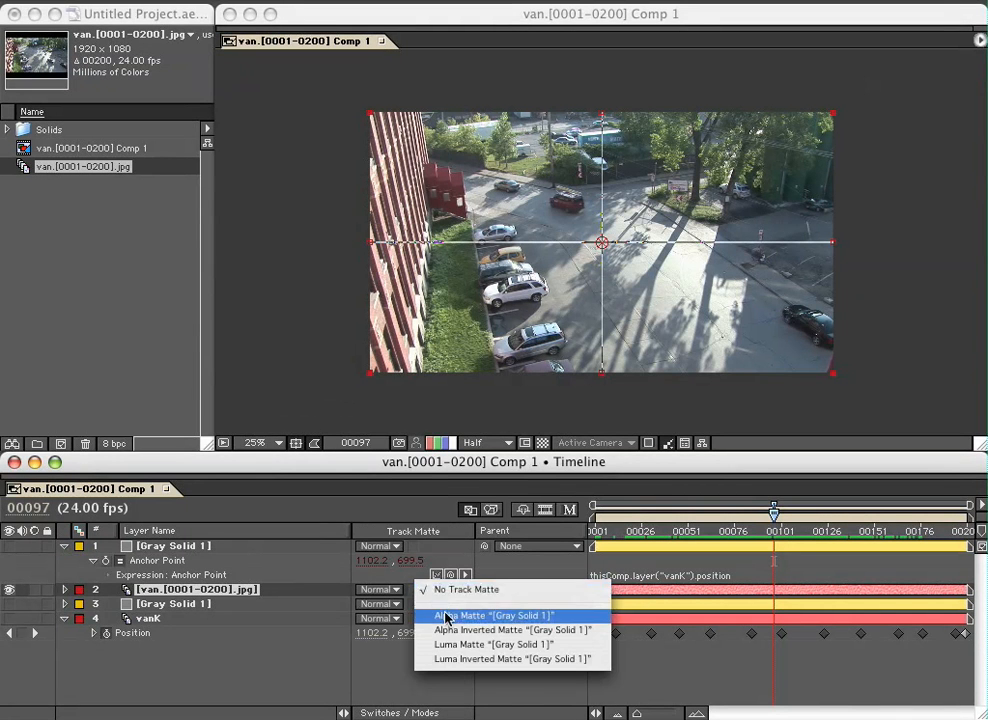
# - Set the footage's track matte to Alpha Matte 'Gray Solid 1' and select the solid's Mask Shape
pyautogui.click(447, 615)
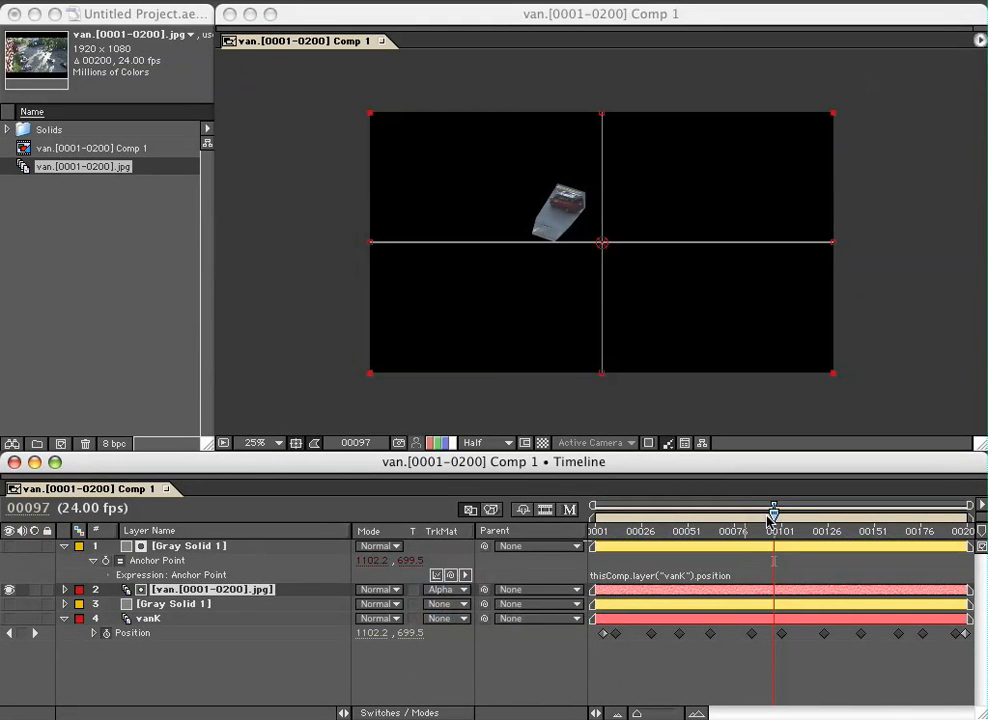
pyautogui.moveTo(773, 515); pyautogui.dragTo(728, 515)
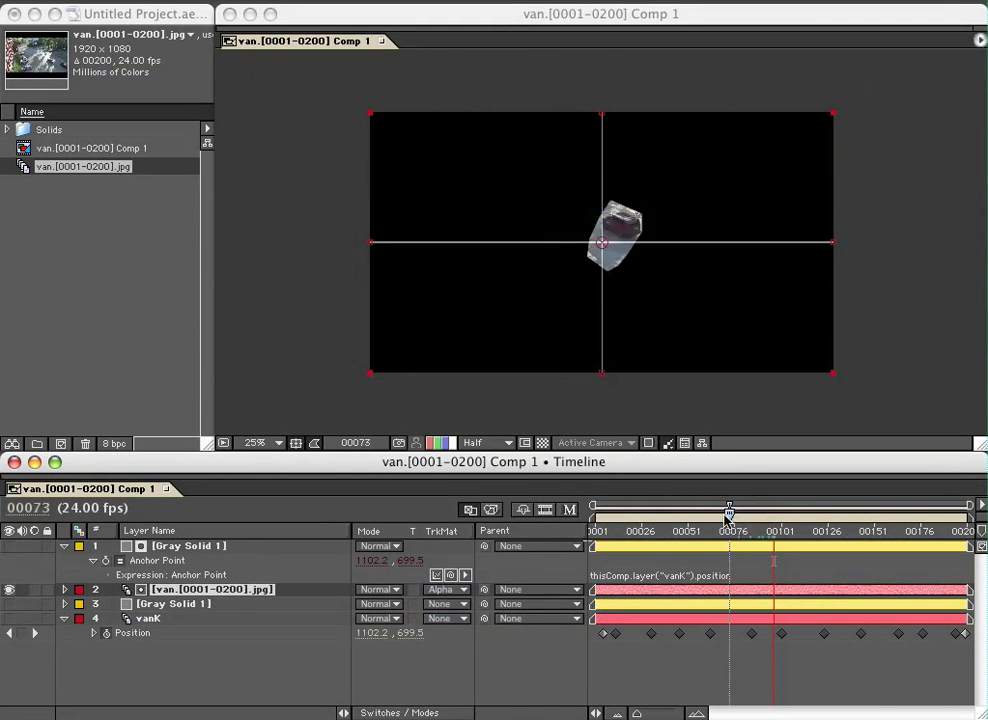
pyautogui.click(170, 547)
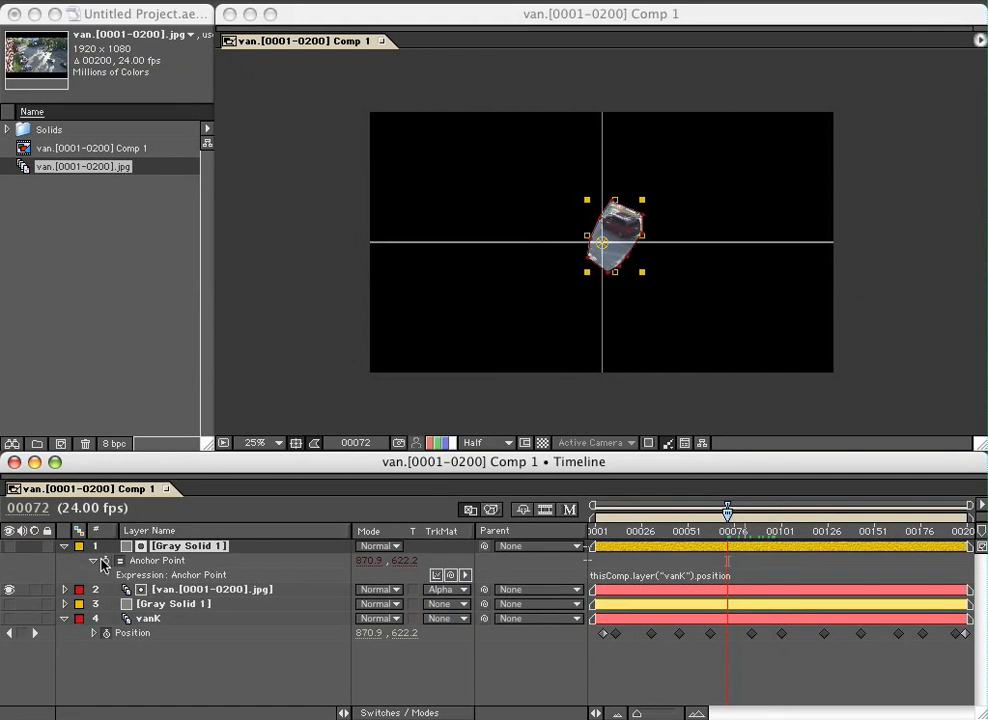
pyautogui.press('m')
pyautogui.press('m')
pyautogui.press('m')
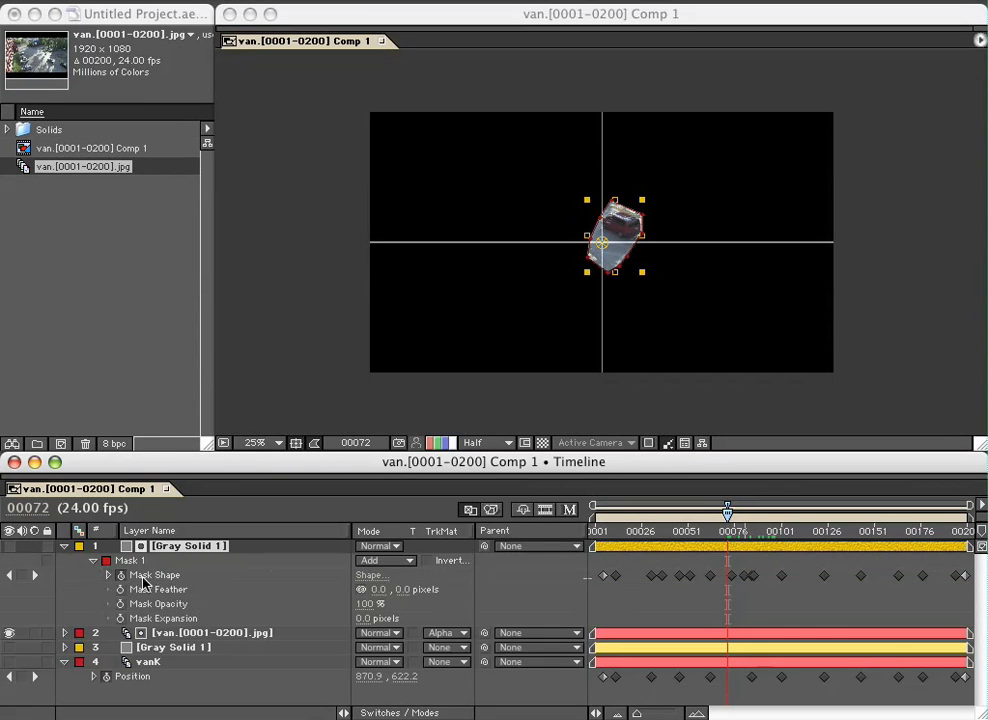
pyautogui.click(144, 577)
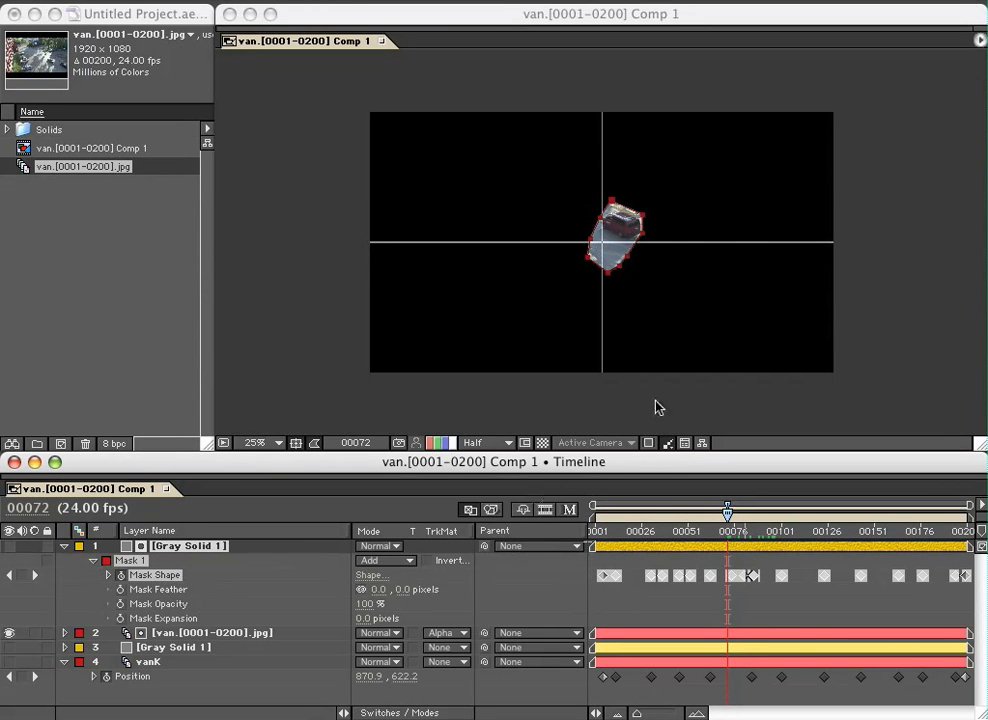
pyautogui.scroll(1, 704, 261)
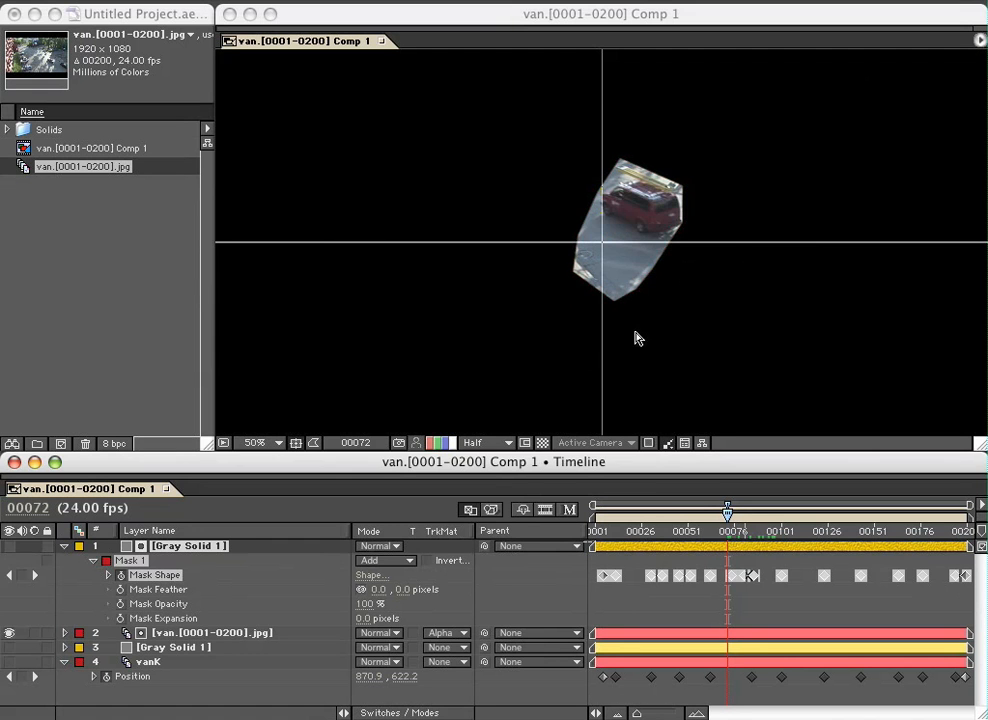
pyautogui.scroll(1, 639, 330)
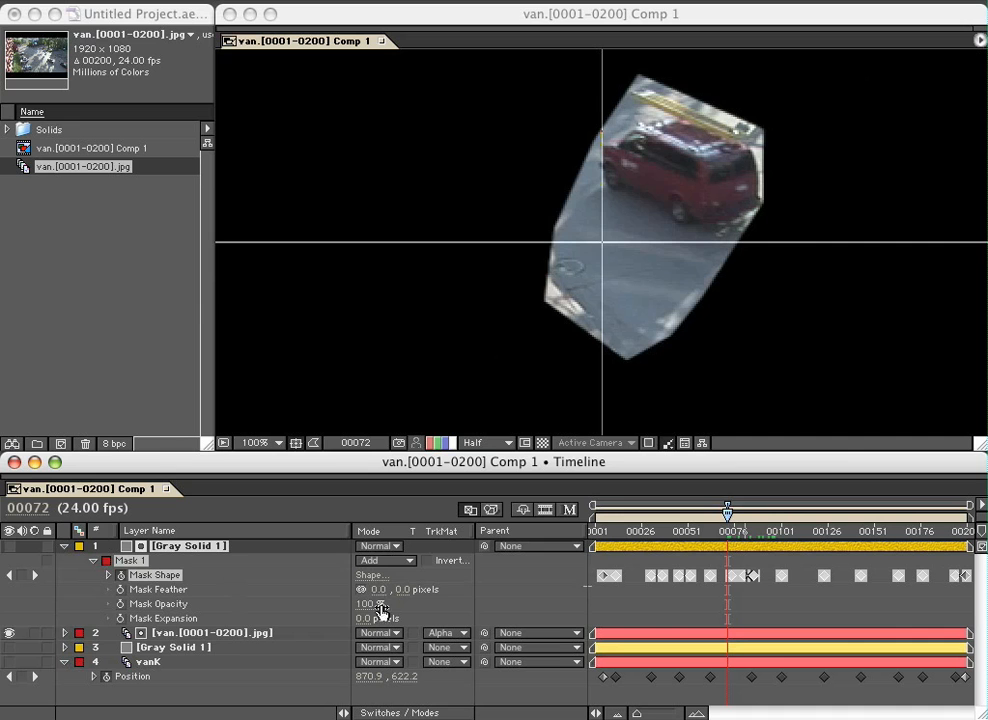
# - Give the Gray Solid 1 mask 20 px feather and 10 px expansion, then preview the softened van
pyautogui.moveTo(381, 590); pyautogui.dragTo(393, 591)
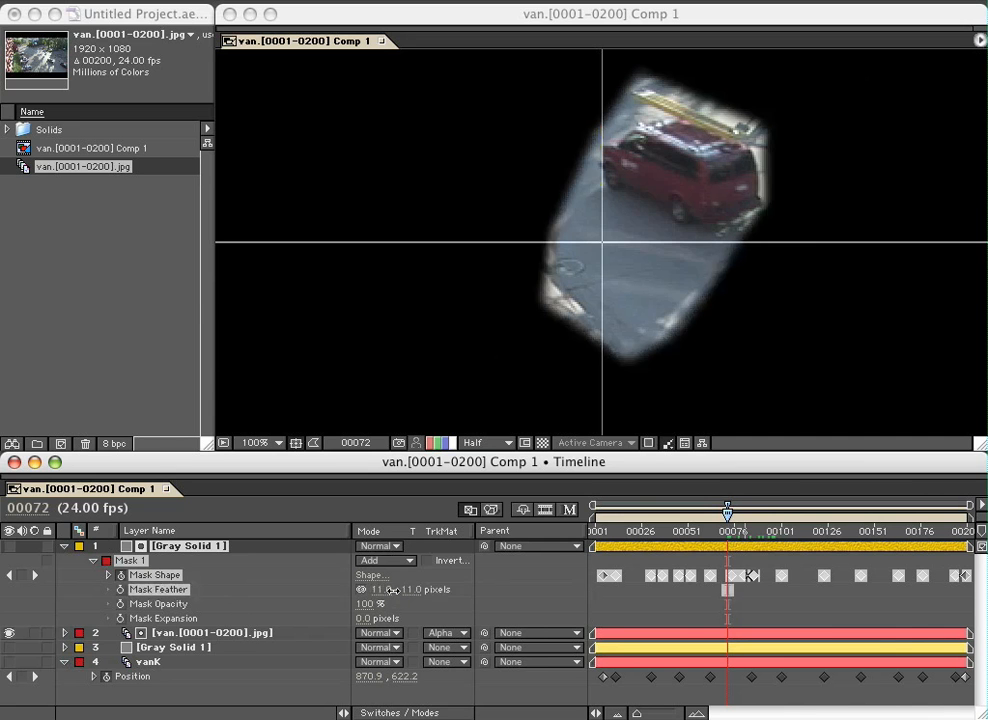
pyautogui.click(378, 589)
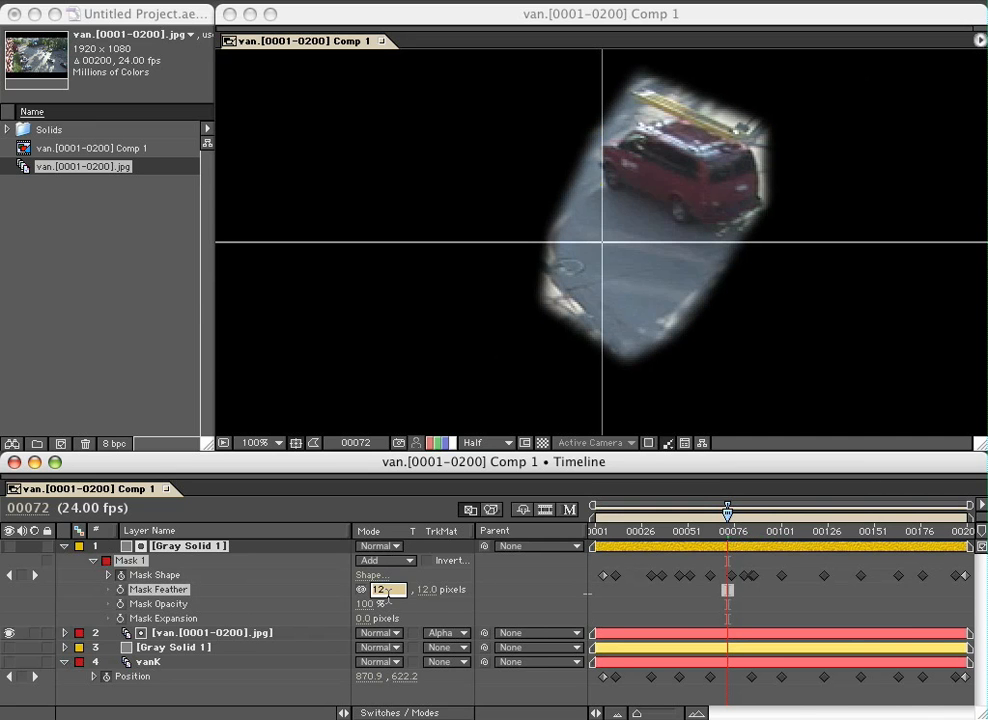
pyautogui.write('20')
pyautogui.press('Tab')
pyautogui.write('10')
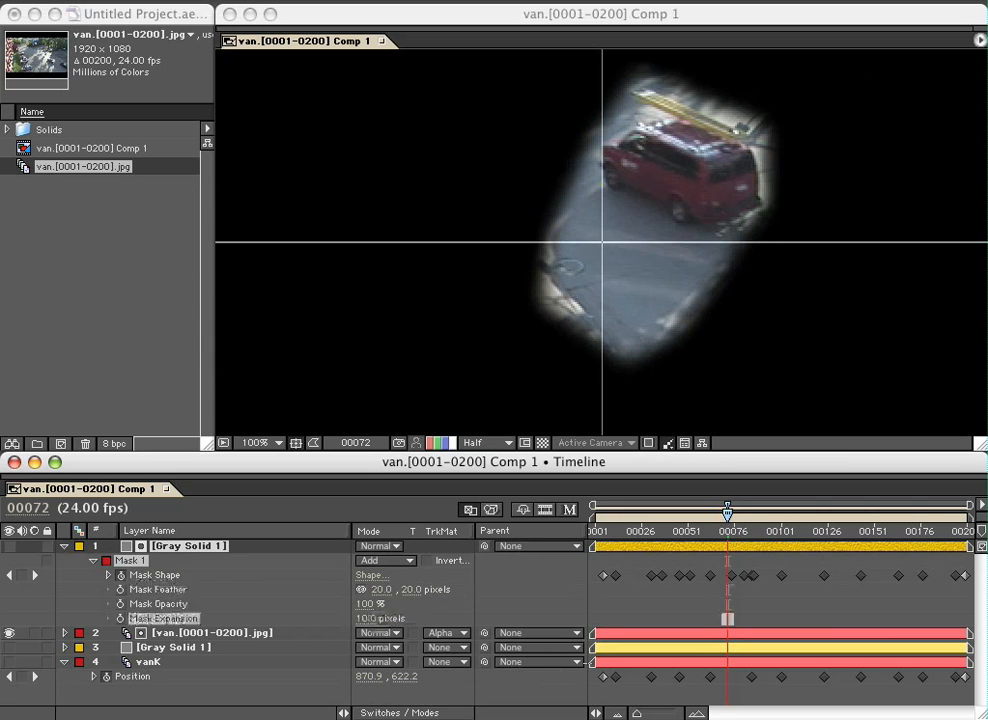
pyautogui.press('Return')
pyautogui.moveTo(728, 507)
pyautogui.mouseDown()
pyautogui.moveTo(710, 510)
pyautogui.moveTo(765, 512)
pyautogui.moveTo(755, 512)
pyautogui.mouseUp()
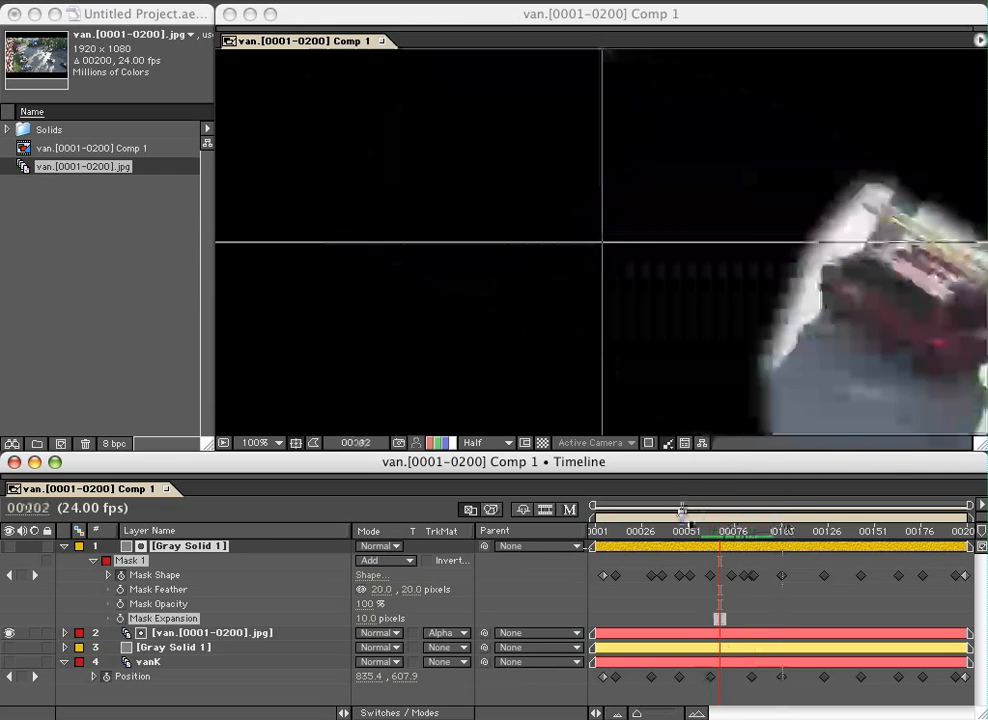
pyautogui.scroll(-1, 631, 351)
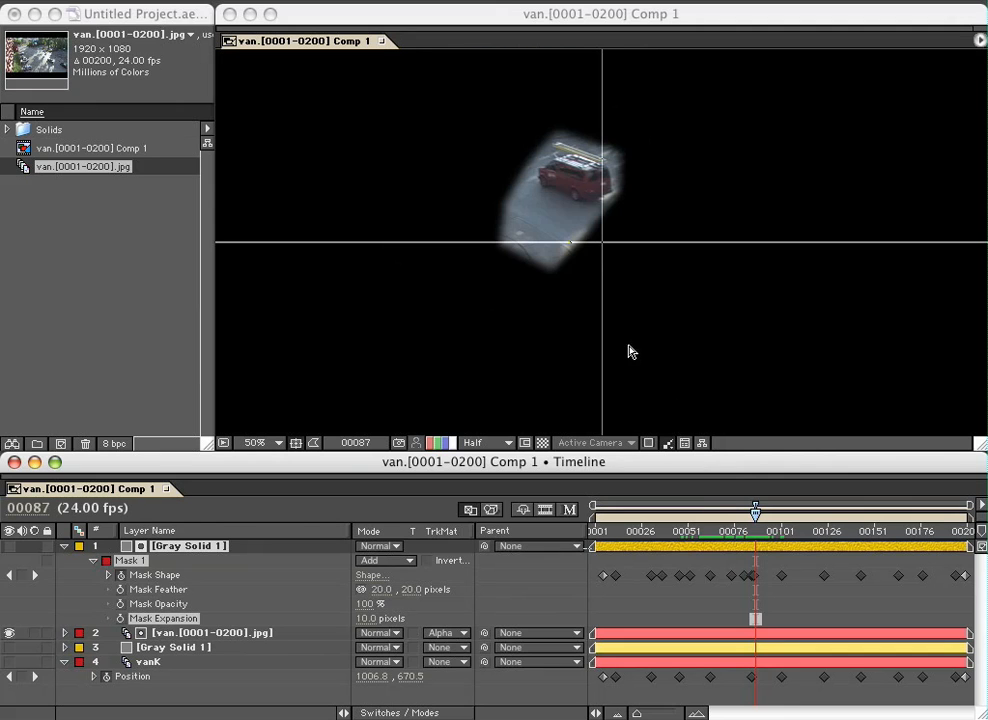
pyautogui.click(64, 546)
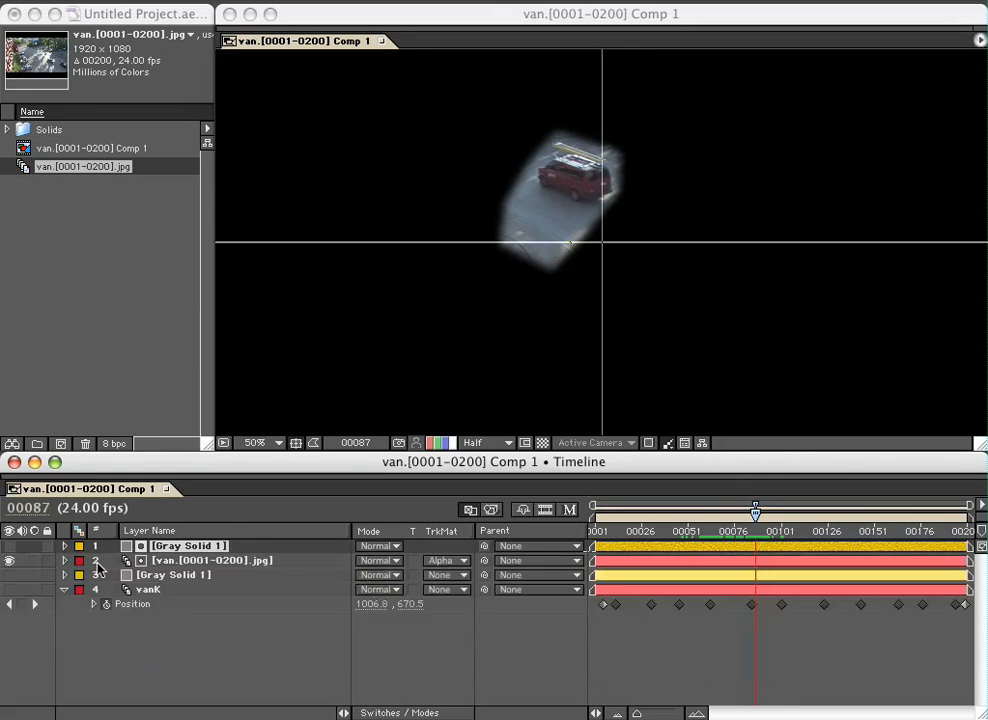
# - Import the vanCleanPlate footage from the desktop into the Project panel
pyautogui.moveTo(658, 14); pyautogui.dragTo(672, 193)
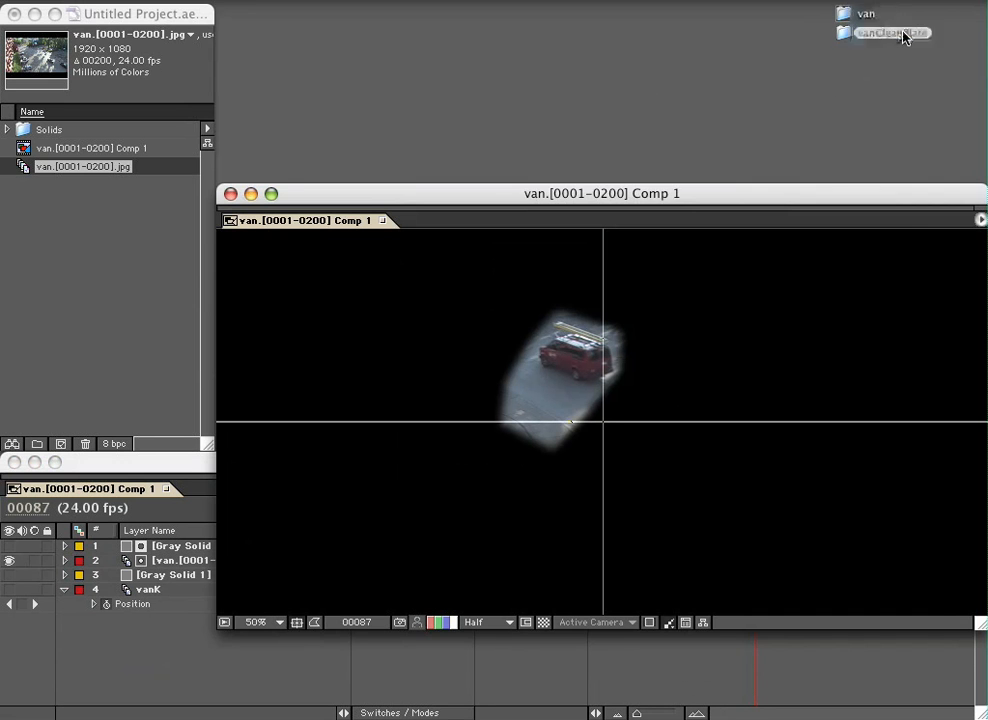
pyautogui.moveTo(886, 33); pyautogui.dragTo(95, 240)
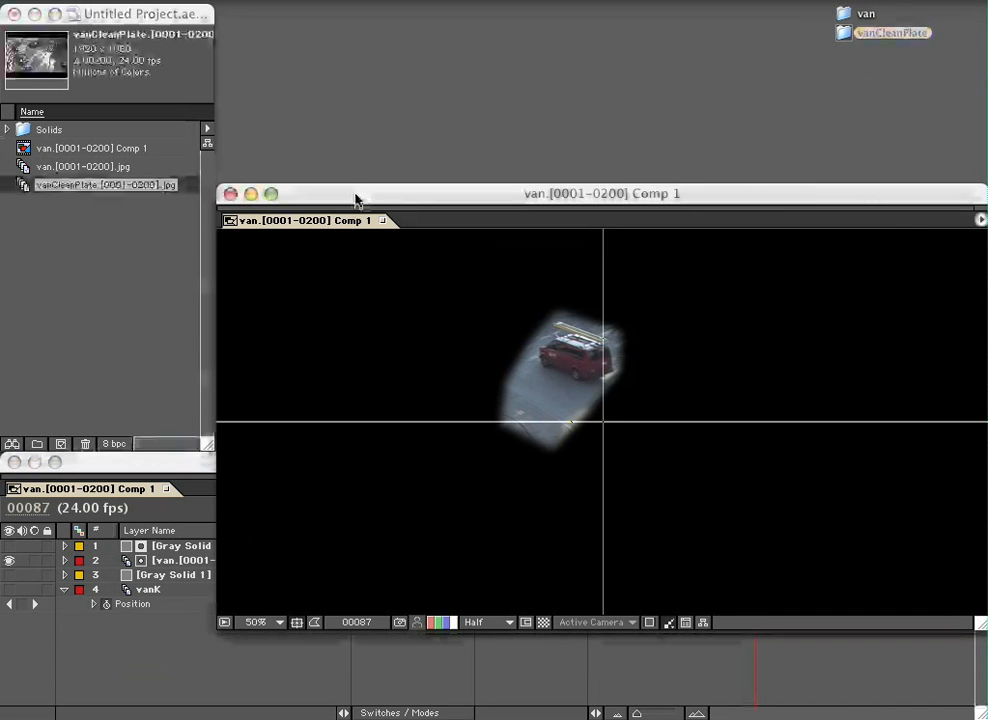
pyautogui.moveTo(355, 195); pyautogui.dragTo(375, 12)
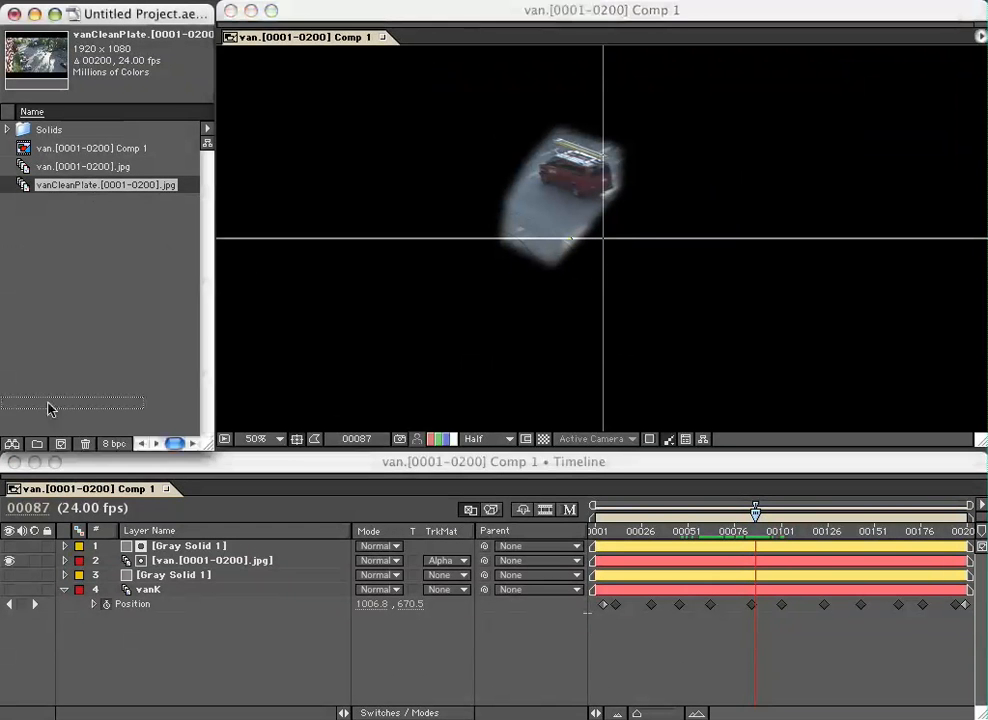
# - Create a new comp from the clean plate and layer van Comp 1 over it
pyautogui.moveTo(84, 188); pyautogui.dragTo(36, 444)
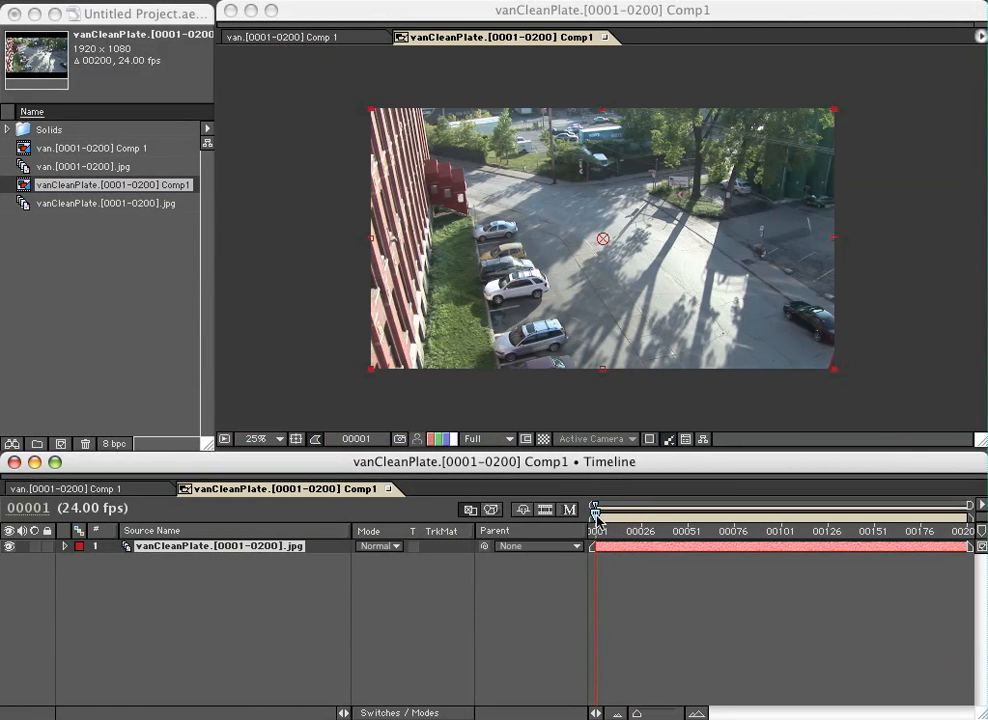
pyautogui.moveTo(594, 512); pyautogui.dragTo(851, 512)
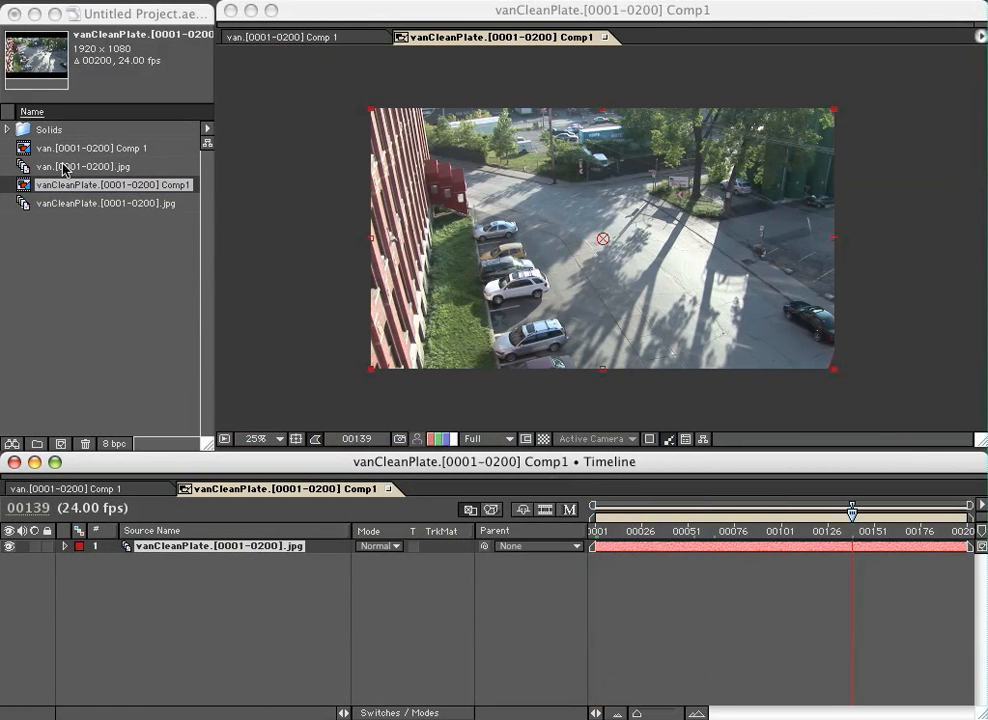
pyautogui.moveTo(90, 148); pyautogui.dragTo(133, 547)
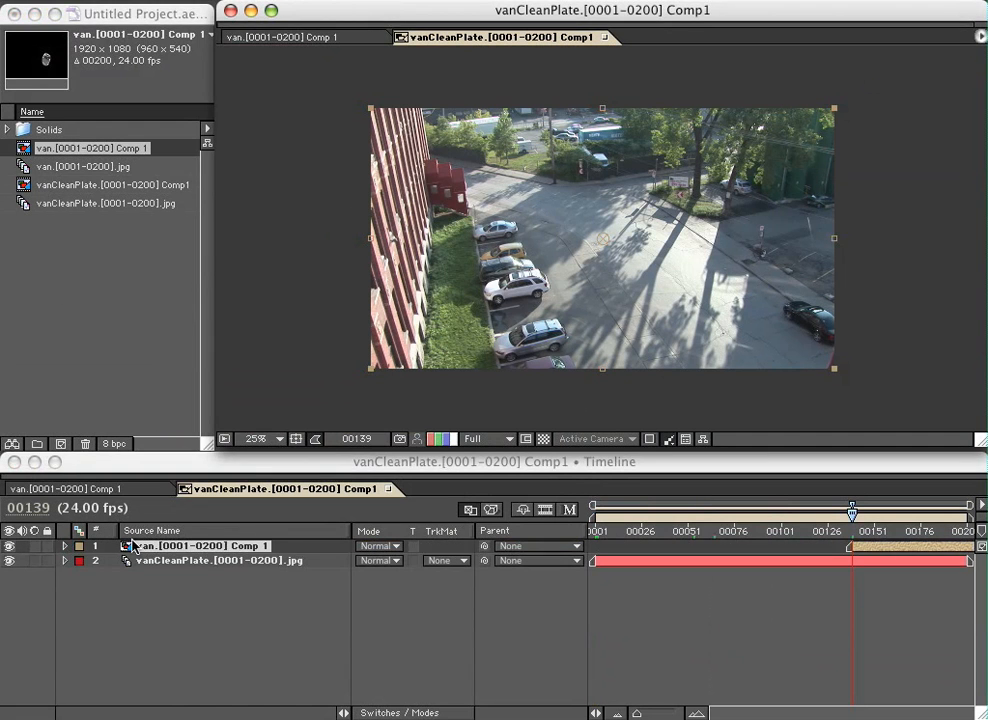
# - Start van Comp 1 at frame 1 and toggle the clean plate to check the van cutout
pyautogui.hotkey('alt', 'Home')
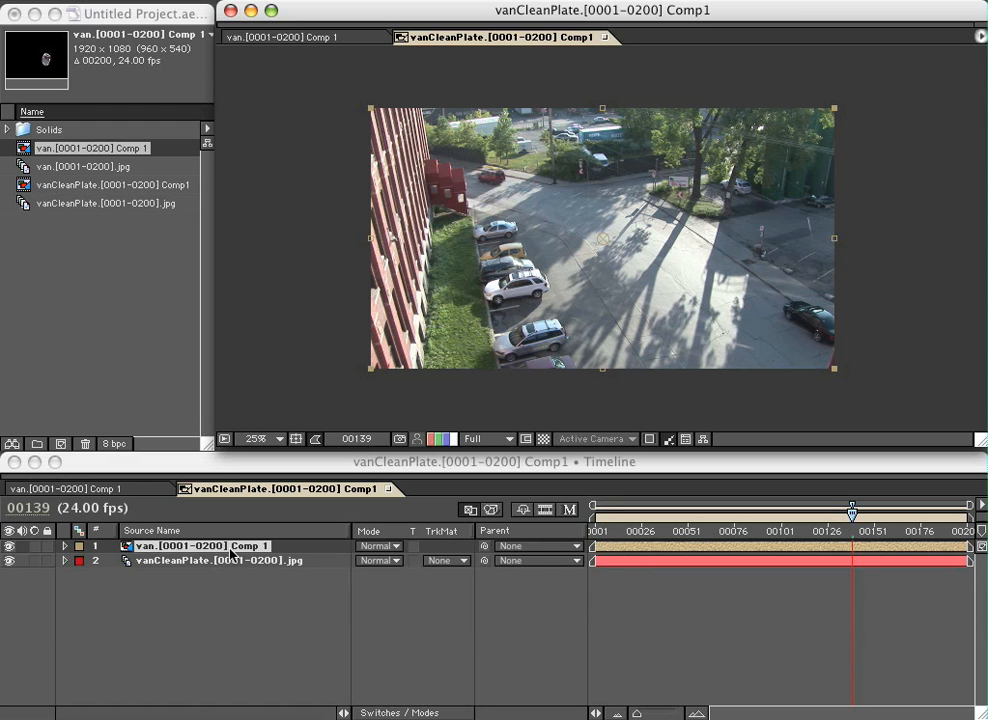
pyautogui.click(9, 561)
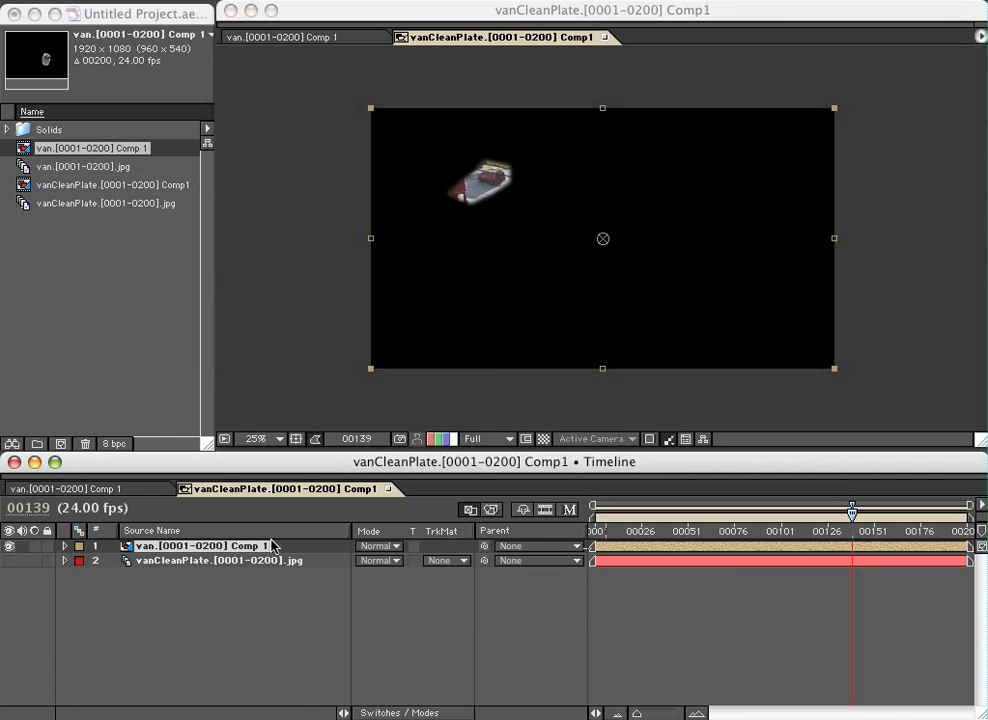
pyautogui.click(9, 561)
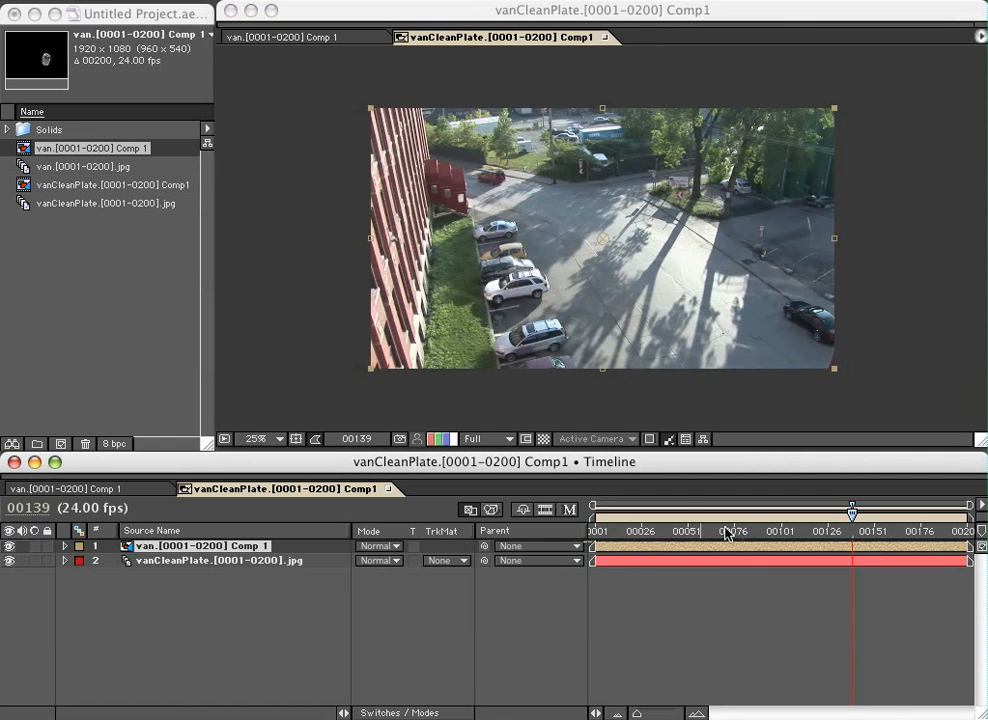
pyautogui.moveTo(730, 515); pyautogui.dragTo(595, 515)
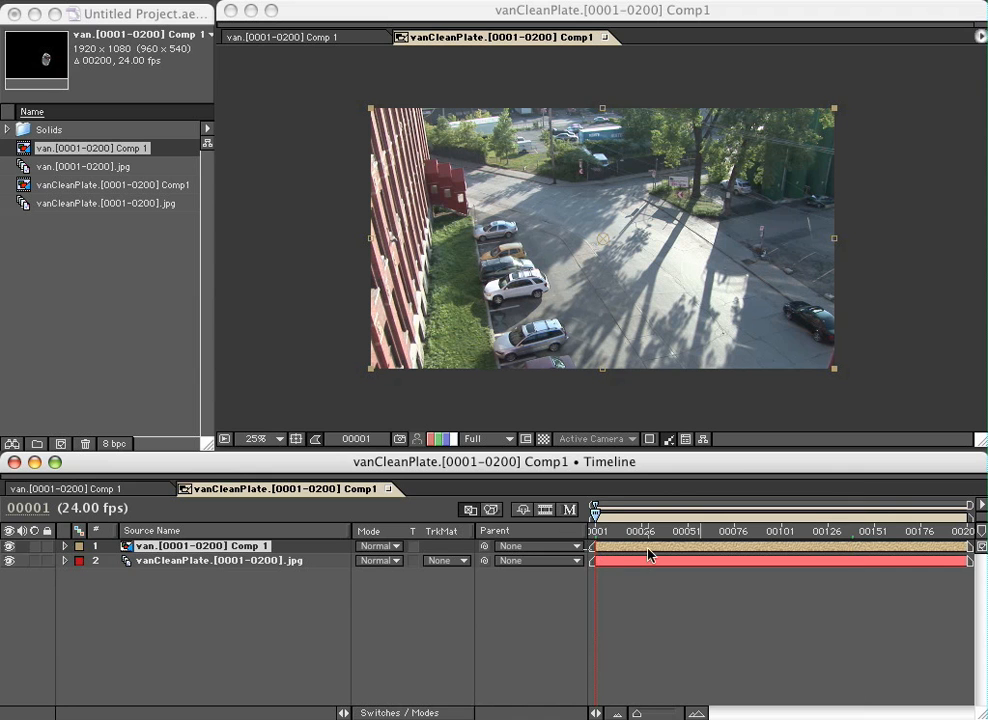
# - Jump to frame 119 and duplicate the van Comp 1 layer
pyautogui.click(814, 516)
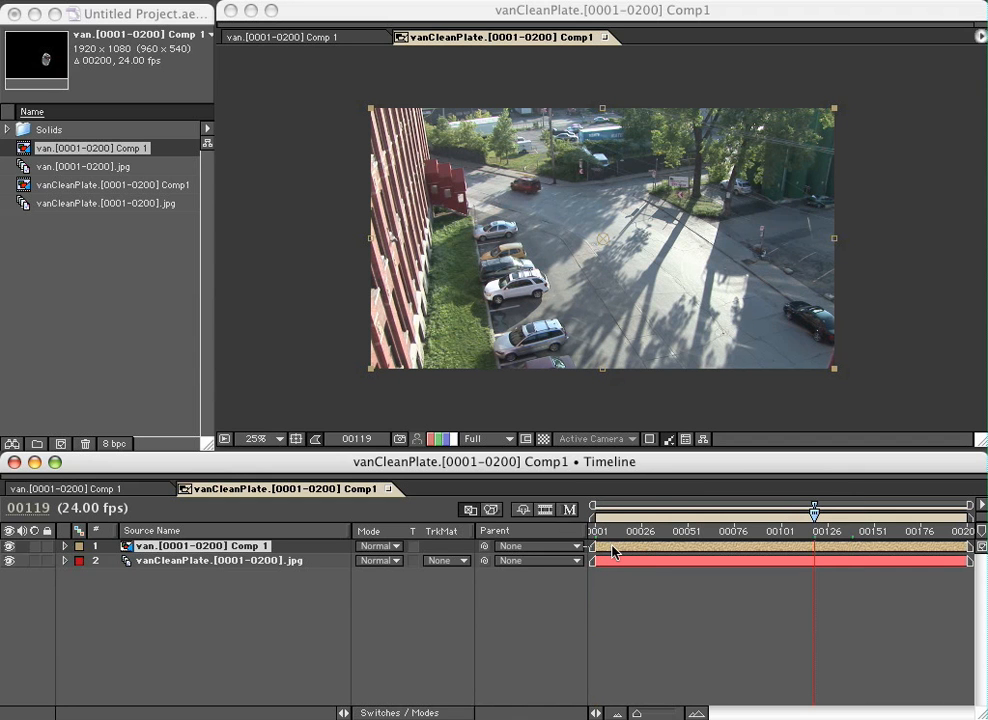
pyautogui.press('super+d')
# - Delay the top van copy's start slightly and drop preview resolution to Half
pyautogui.moveTo(614, 553); pyautogui.dragTo(647, 553)
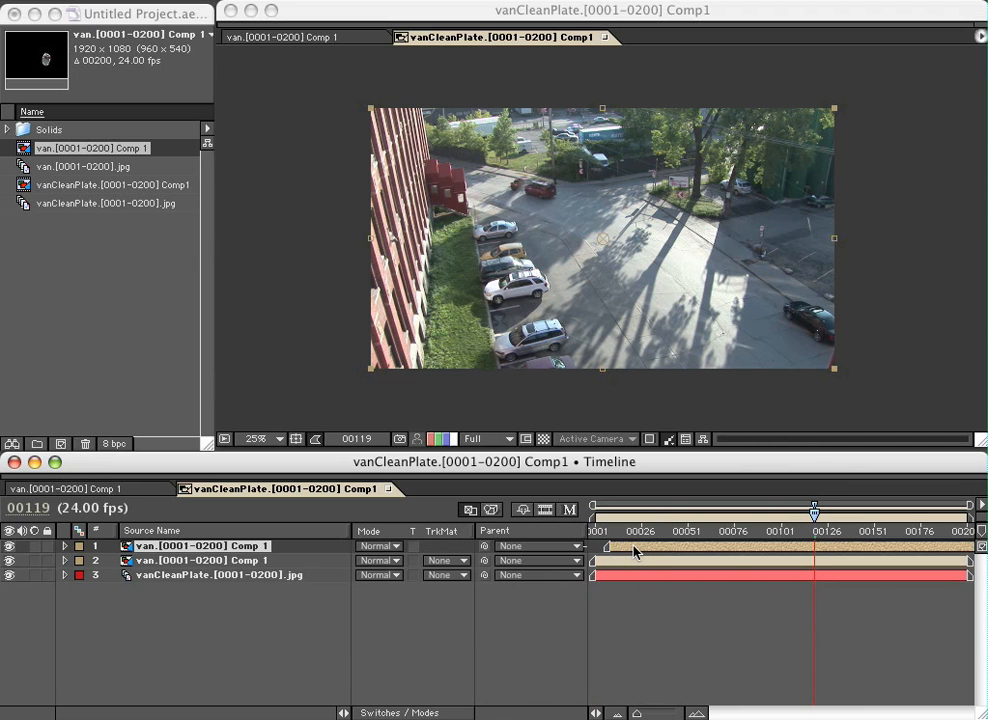
pyautogui.click(480, 438)
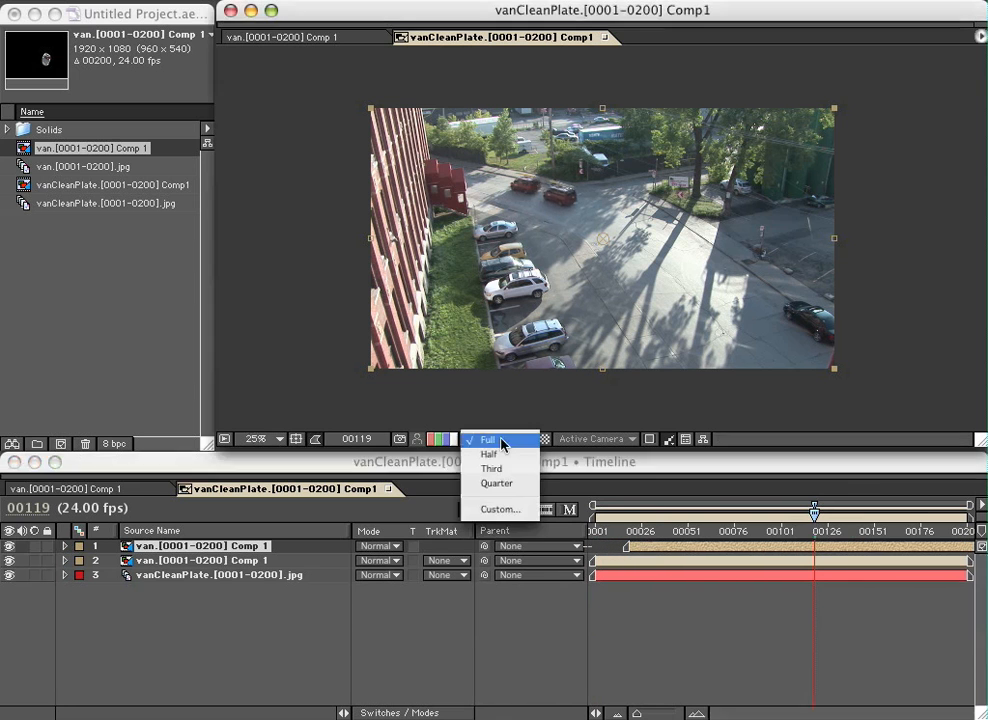
pyautogui.click(481, 453)
# - Duplicate the van comp several more times with Cmd+D, pushing each new copy's start later
pyautogui.press('super+d')
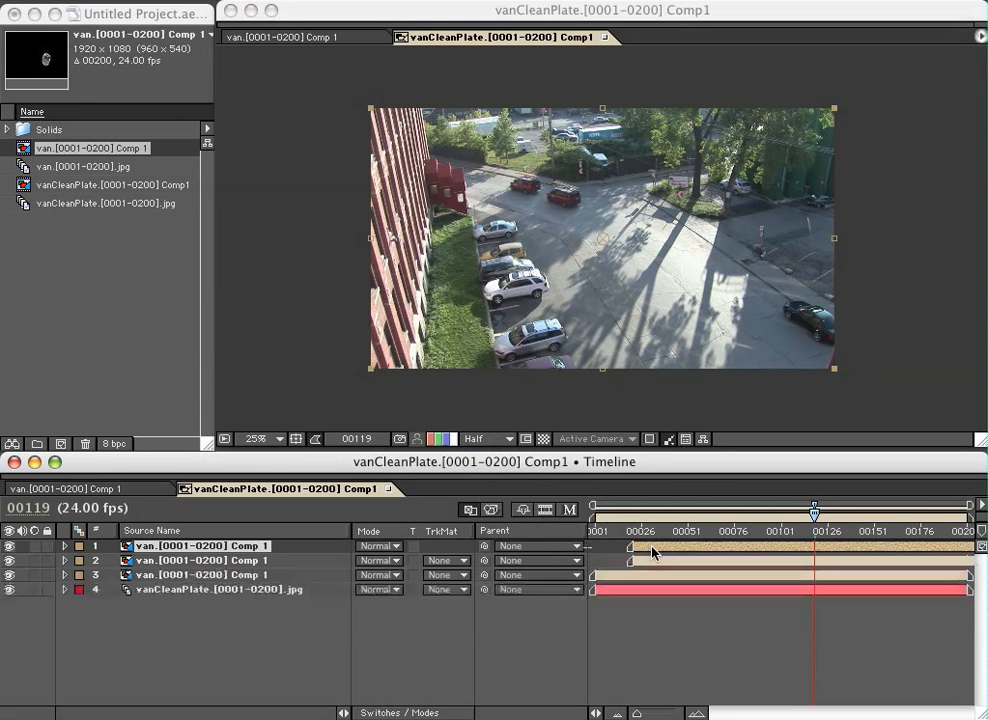
pyautogui.moveTo(648, 553); pyautogui.dragTo(727, 556)
pyautogui.press('super+d')
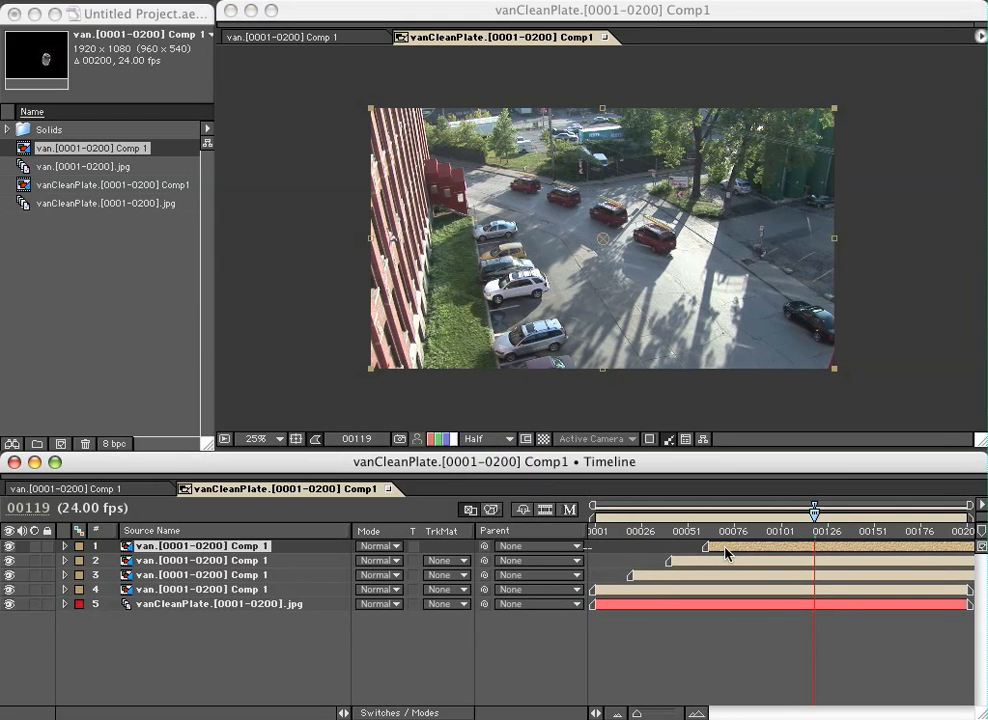
pyautogui.press('super+d')
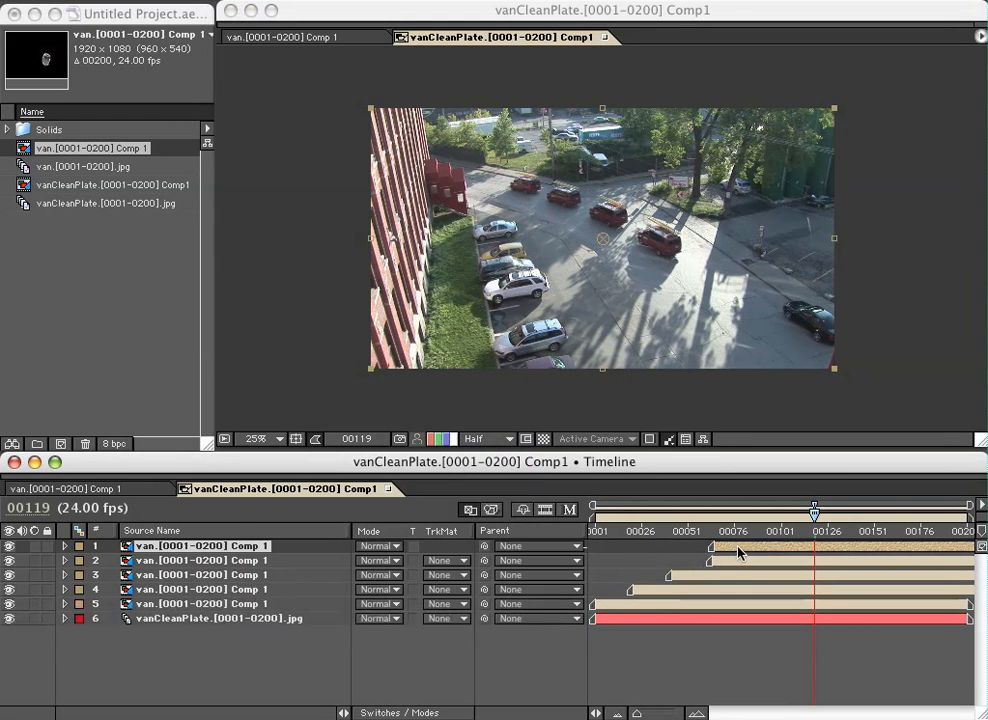
pyautogui.moveTo(727, 553); pyautogui.dragTo(817, 553)
pyautogui.press('super+d')
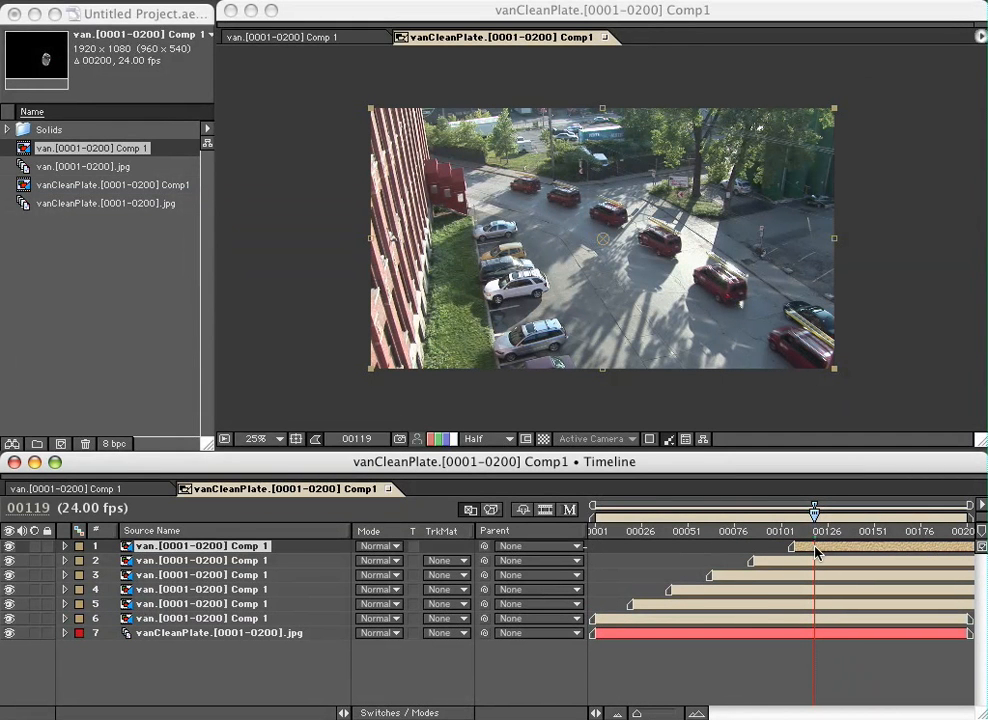
pyautogui.press('super+d')
# - Add the last copies staggered out to around frames 163-181, then return to the first frame
pyautogui.click(897, 512)
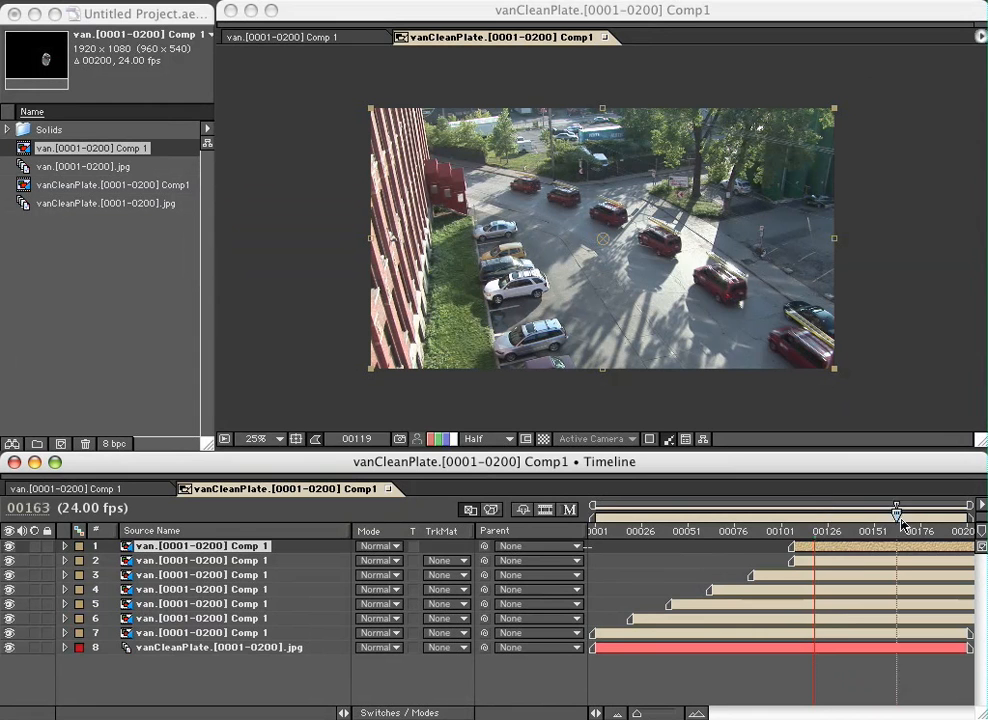
pyautogui.moveTo(830, 553); pyautogui.dragTo(916, 553)
pyautogui.press('super+d')
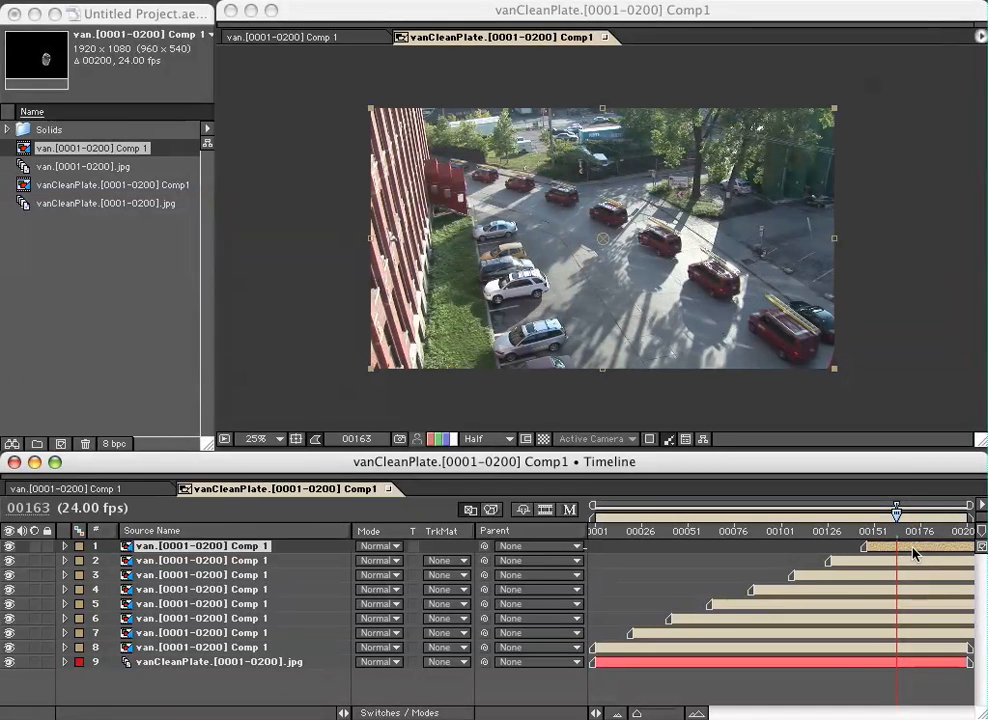
pyautogui.click(930, 512)
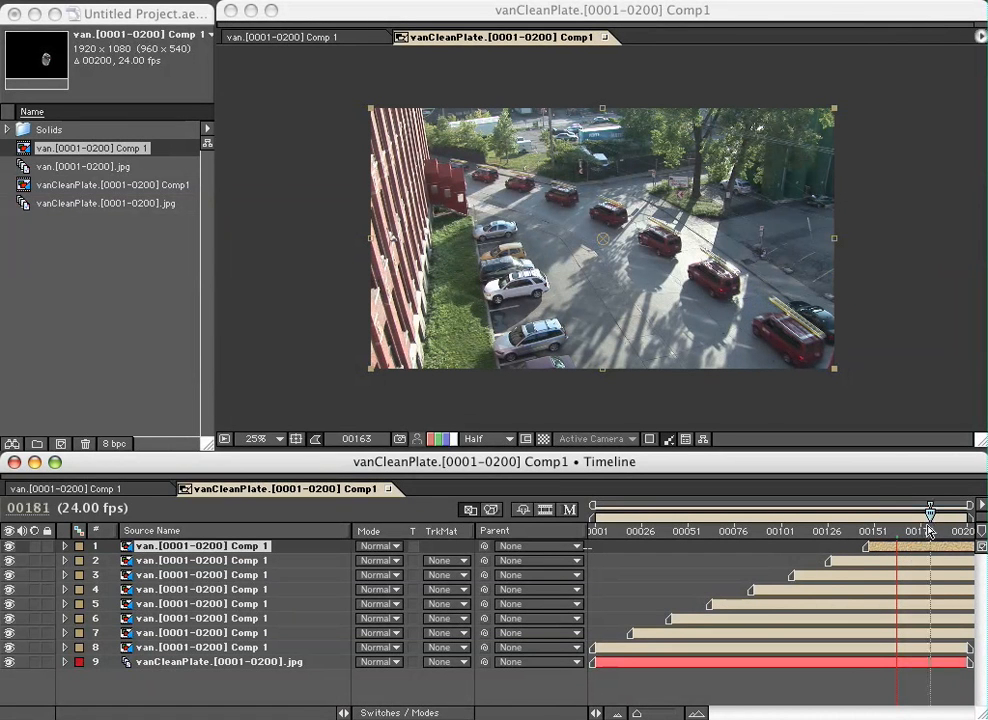
pyautogui.press('super+d')
pyautogui.moveTo(912, 552); pyautogui.dragTo(955, 551)
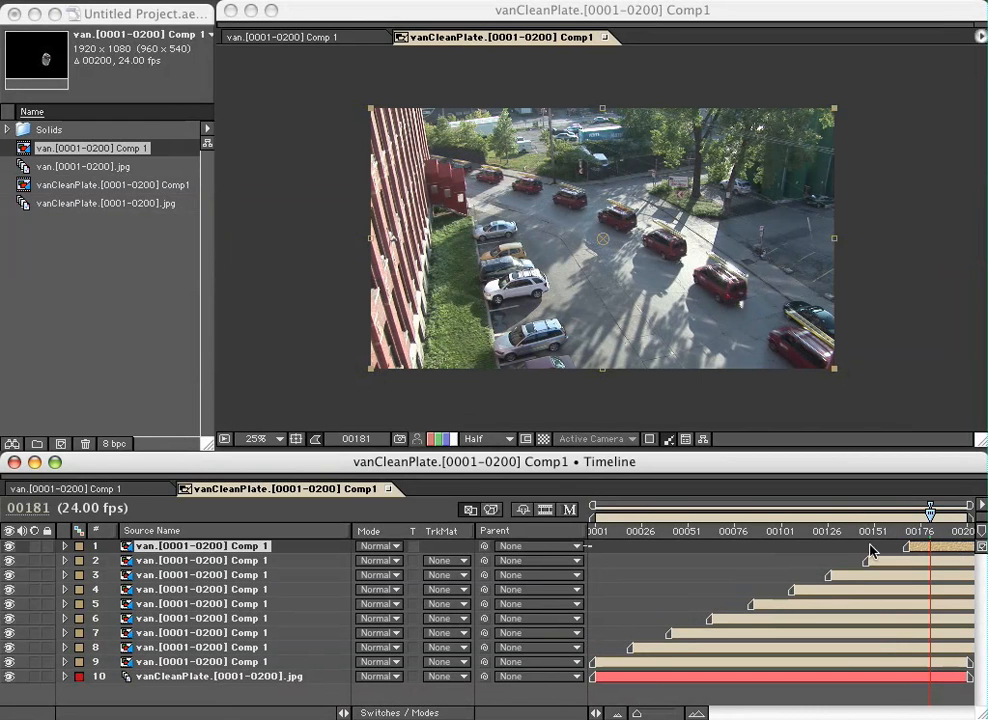
pyautogui.moveTo(655, 518); pyautogui.dragTo(594, 516)
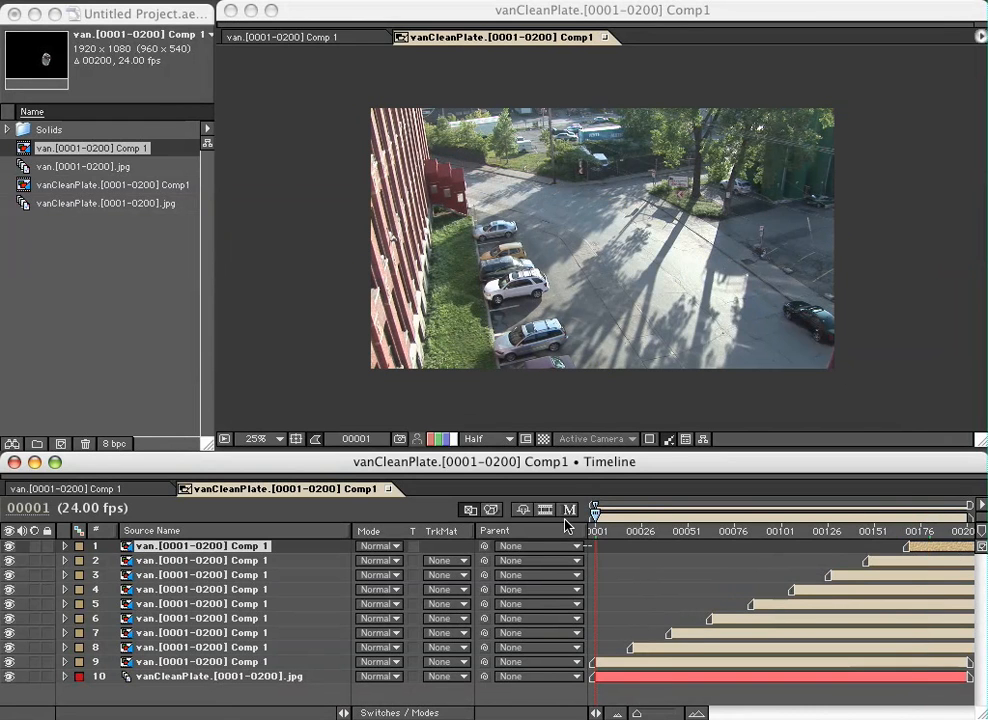
# - Play back the composition to watch the staggered caravan of vans drive past
pyautogui.press('space')
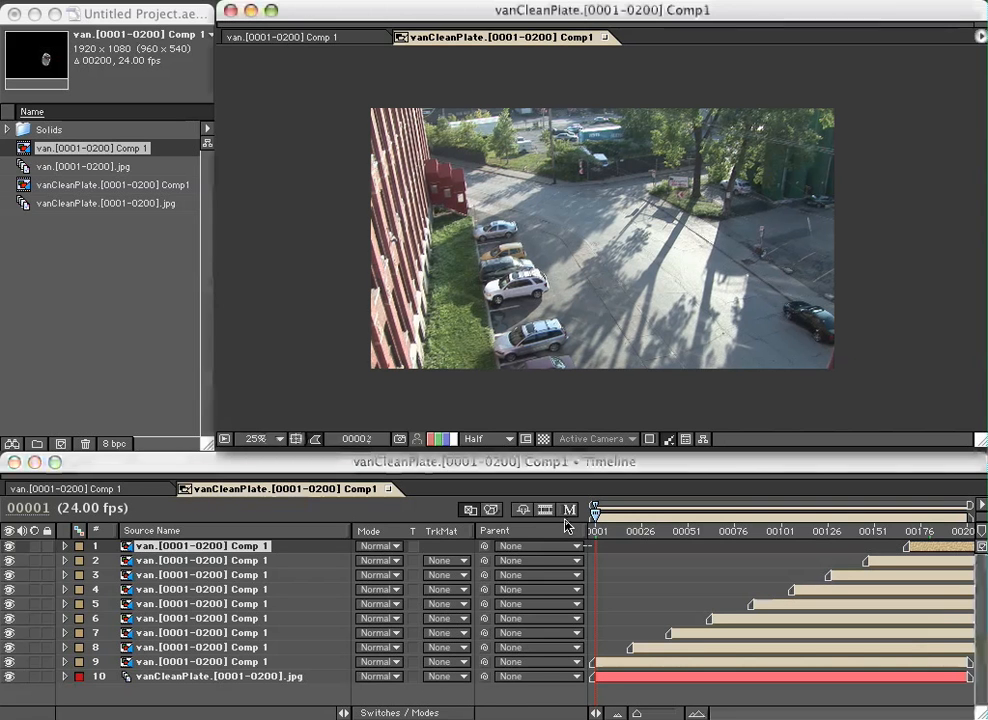